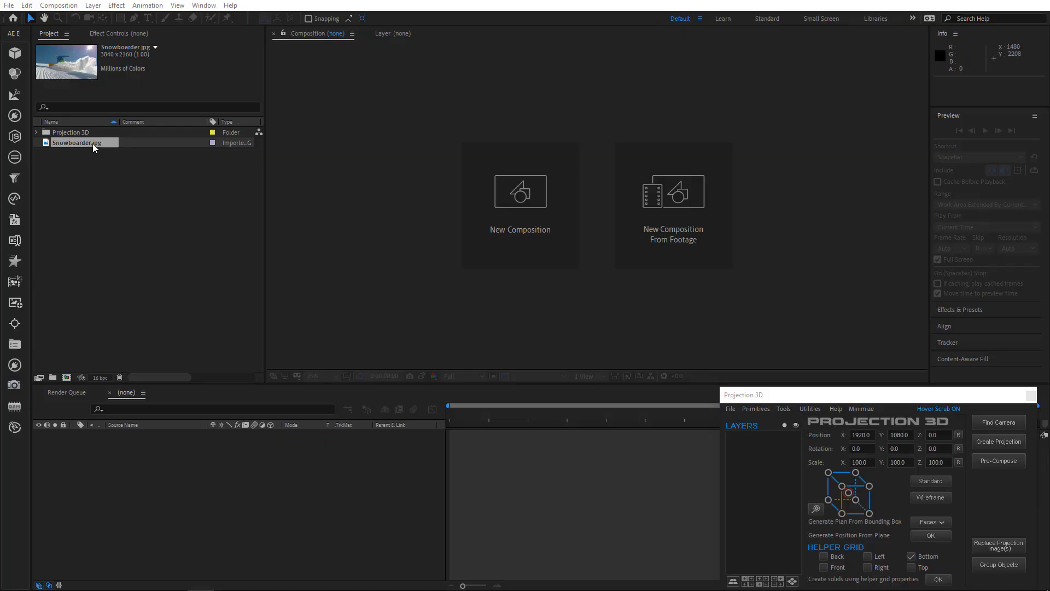
# - Create a Snowboarder comp from Snowboarder.jpg and set the 3D renderer's shadow map resolution to 4000
pyautogui.moveTo(93, 144); pyautogui.dragTo(164, 453)
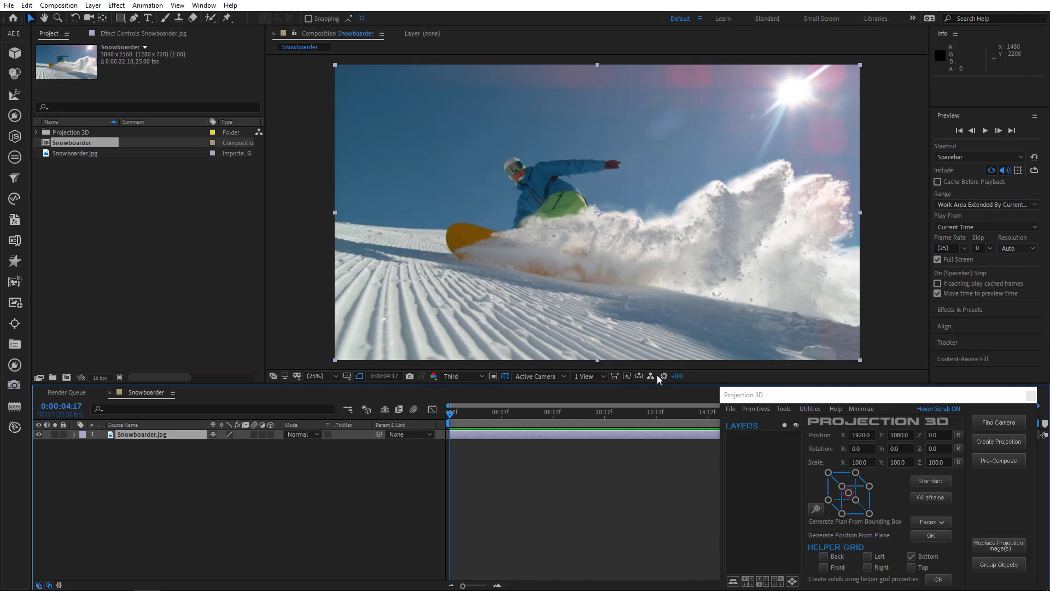
pyautogui.click(625, 377)
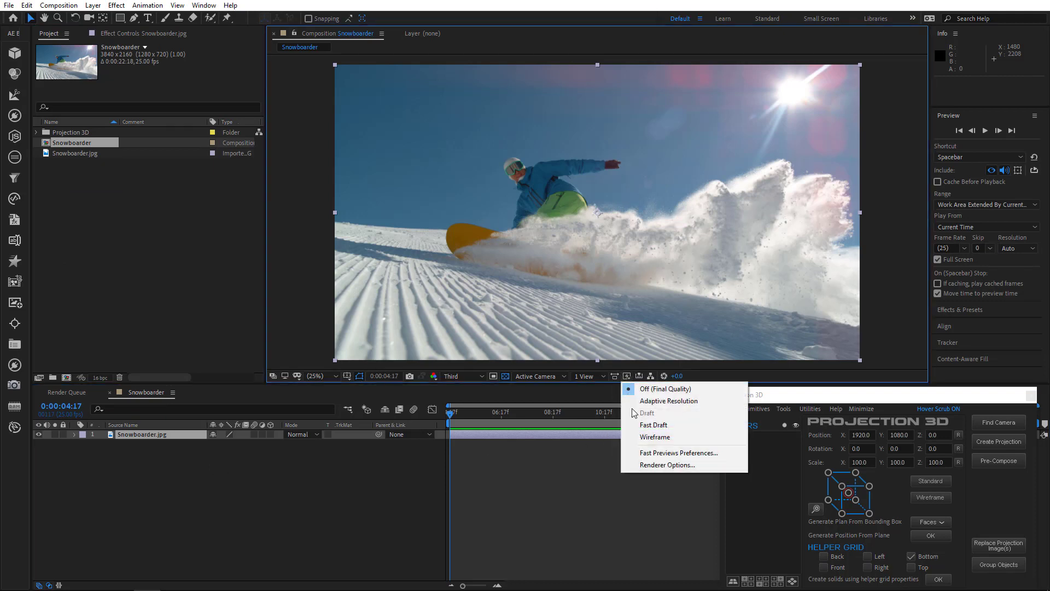
pyautogui.click(646, 463)
pyautogui.click(485, 265)
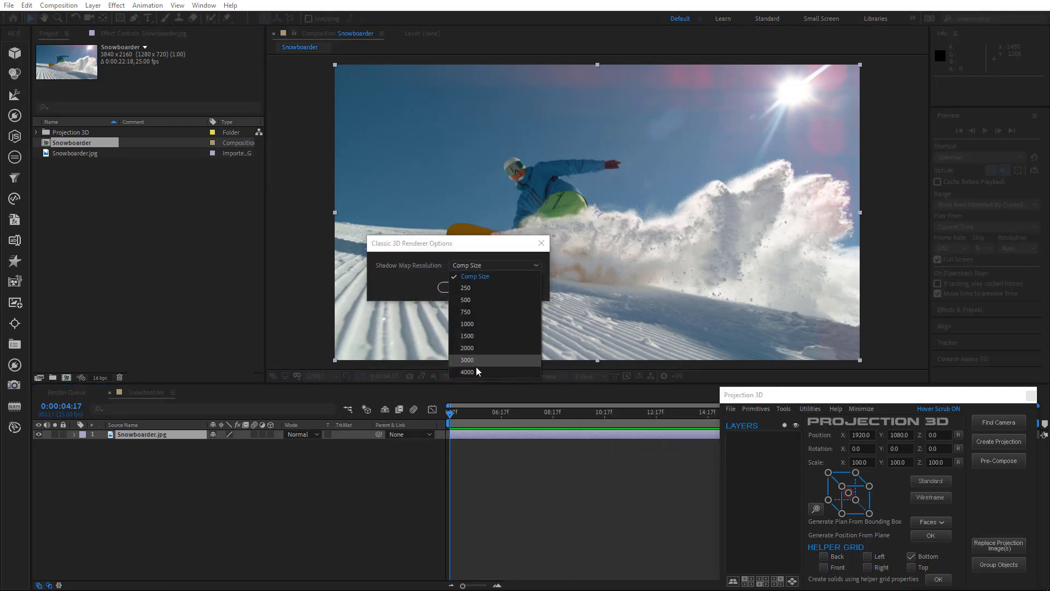
pyautogui.click(475, 373)
pyautogui.click(473, 288)
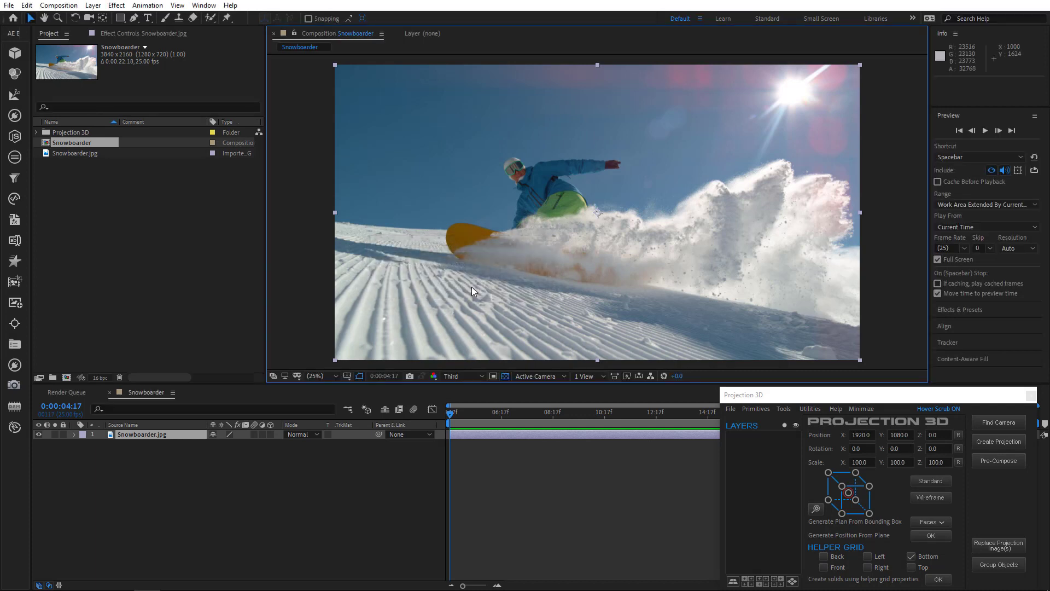
# - Add a camera and helper grid for the photo and preview at Full resolution
pyautogui.click(999, 422)
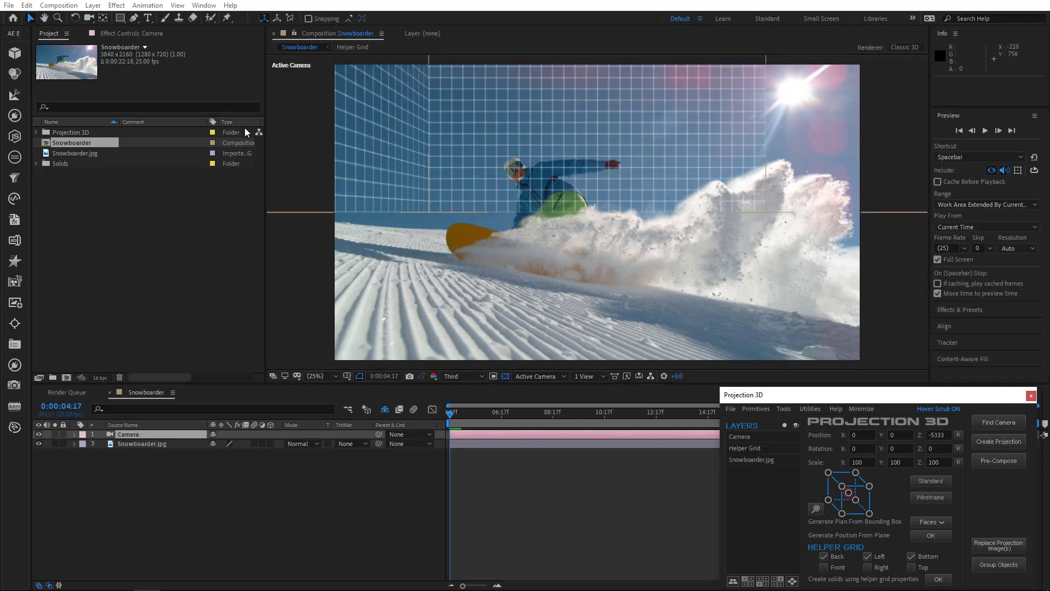
pyautogui.click(454, 380)
pyautogui.click(457, 402)
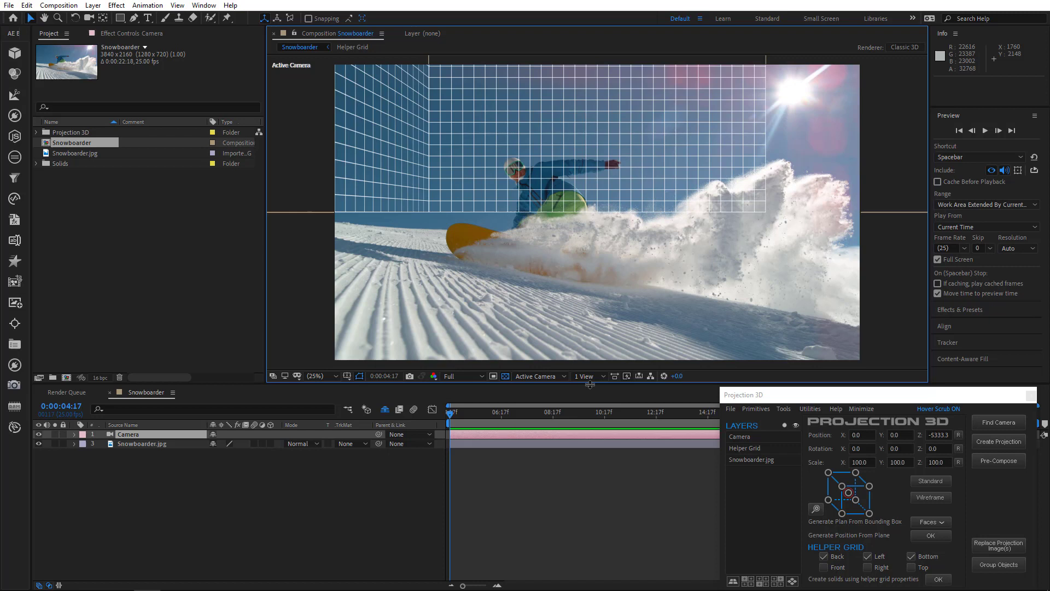
# - Turn off the grid's left wall and reframe the camera to line up the grid
pyautogui.click(867, 556)
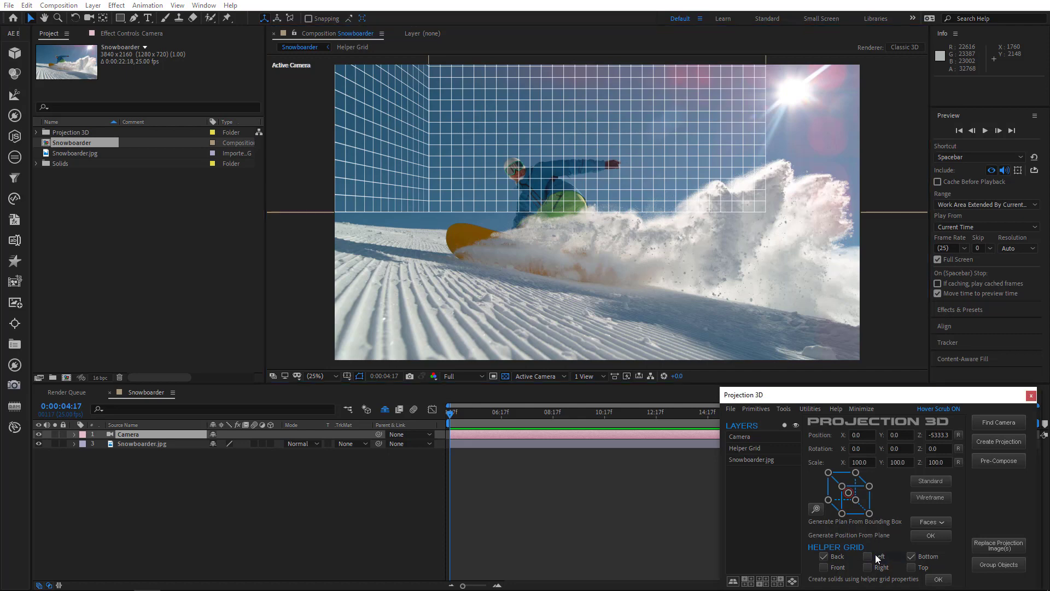
pyautogui.press('c')
pyautogui.moveTo(577, 162); pyautogui.dragTo(557, 215, button='middle')
pyautogui.moveTo(557, 215); pyautogui.dragTo(546, 257)
# - Reveal the hidden Helper Grid layer and scale it to 2000%
pyautogui.click(367, 410)
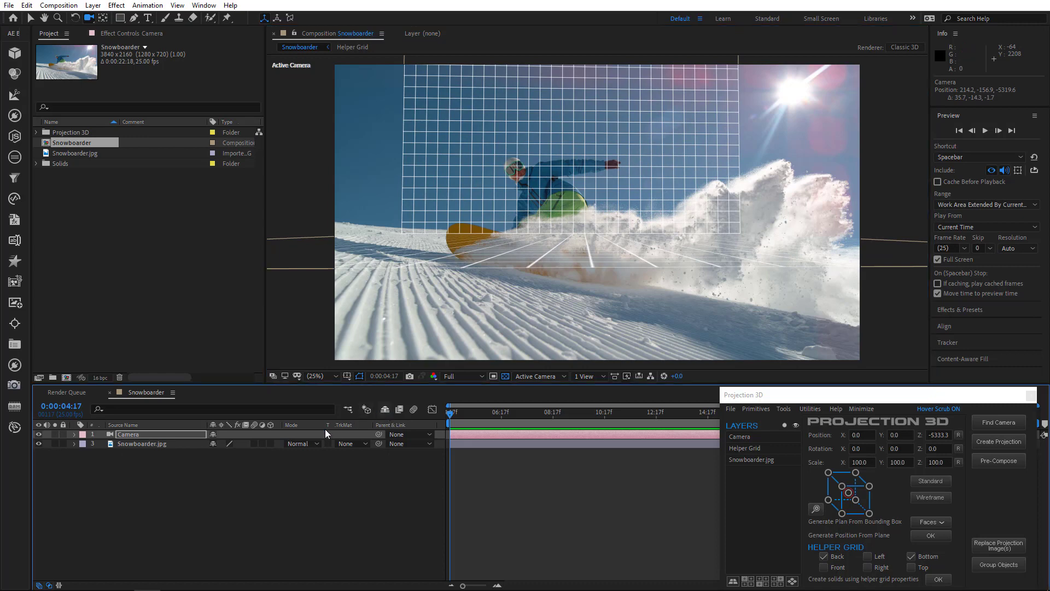
pyautogui.click(146, 443)
pyautogui.press('s')
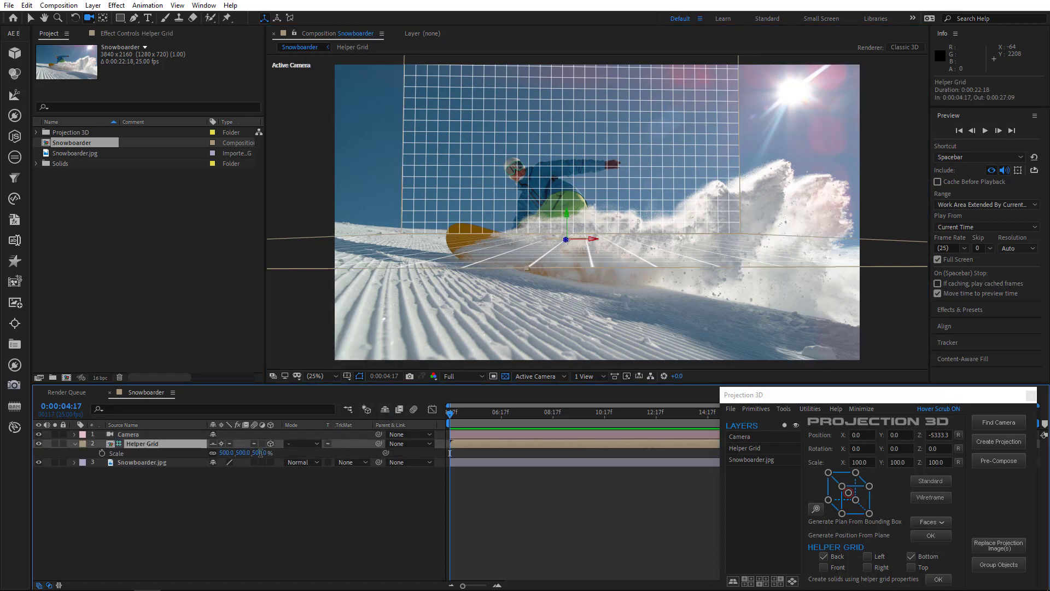
pyautogui.write('2000')
pyautogui.press('Return')
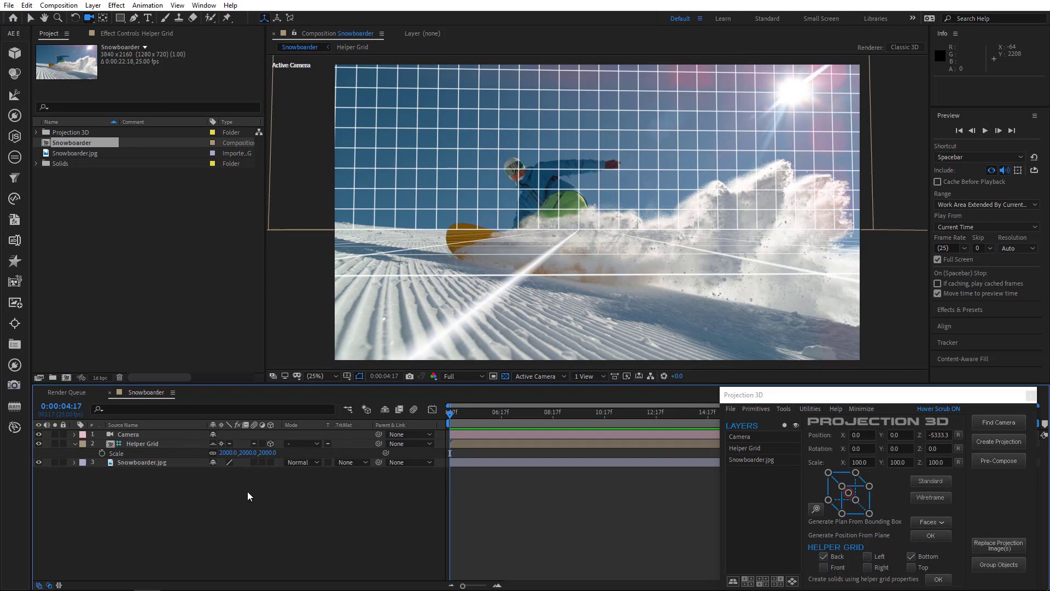
# - Hide the Helper Grid and create a projection from the Camera and Snowboarder.jpg layers
pyautogui.click(384, 409)
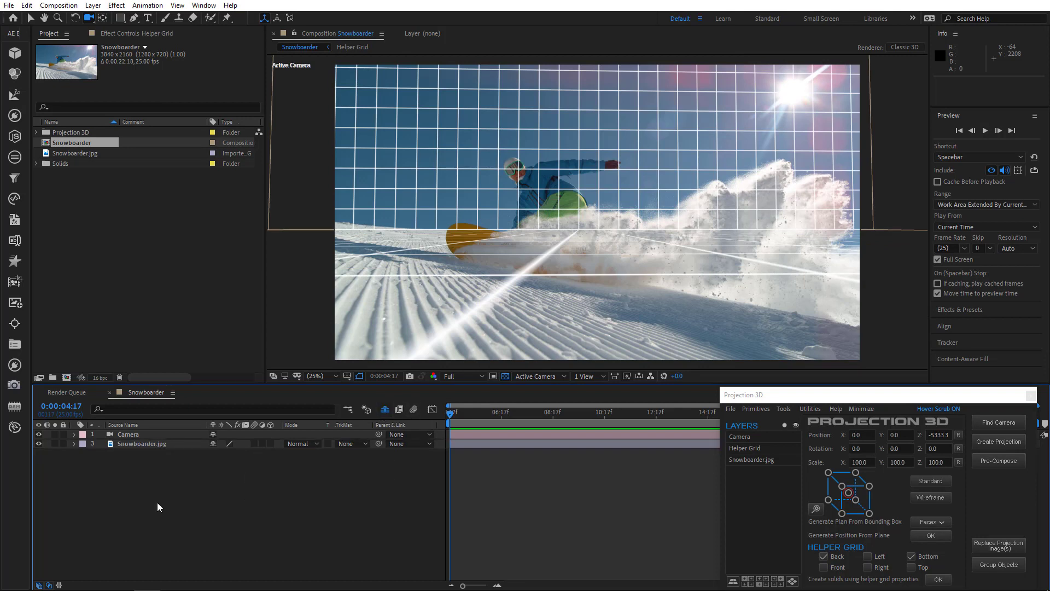
pyautogui.moveTo(157, 502); pyautogui.dragTo(189, 422)
pyautogui.click(998, 441)
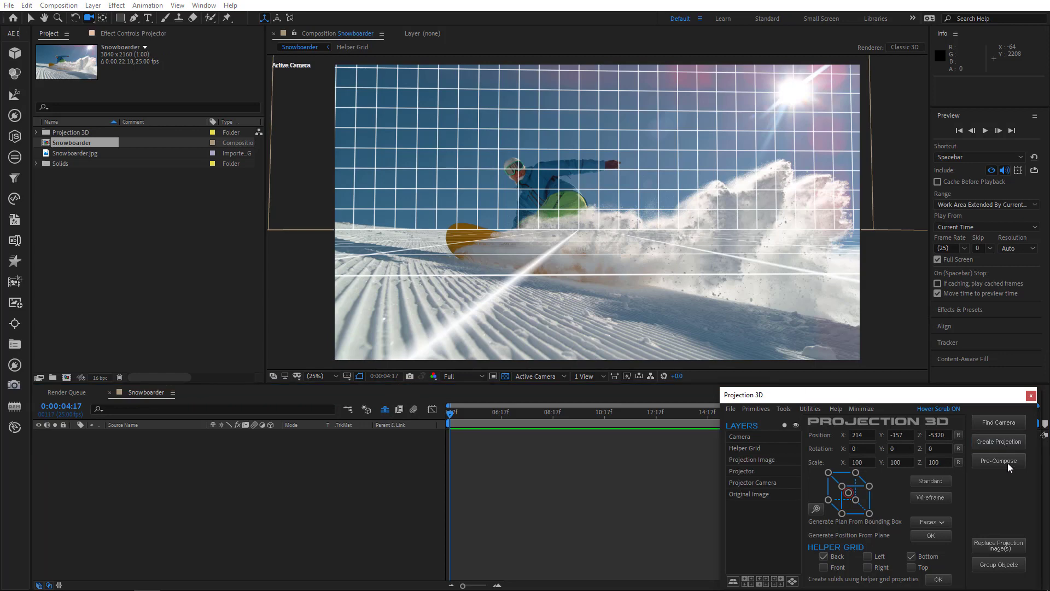
# - Pre-compose the projection into two Projection Scene copies and open Projection Scene 2
pyautogui.click(1008, 464)
pyautogui.click(574, 300)
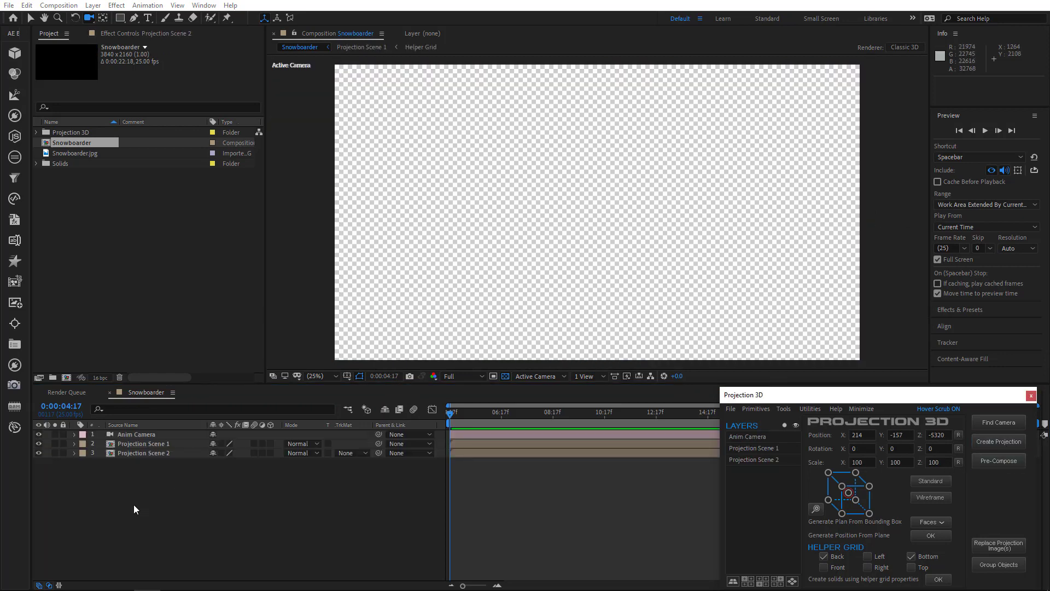
pyautogui.doubleClick(146, 454)
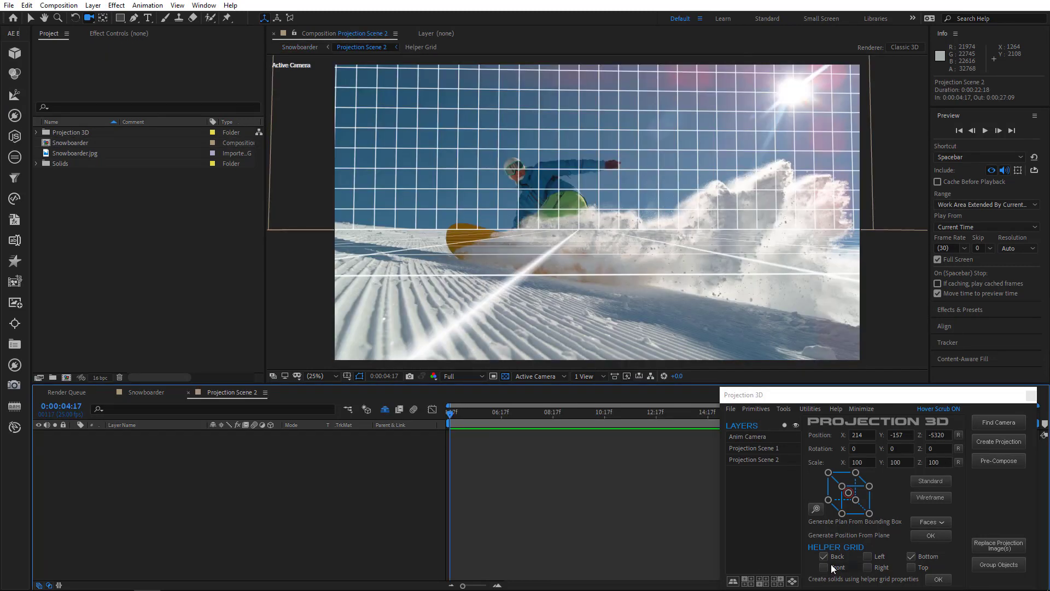
# - Generate a Back wall solid from the helper grid, without the floor, and move it lower in the scene
pyautogui.click(920, 557)
pyautogui.click(938, 578)
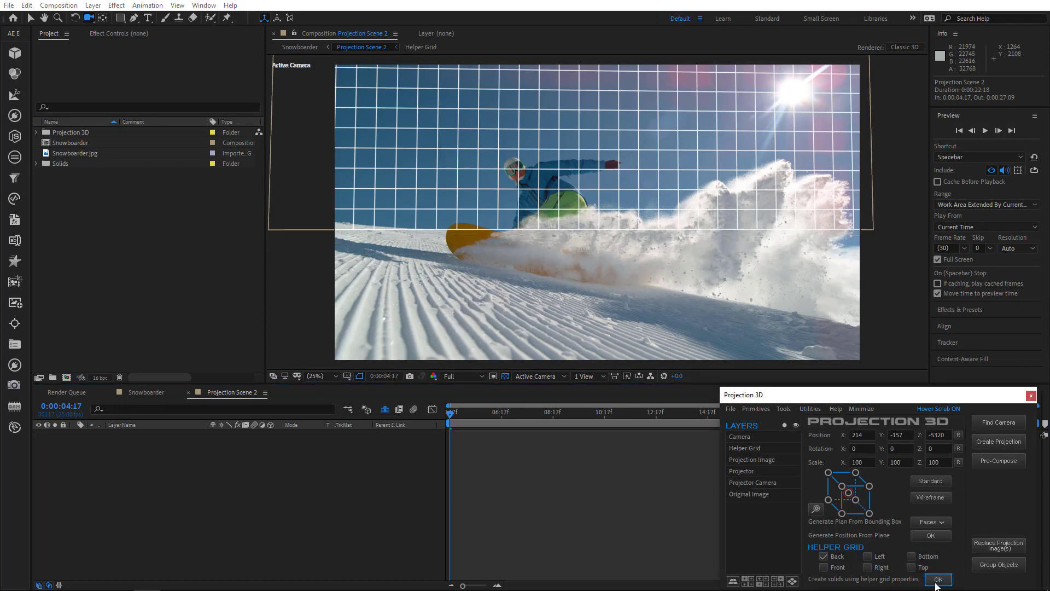
pyautogui.press(',')
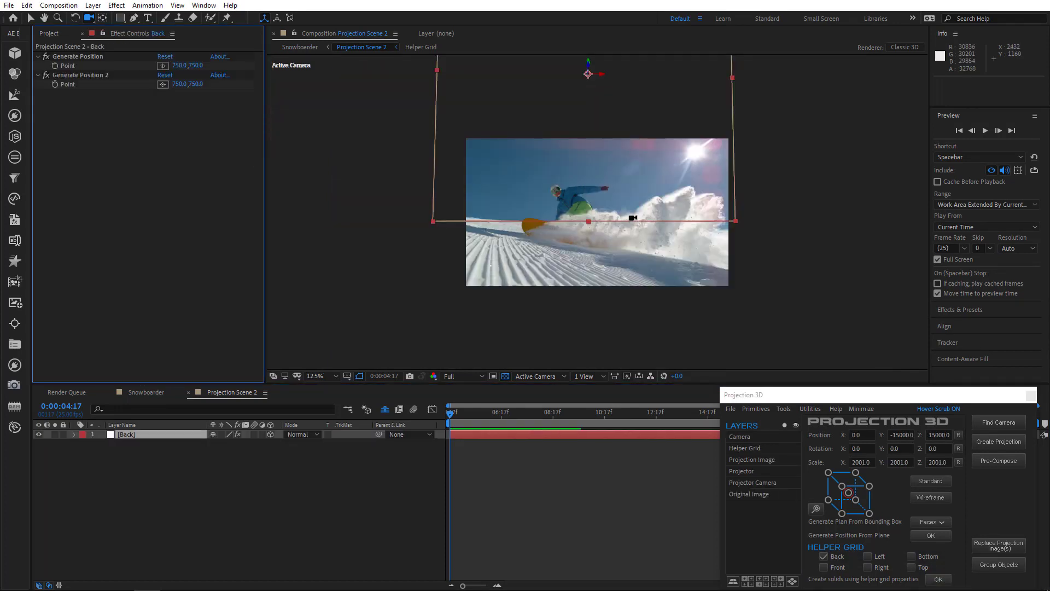
pyautogui.click(30, 21)
pyautogui.moveTo(569, 126); pyautogui.dragTo(578, 255)
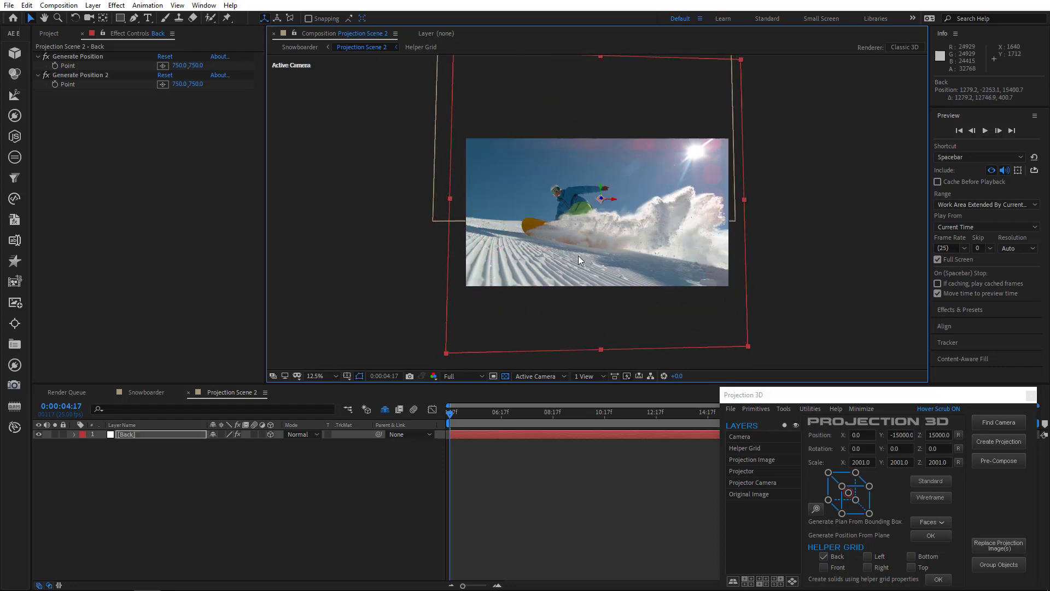
pyautogui.press('.')
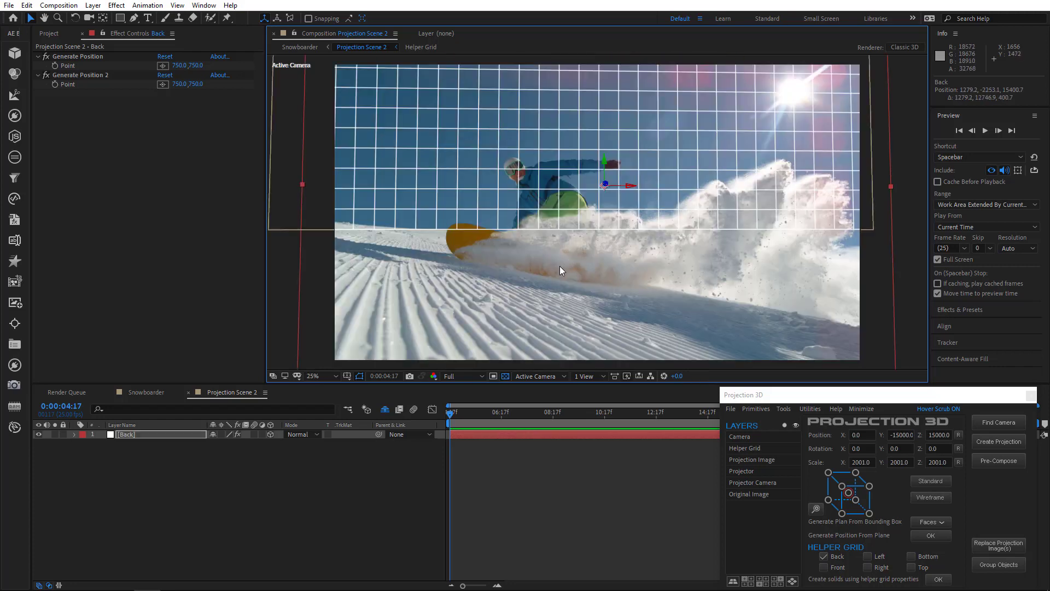
# - Go back to the Snowboarder comp and open the Projection Scene 1 precomp
pyautogui.click(298, 48)
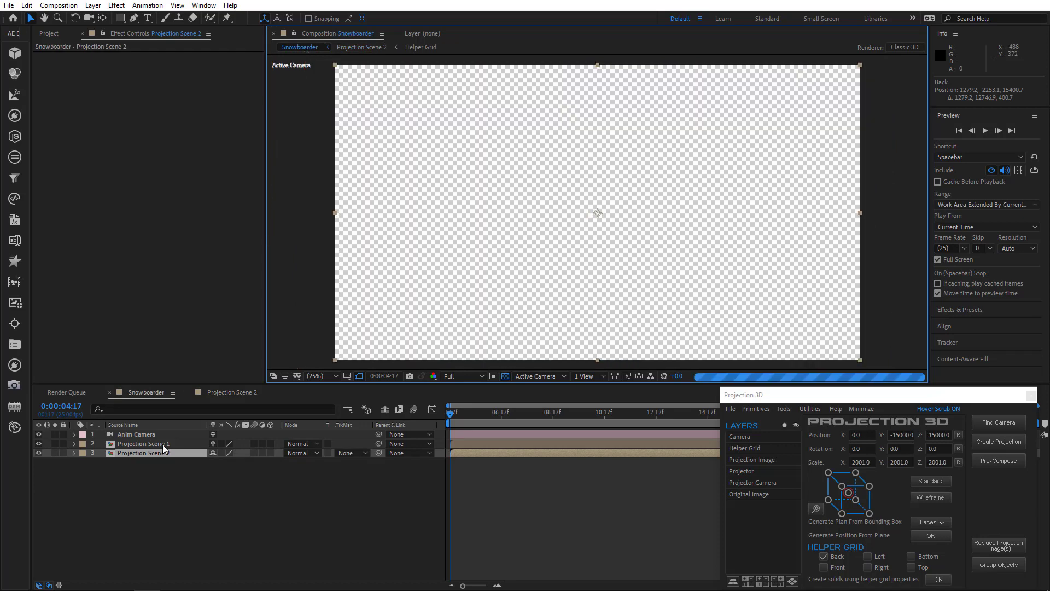
pyautogui.click(146, 451)
pyautogui.doubleClick(149, 446)
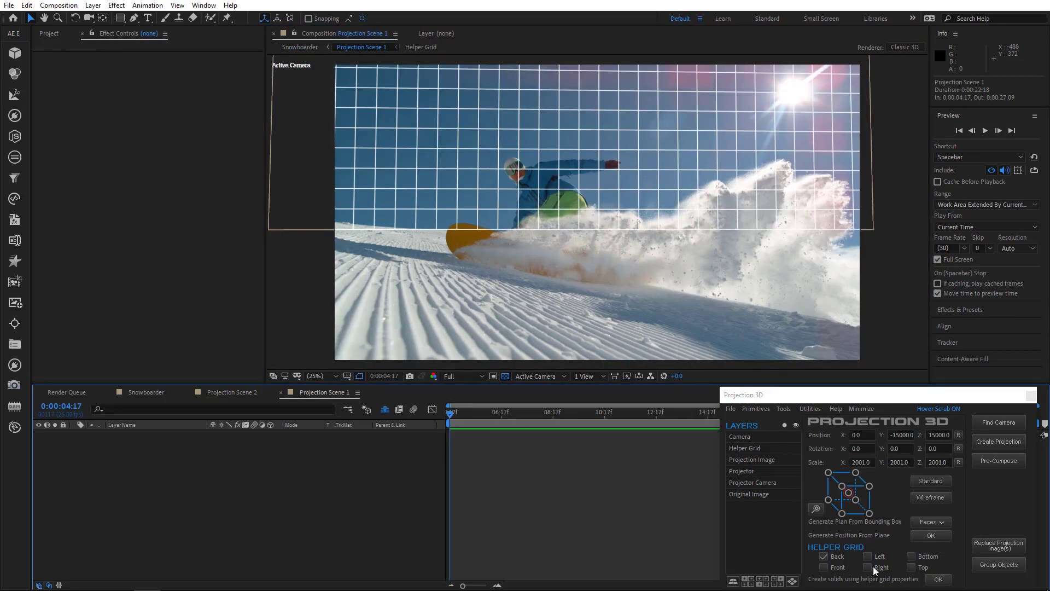
# - Generate a Bottom floor solid from the helper grid instead of the back wall, and hide its layer
pyautogui.click(831, 560)
pyautogui.click(925, 557)
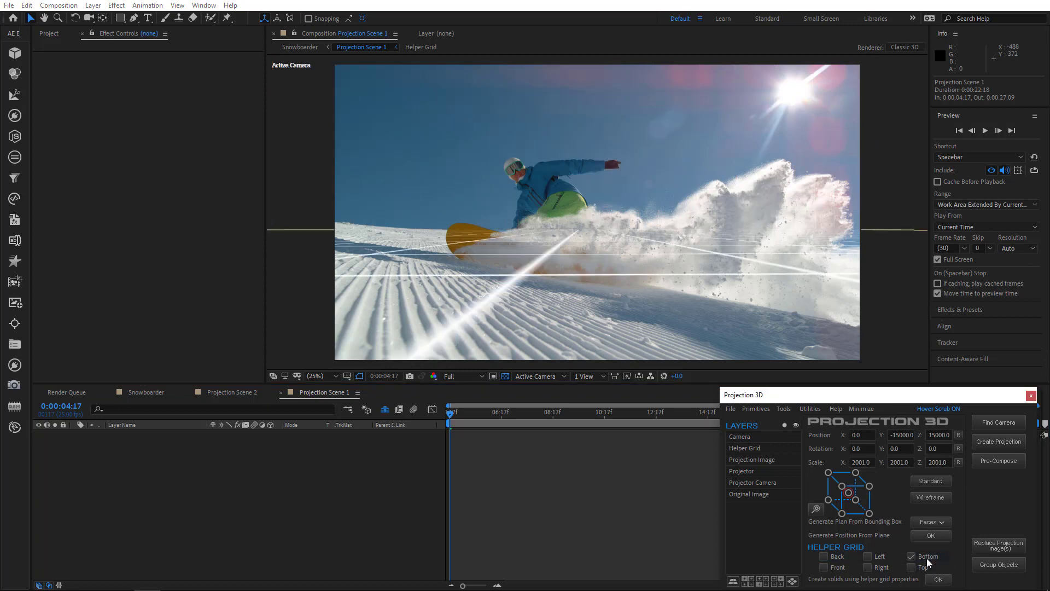
pyautogui.click(937, 578)
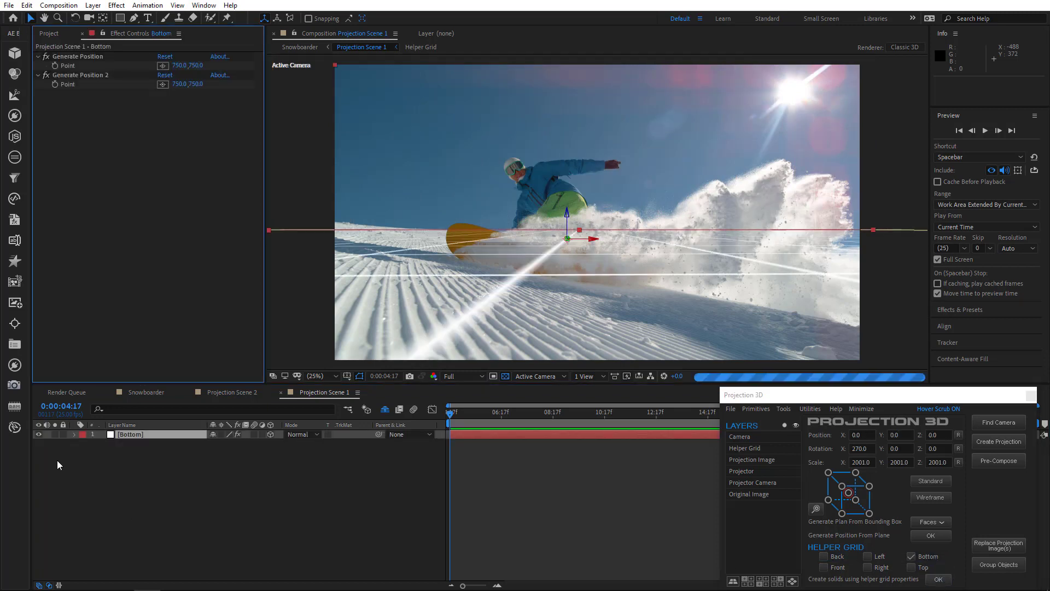
pyautogui.click(40, 435)
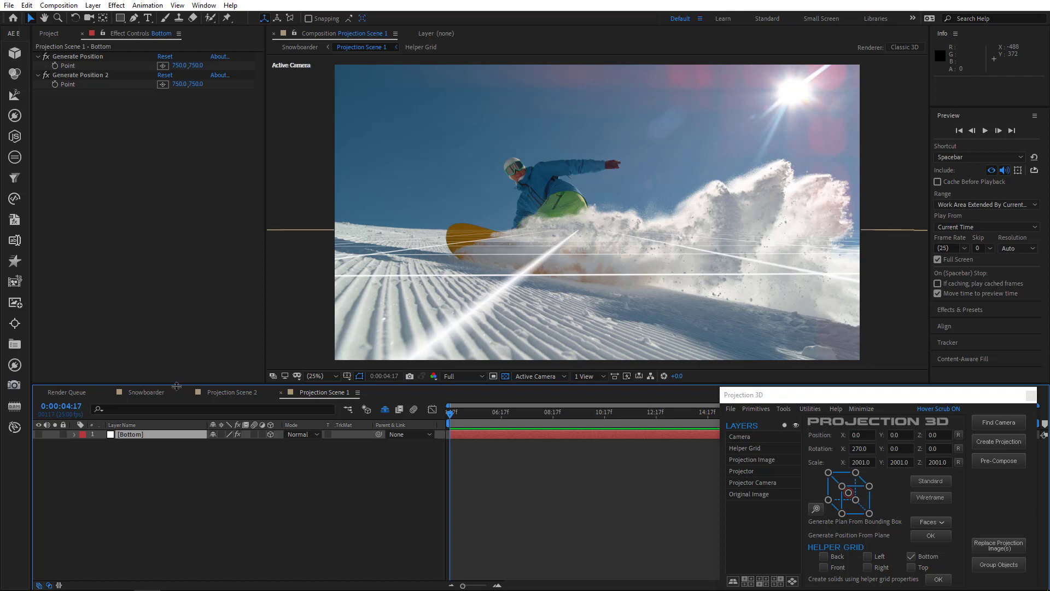
# - Move the Generate Position point to 728.9, 913.2 and create a Plane from it
pyautogui.click(83, 57)
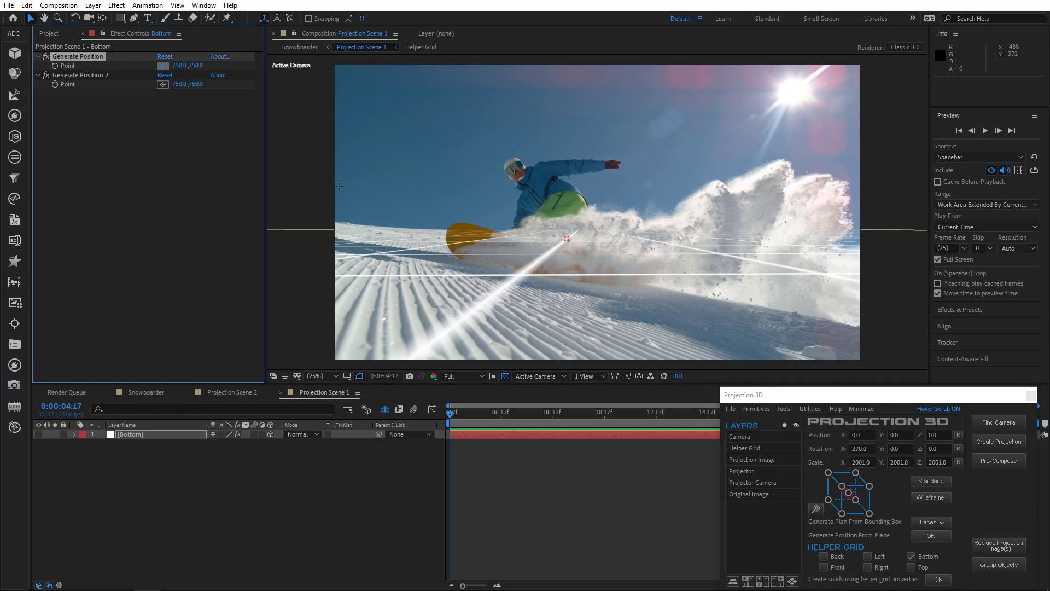
pyautogui.moveTo(339, 186); pyautogui.dragTo(456, 259)
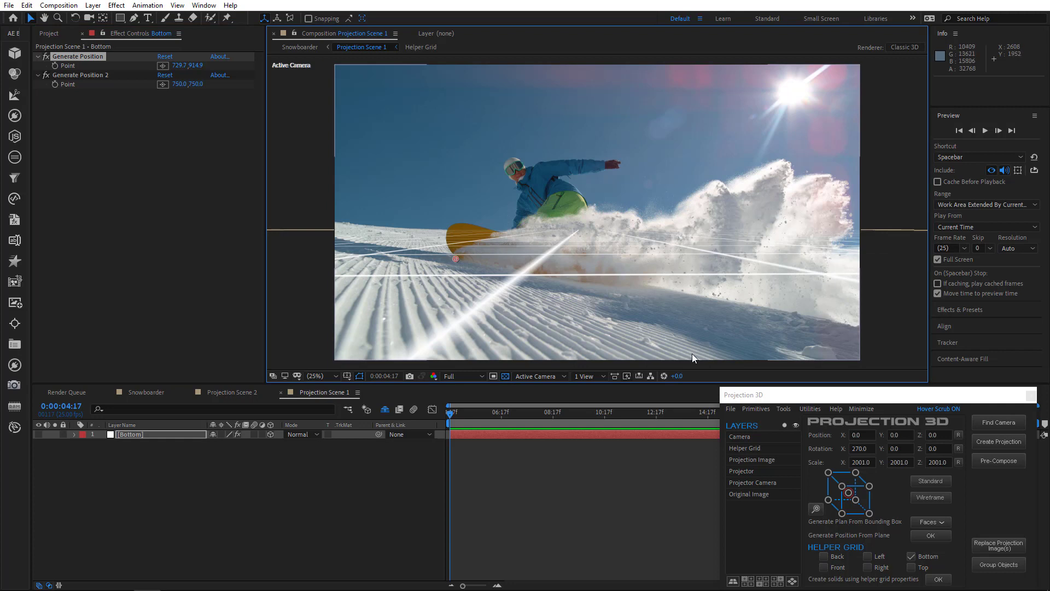
pyautogui.click(785, 409)
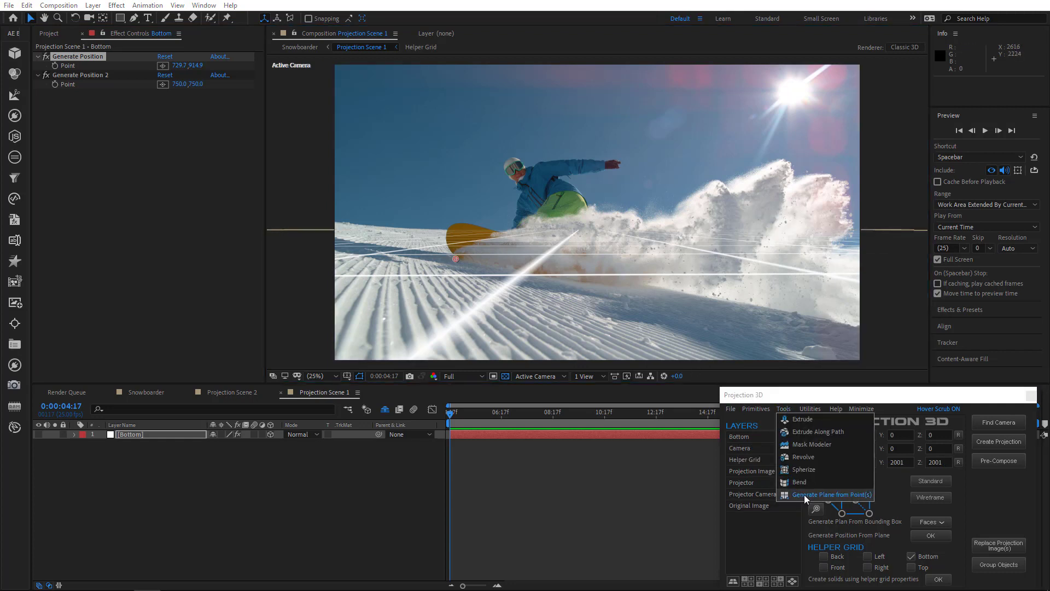
pyautogui.click(804, 494)
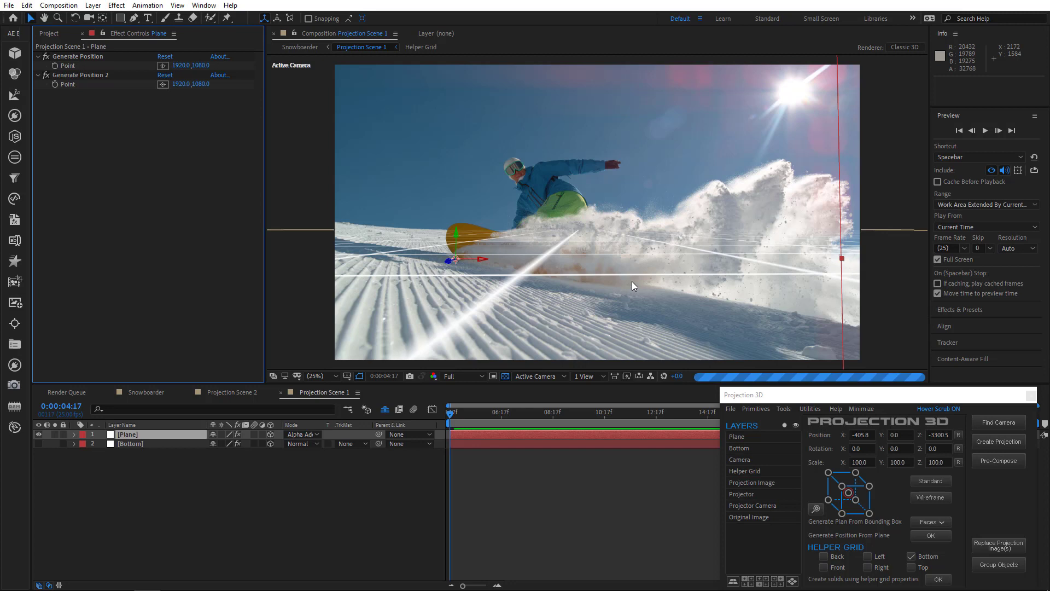
# - Set the Plane layer's scale to 200% on all axes
pyautogui.click(148, 435)
pyautogui.press('s')
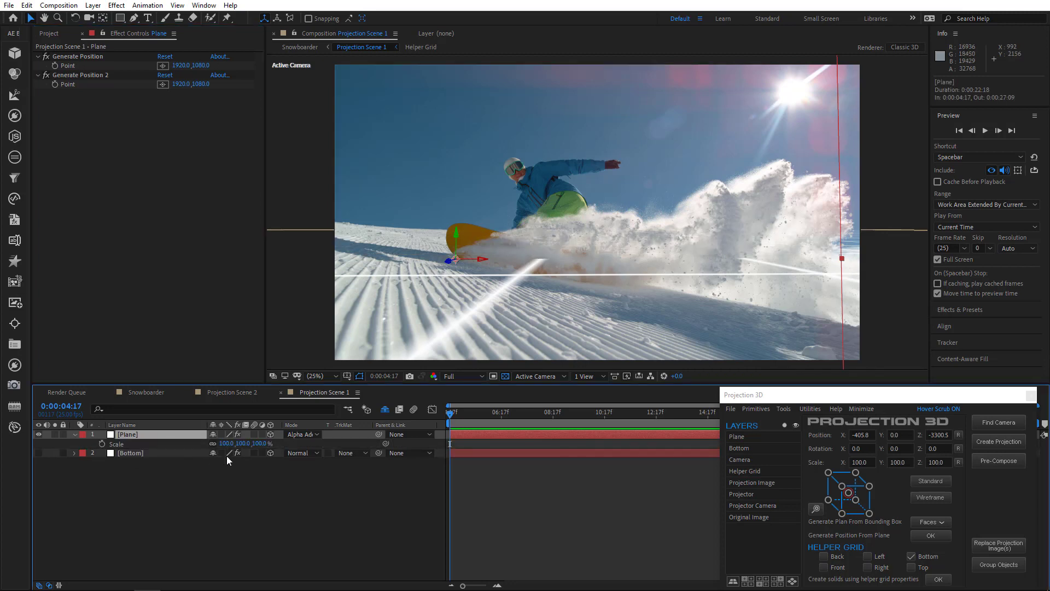
pyautogui.click(257, 443)
pyautogui.write('200')
pyautogui.press('Return')
pyautogui.scroll(-1, 483, 284)
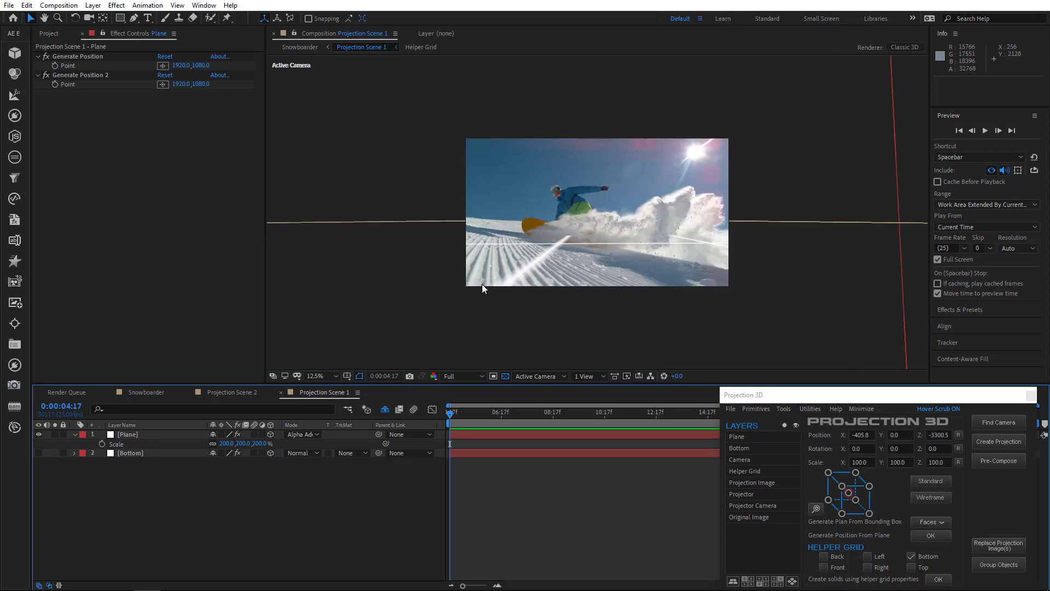
# - Hide the Plane layer and start its mask with three points along the snow slope
pyautogui.click(133, 17)
pyautogui.press('.')
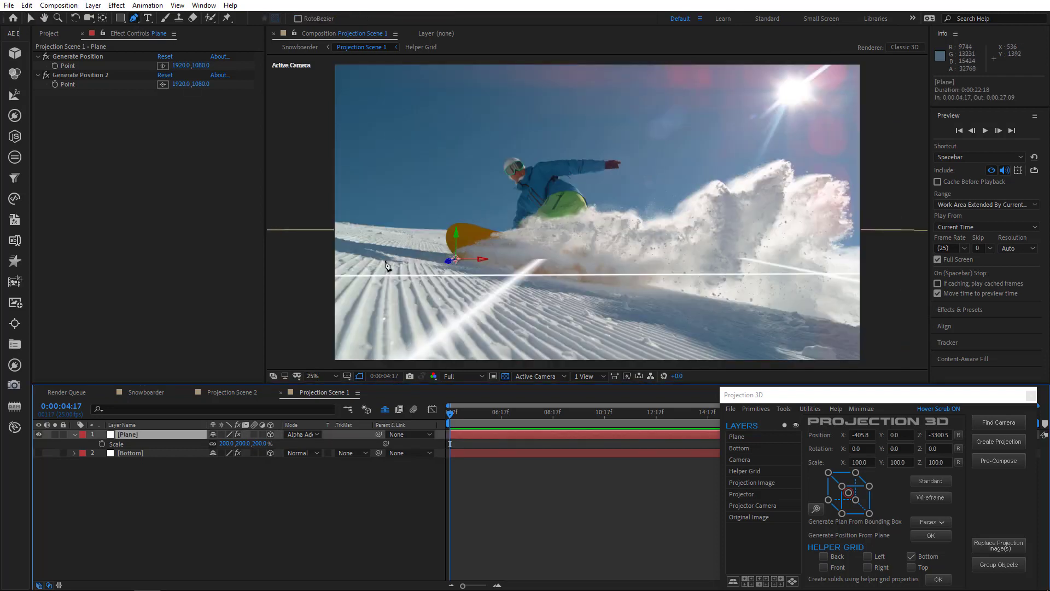
pyautogui.click(38, 434)
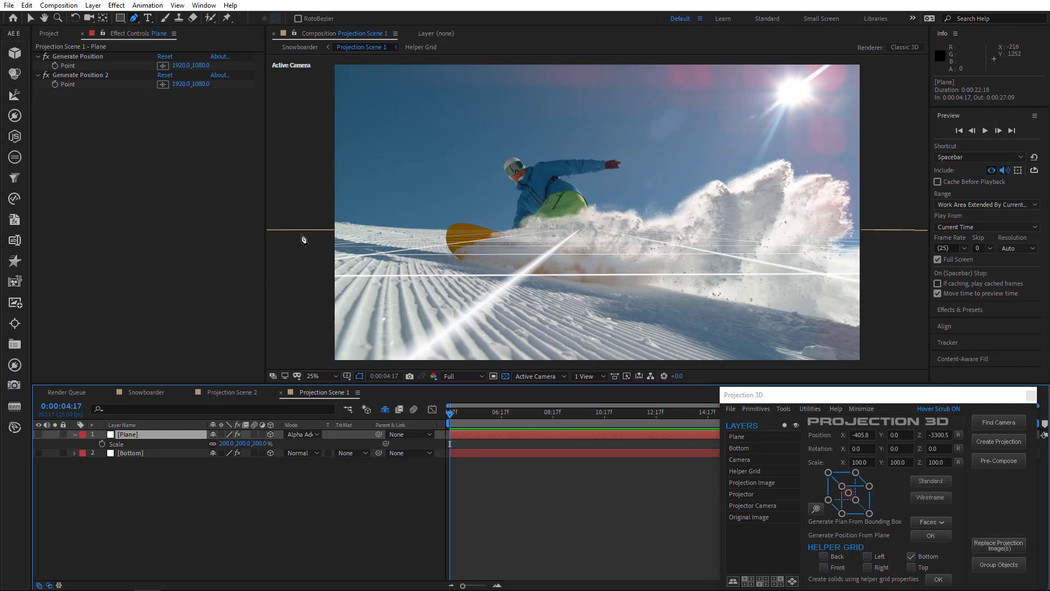
pyautogui.press(',')
pyautogui.click(409, 217)
pyautogui.click(477, 227)
pyautogui.click(541, 239)
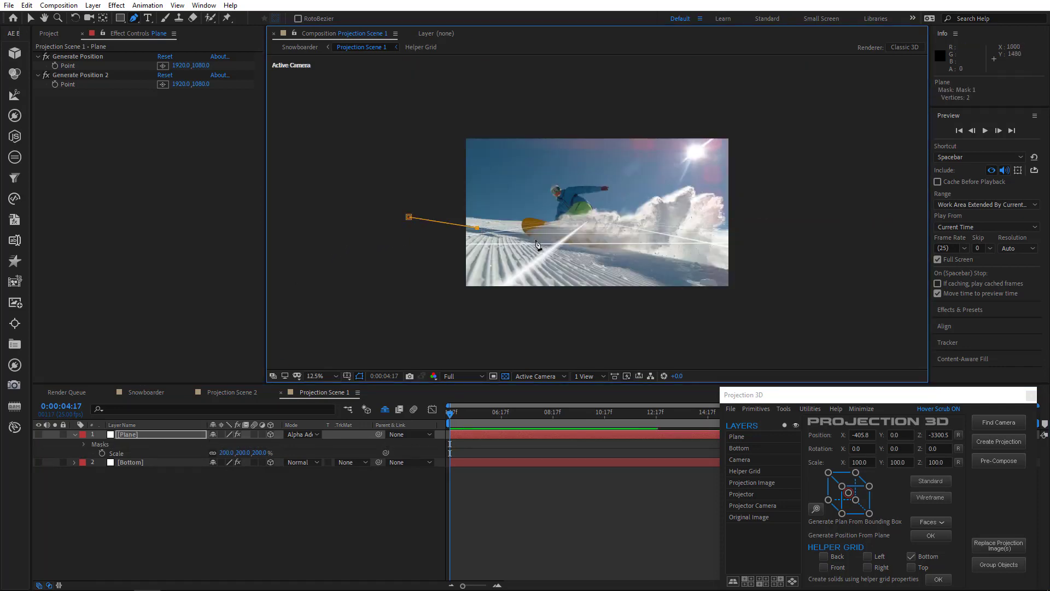
# - Finish the six-point mask past the image's right edge and drag the last vertex down-right
pyautogui.press('.')
pyautogui.click(603, 249)
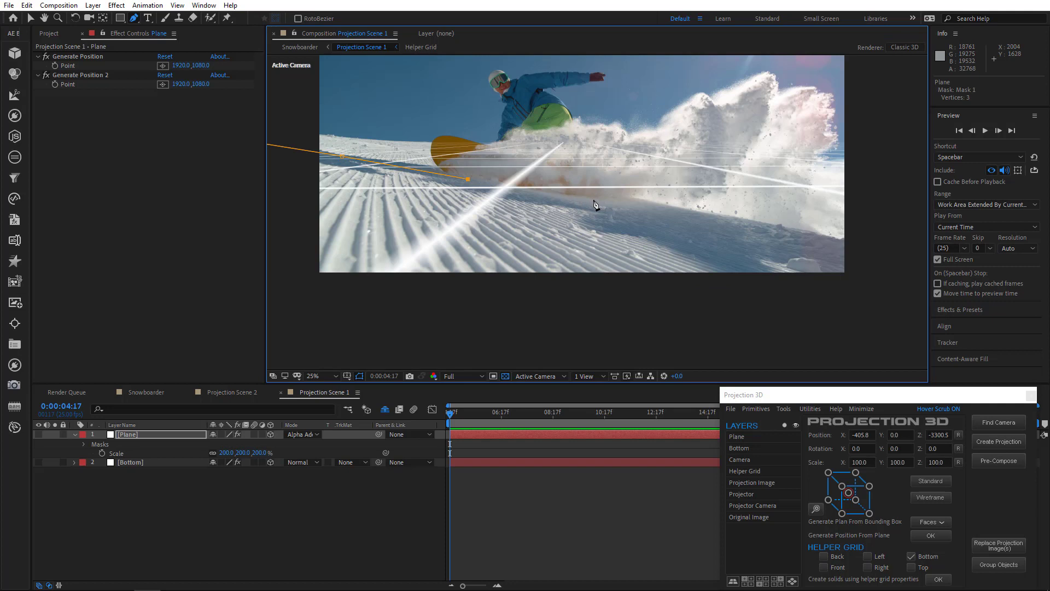
pyautogui.click(660, 260)
pyautogui.click(905, 266)
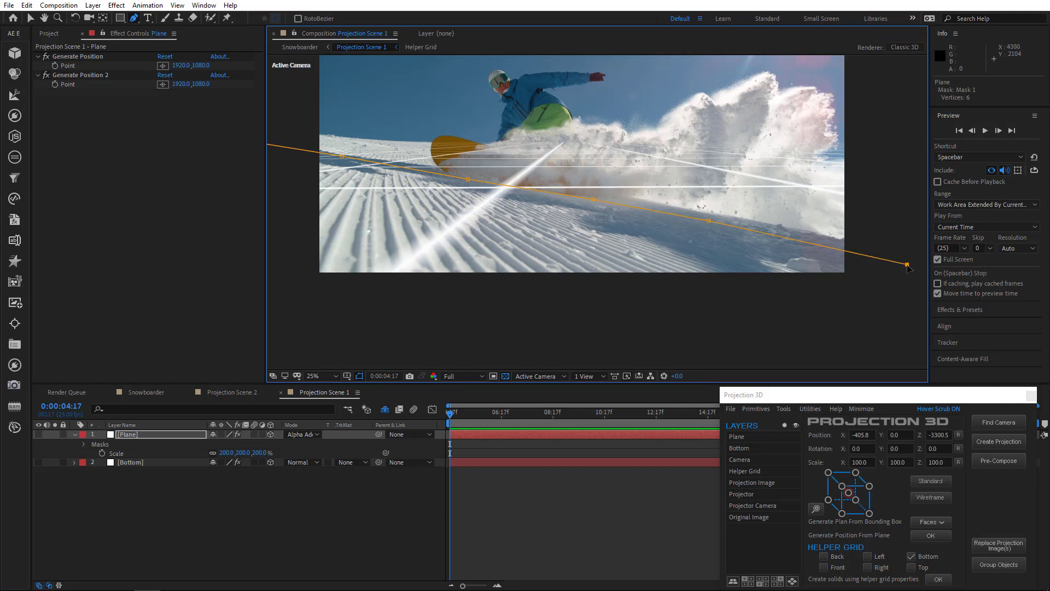
pyautogui.press(',')
pyautogui.moveTo(752, 239); pyautogui.dragTo(852, 261)
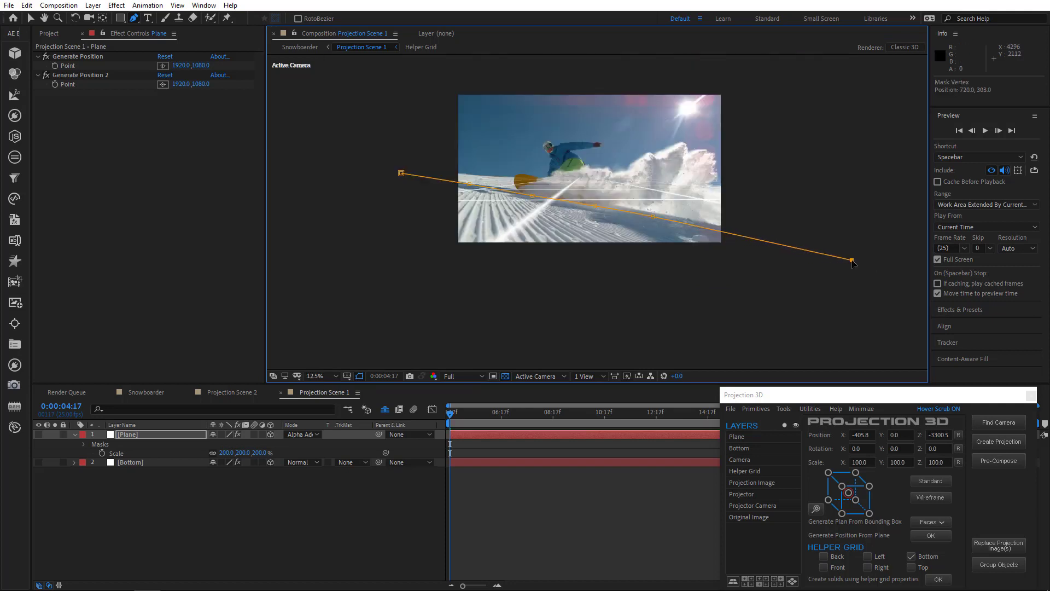
pyautogui.click(30, 18)
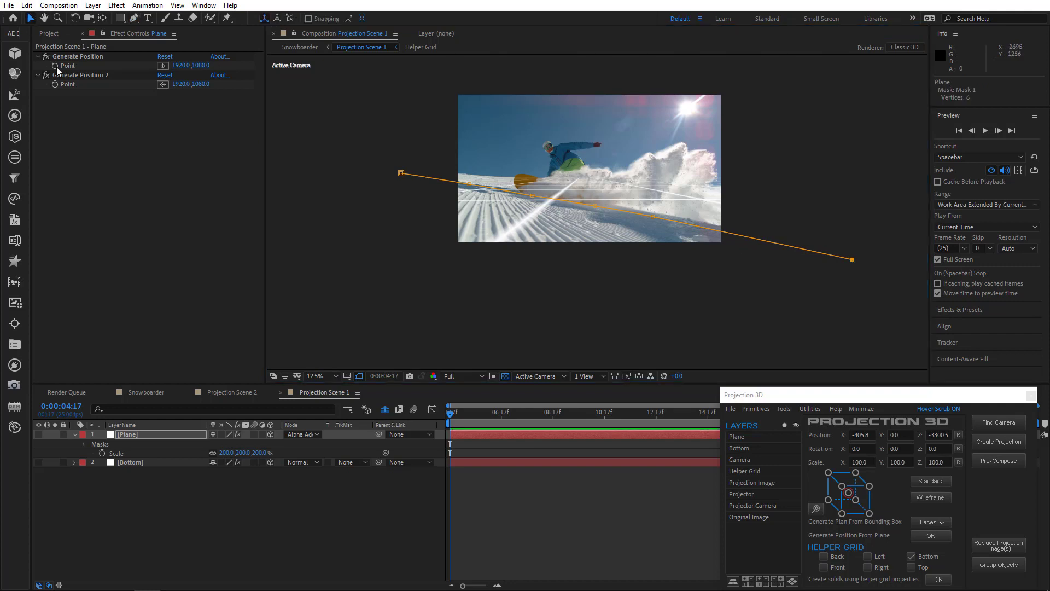
# - Extrude the mask into a surface with depth -2000 and move it toward the camera
pyautogui.click(785, 413)
pyautogui.click(800, 421)
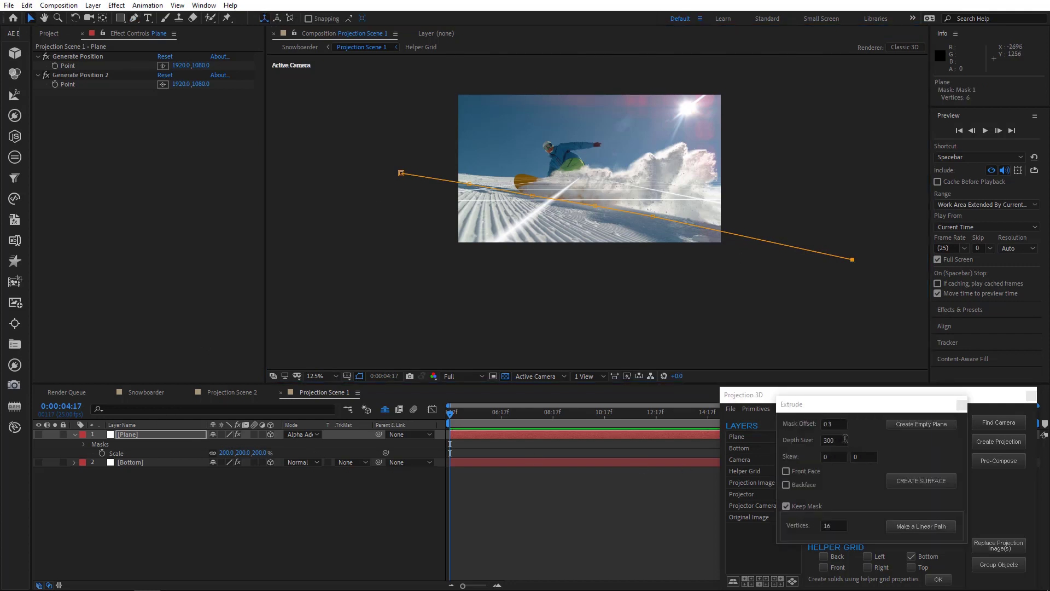
pyautogui.doubleClick(845, 439)
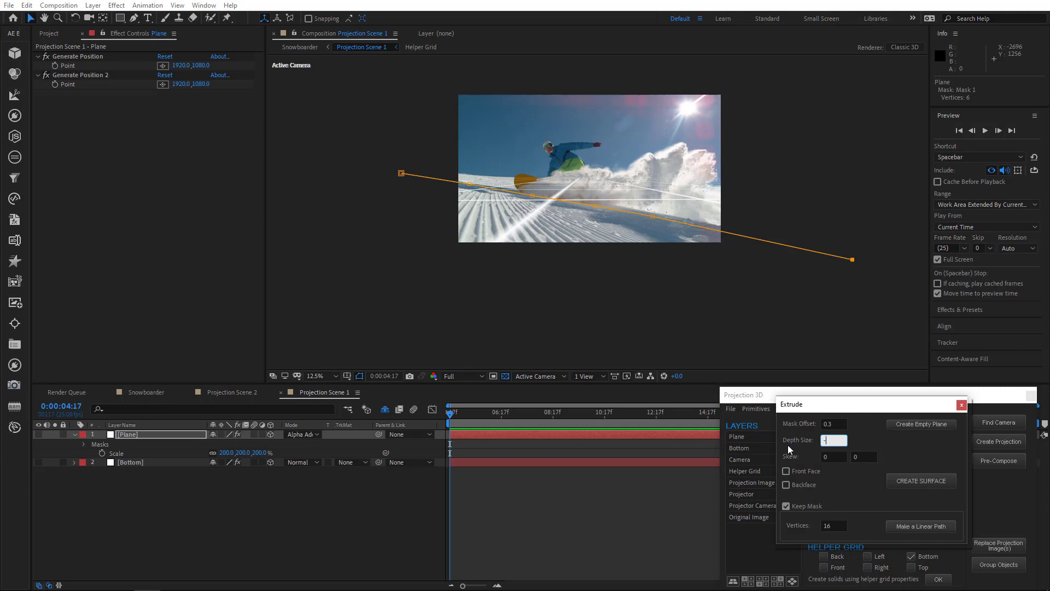
pyautogui.write('-2000')
pyautogui.click(913, 484)
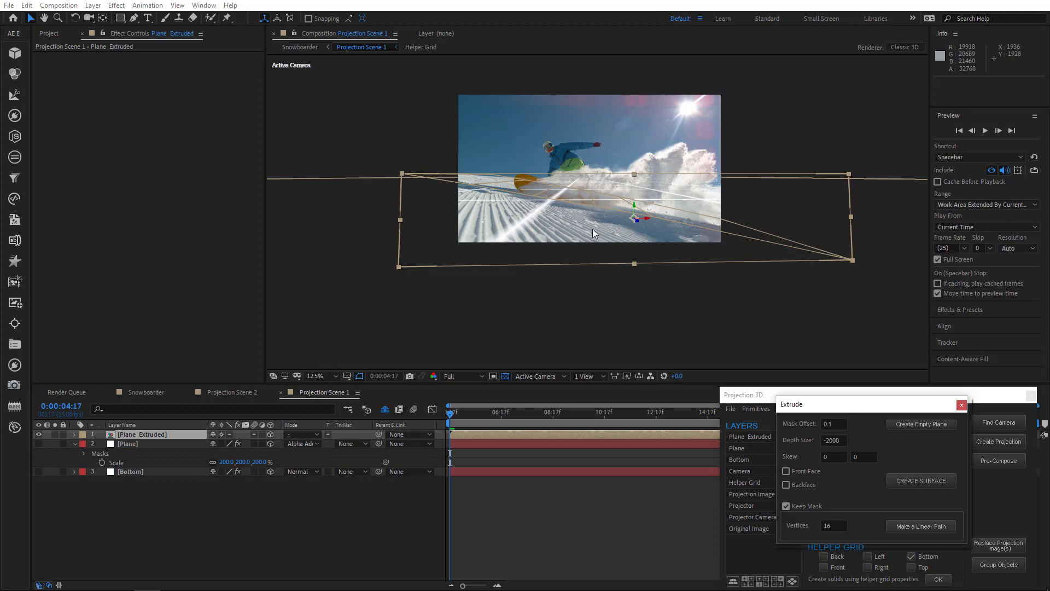
pyautogui.moveTo(637, 224); pyautogui.dragTo(673, 325)
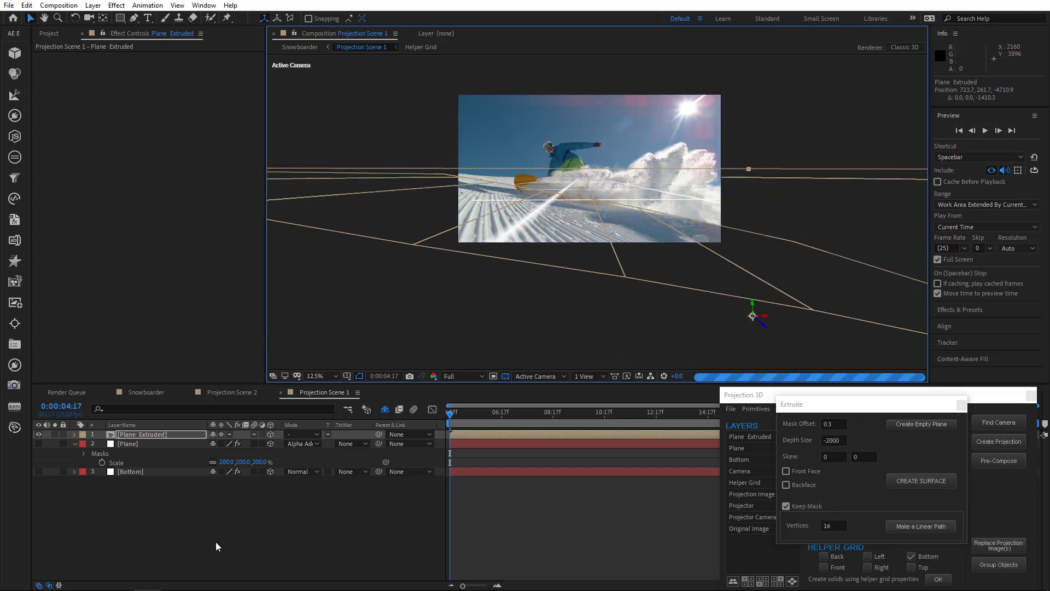
# - Unlink the Plane Extruded layer's scale and stretch its Z scale to 400%
pyautogui.click(142, 435)
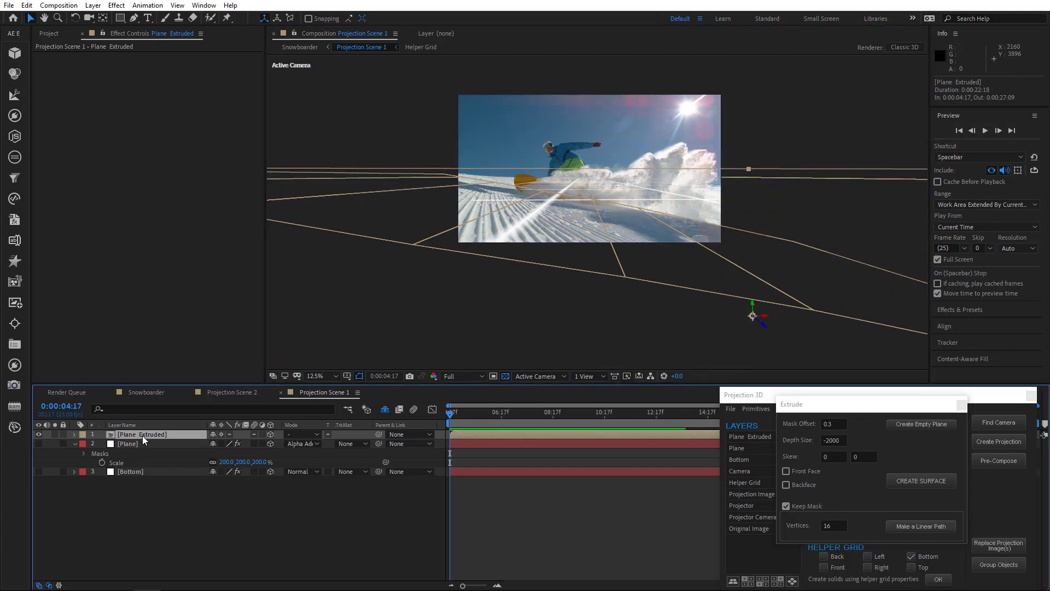
pyautogui.press('s')
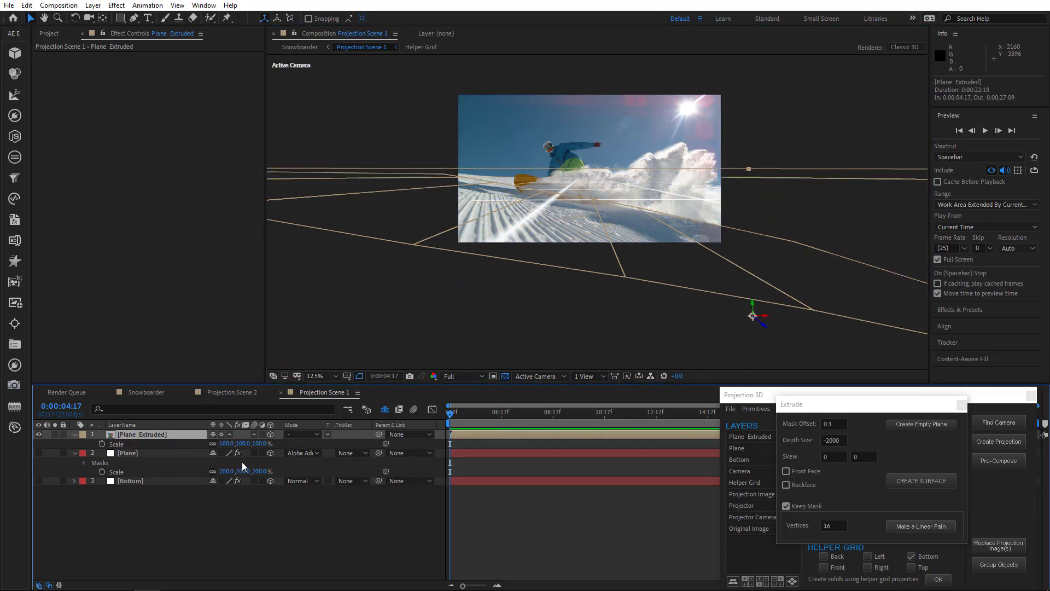
pyautogui.click(213, 443)
pyautogui.moveTo(263, 443); pyautogui.dragTo(440, 447)
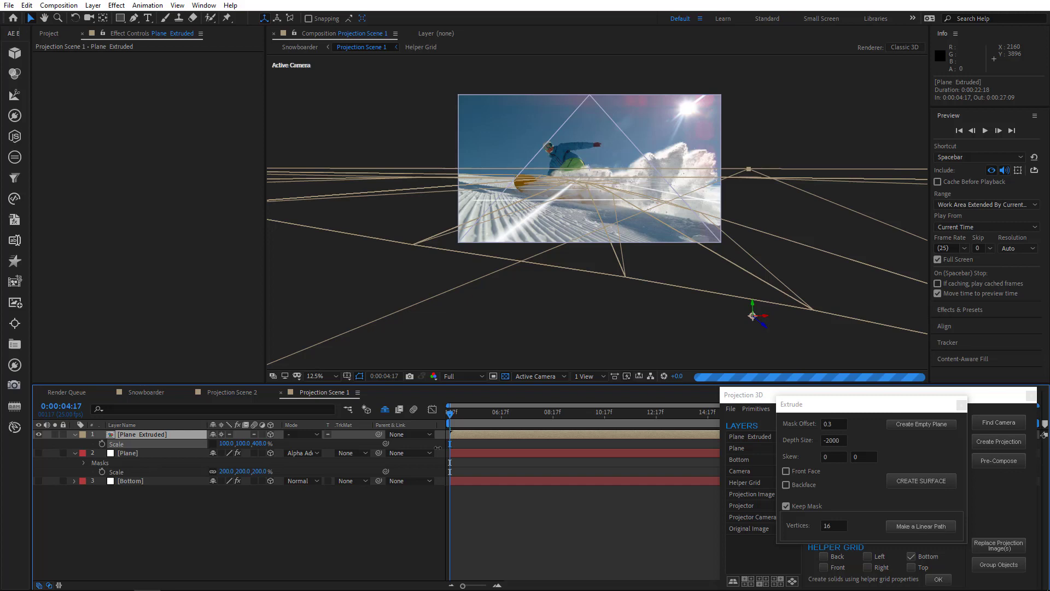
pyautogui.click(214, 538)
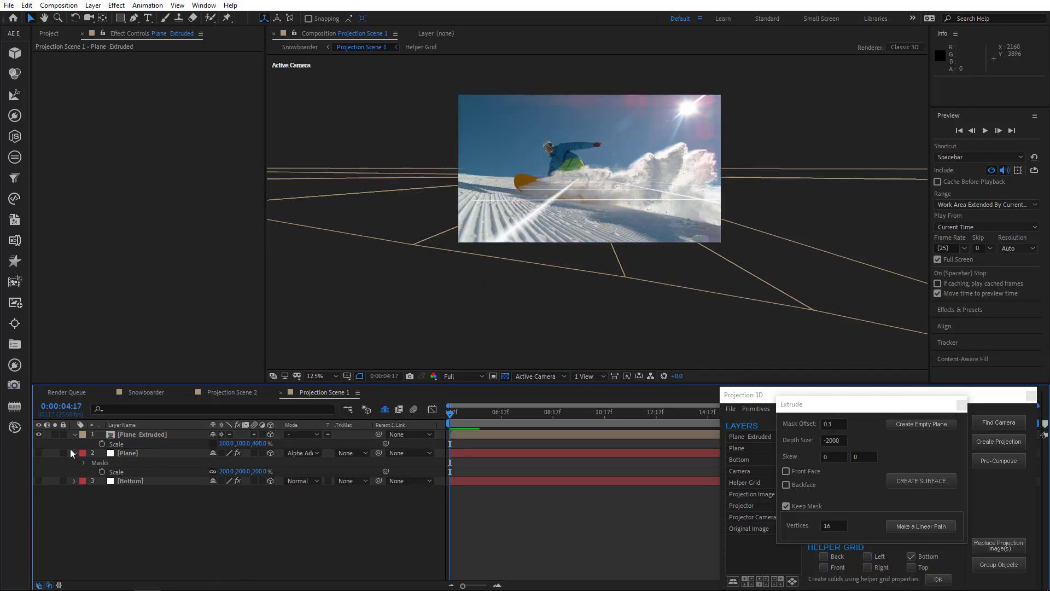
pyautogui.click(75, 453)
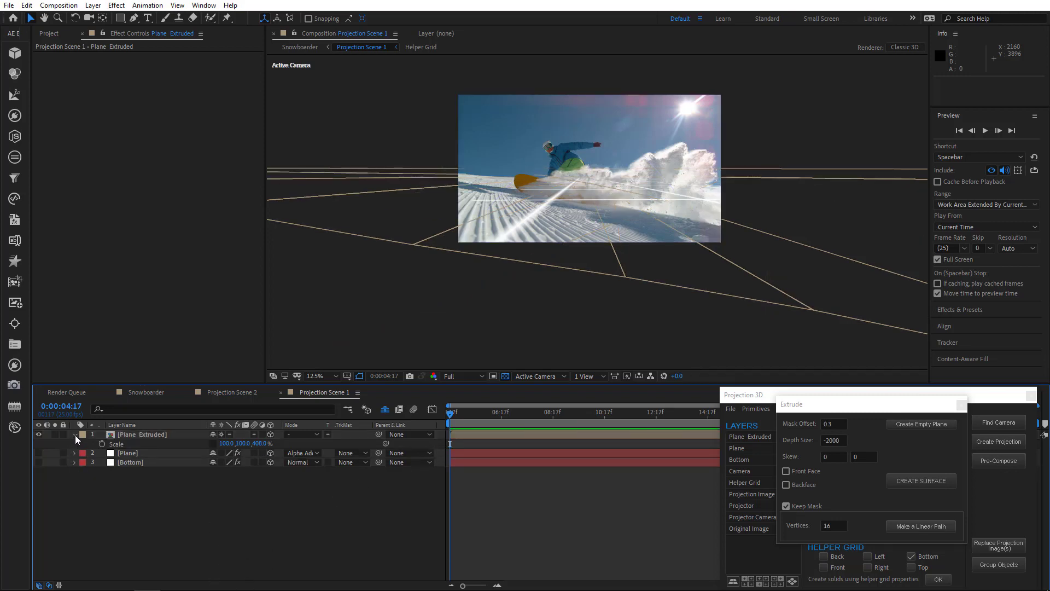
pyautogui.click(74, 434)
pyautogui.scroll(1, 533, 234)
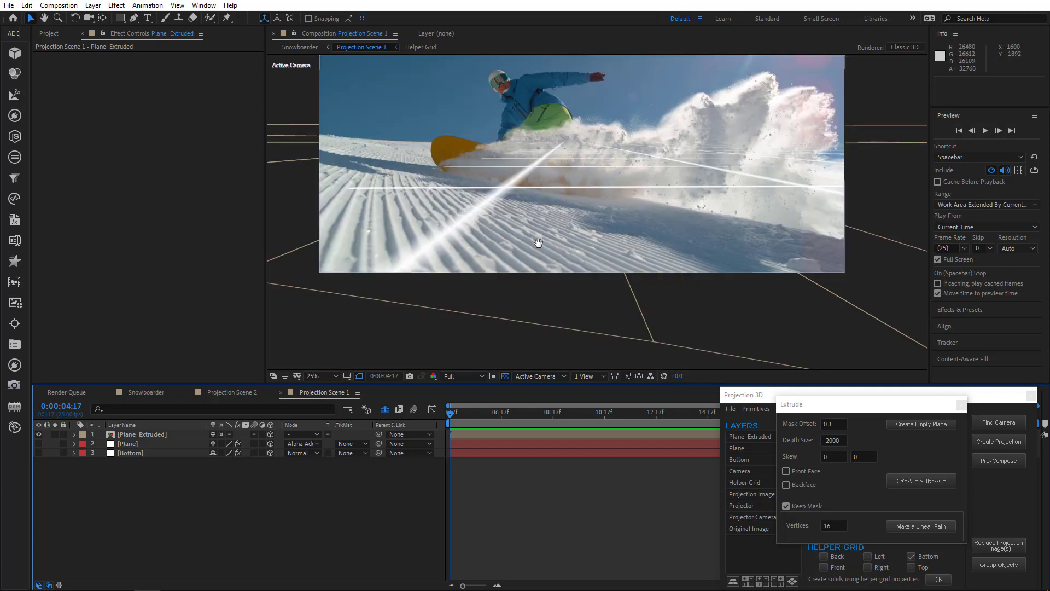
pyautogui.moveTo(538, 242); pyautogui.dragTo(538, 325)
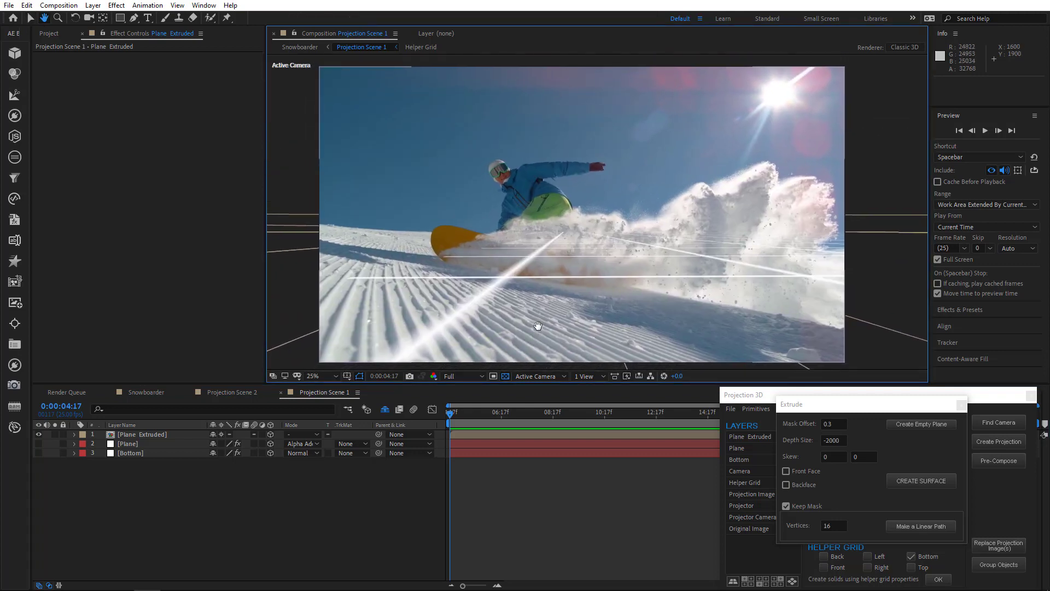
# - Close the Extrude settings and import Snowboarder.png through Projection 3D
pyautogui.click(130, 452)
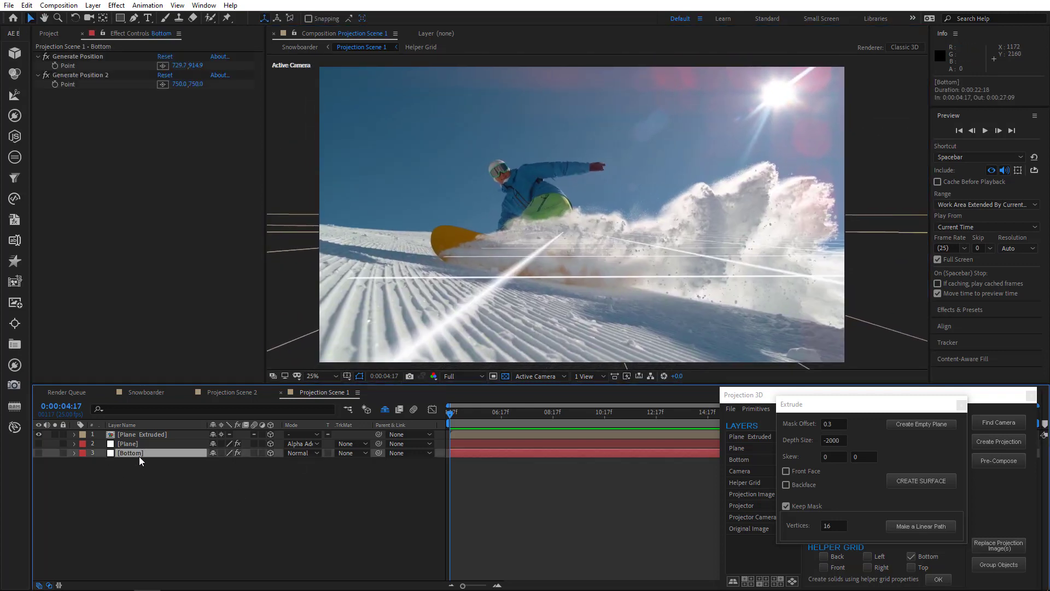
pyautogui.click(84, 55)
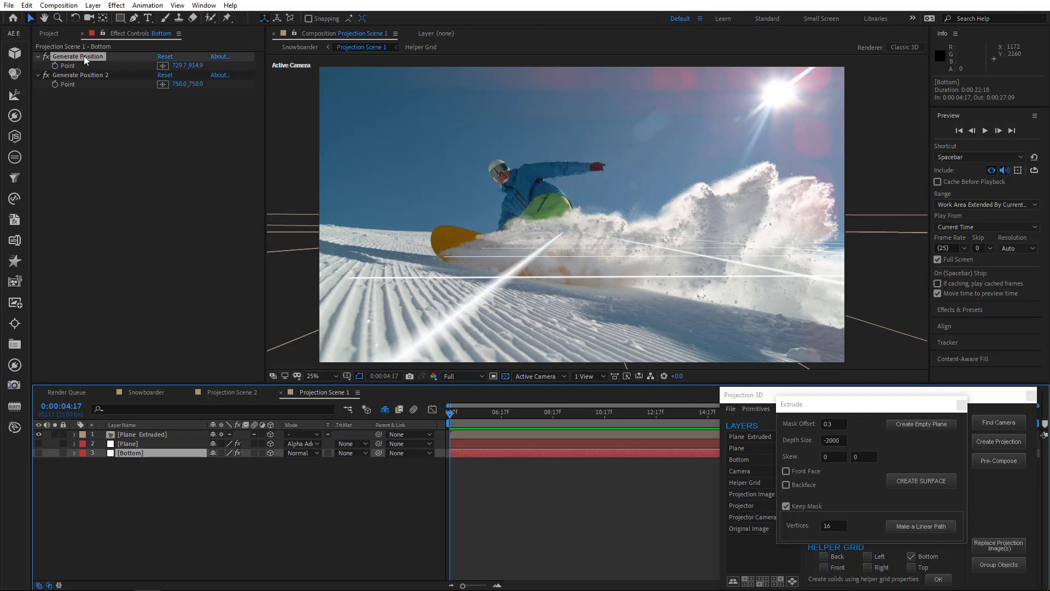
pyautogui.click(958, 405)
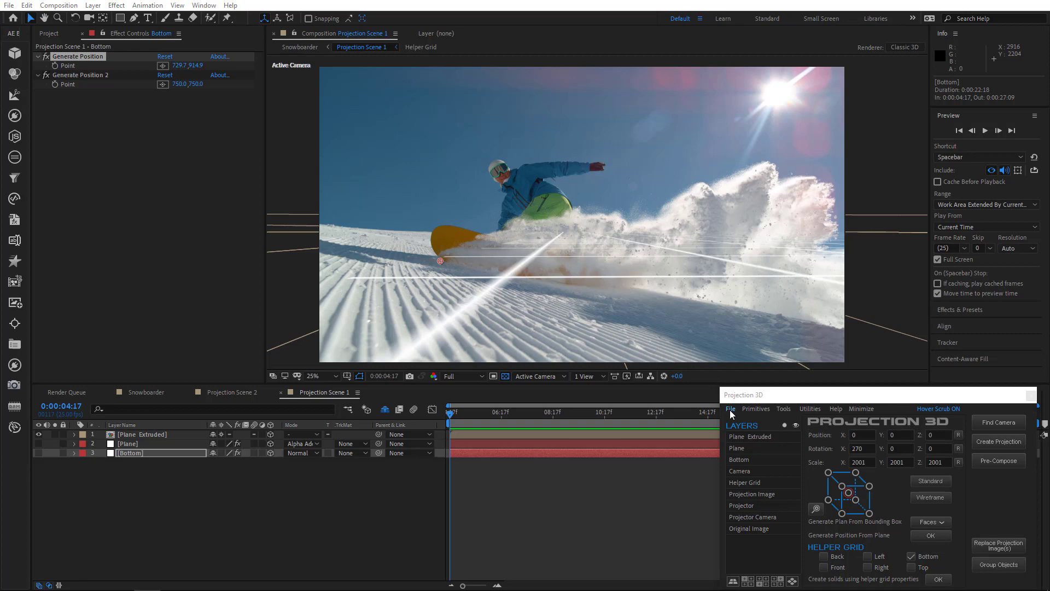
pyautogui.click(730, 409)
pyautogui.click(766, 419)
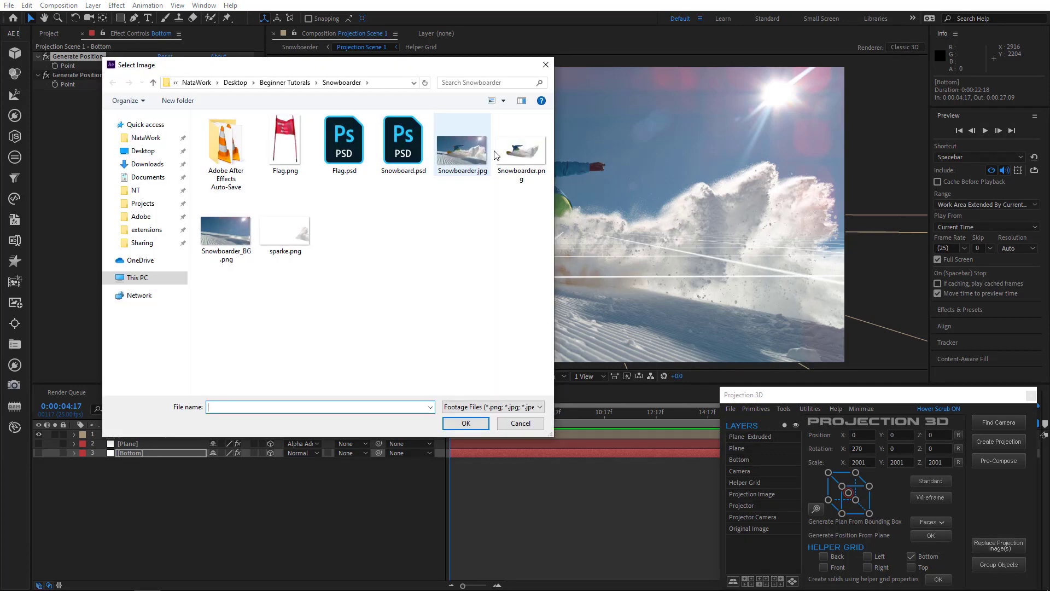
pyautogui.click(514, 153)
pyautogui.doubleClick(514, 153)
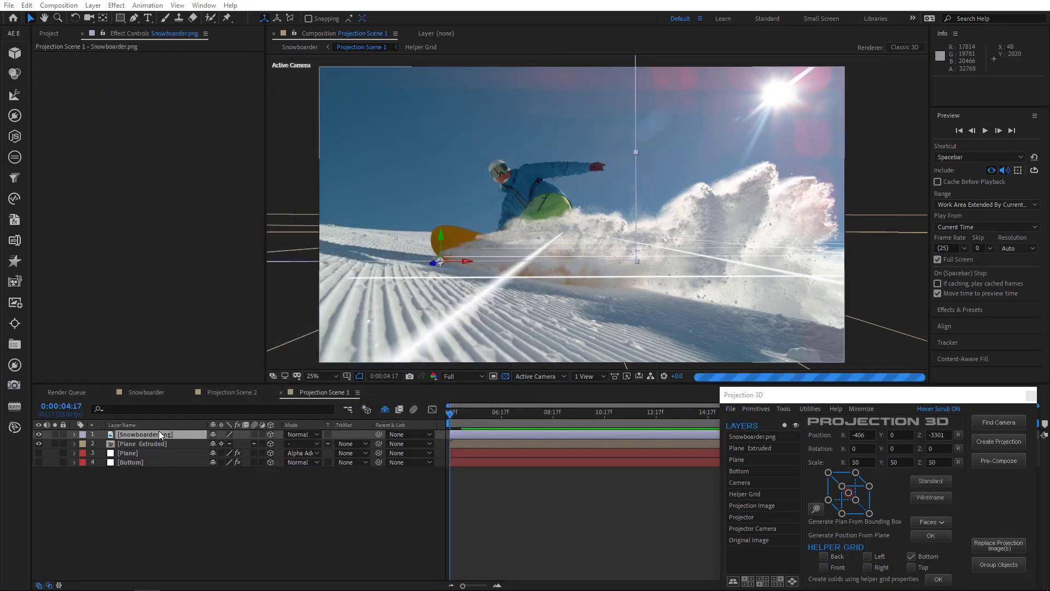
# - Inspect the Snowboarder.png cutout, then scale its layer down to 70%
pyautogui.doubleClick(123, 432)
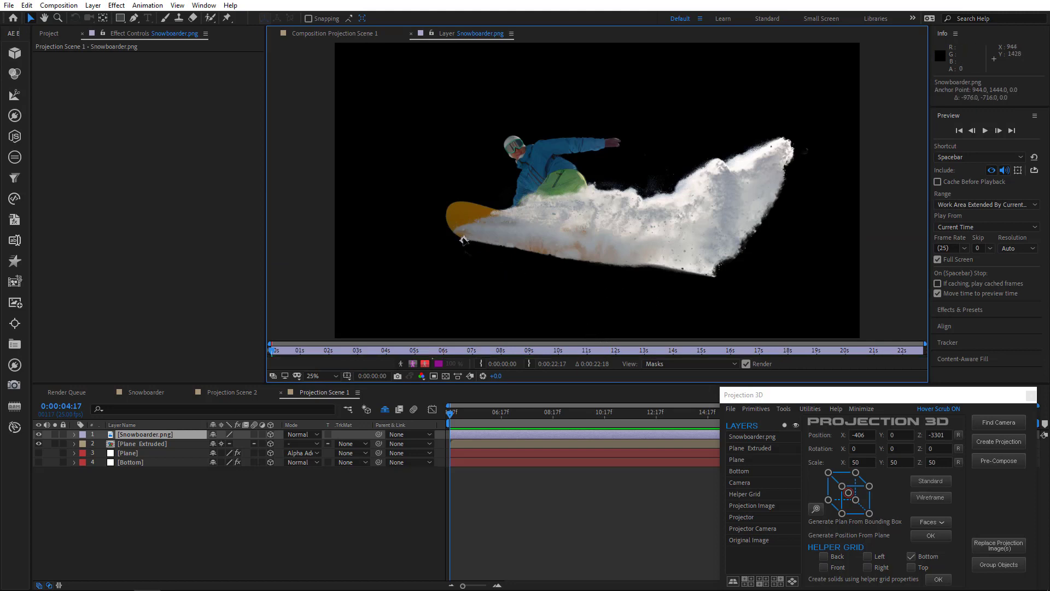
pyautogui.press('.')
pyautogui.press('.')
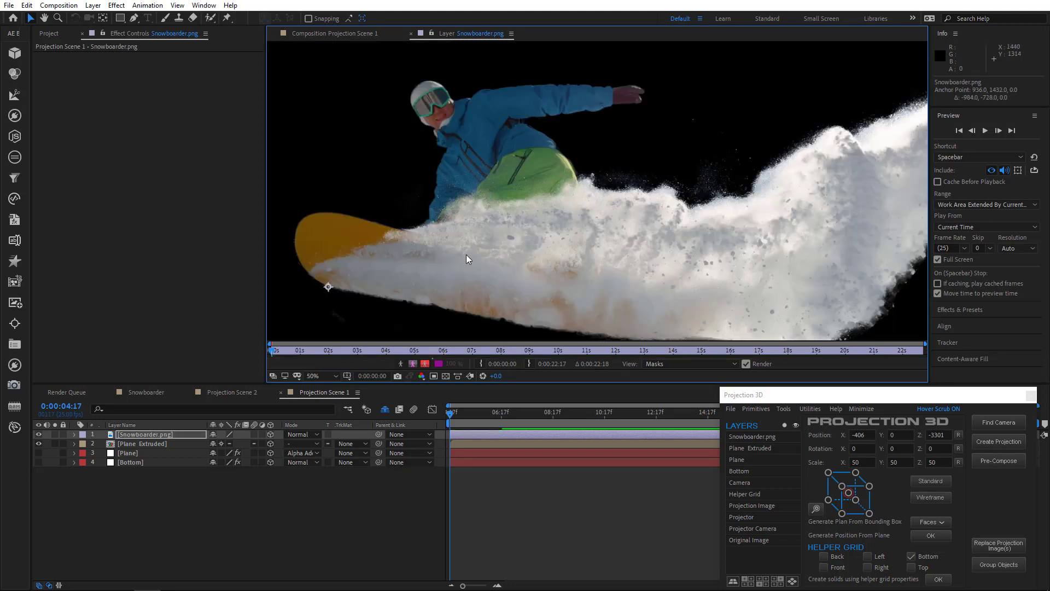
pyautogui.click(342, 34)
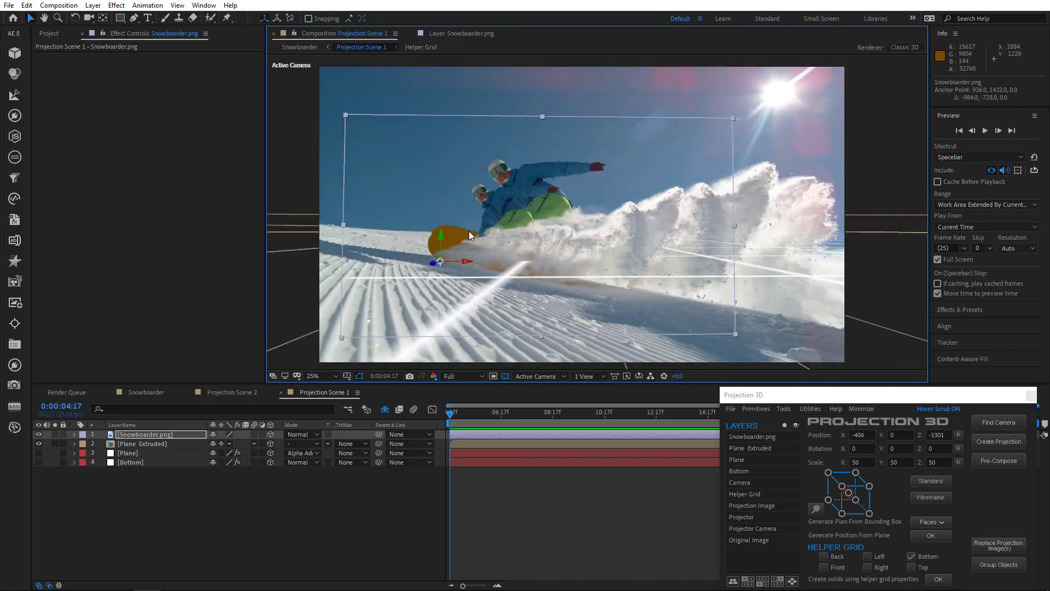
pyautogui.click(141, 437)
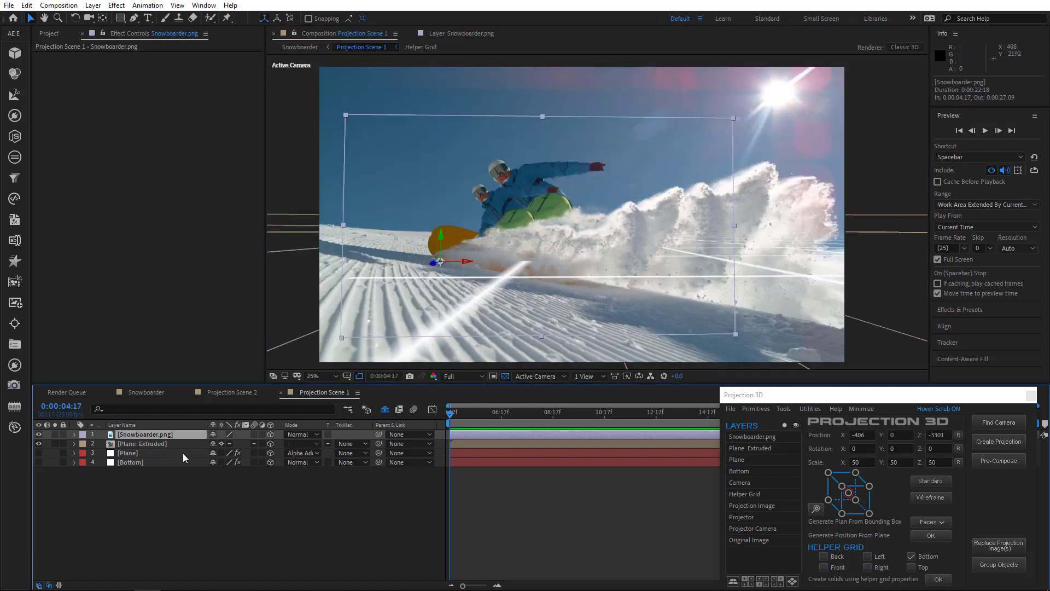
pyautogui.press('s')
pyautogui.moveTo(225, 444); pyautogui.dragTo(170, 377)
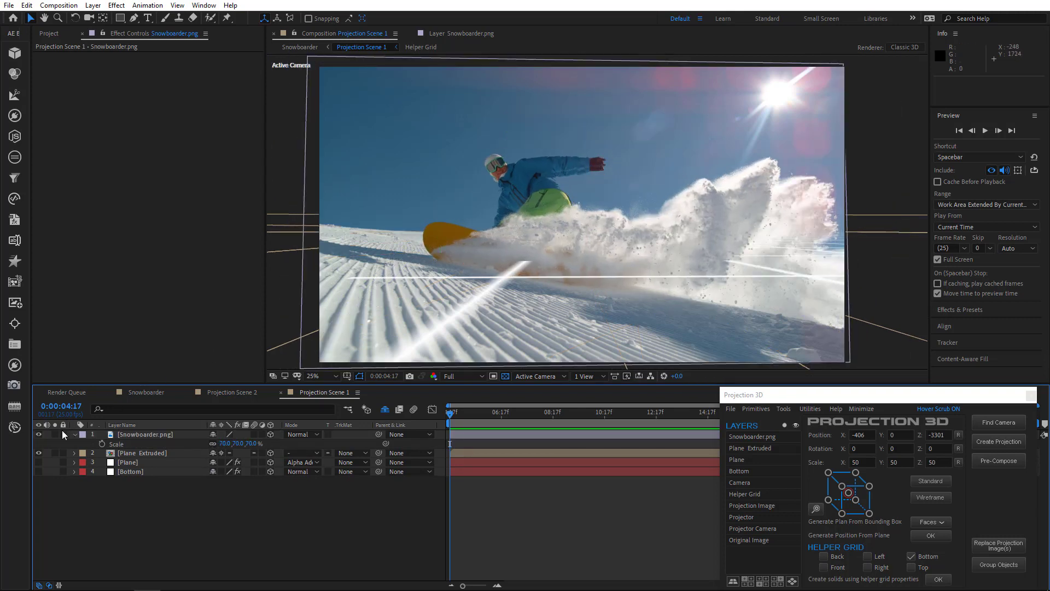
# - Unhide the Snowboarder.png layer, then make Projection Scene 2 project Snowboarder_BG.png
pyautogui.click(40, 433)
pyautogui.click(362, 65)
pyautogui.click(302, 48)
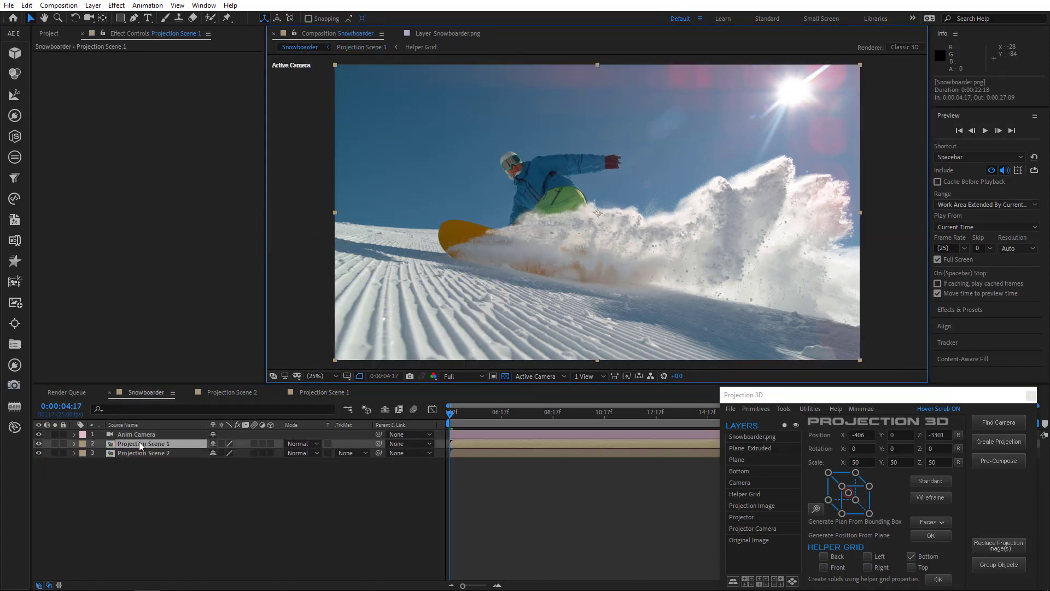
pyautogui.click(141, 453)
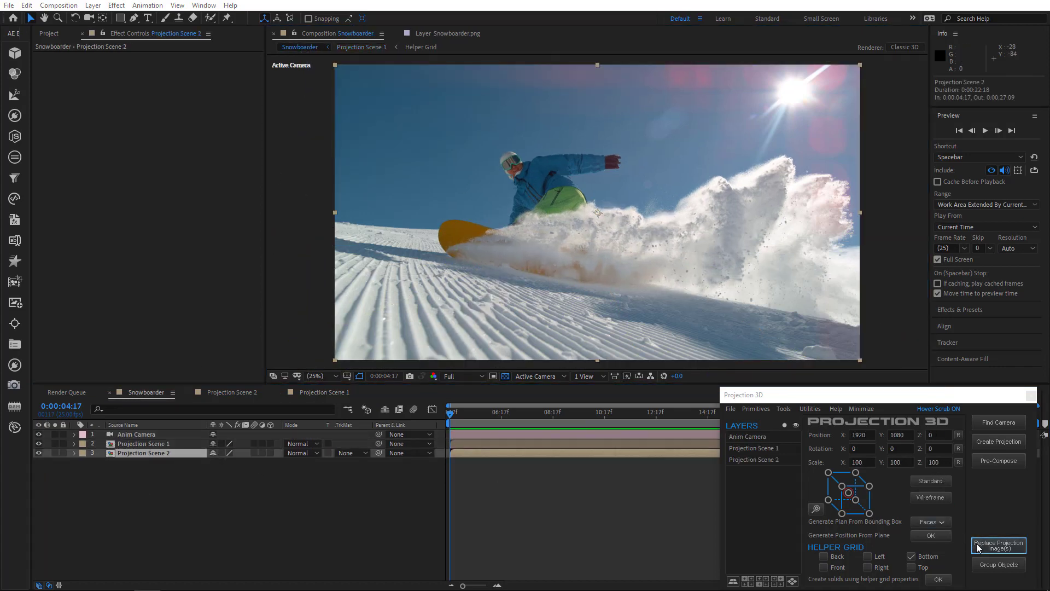
pyautogui.click(962, 547)
pyautogui.doubleClick(222, 241)
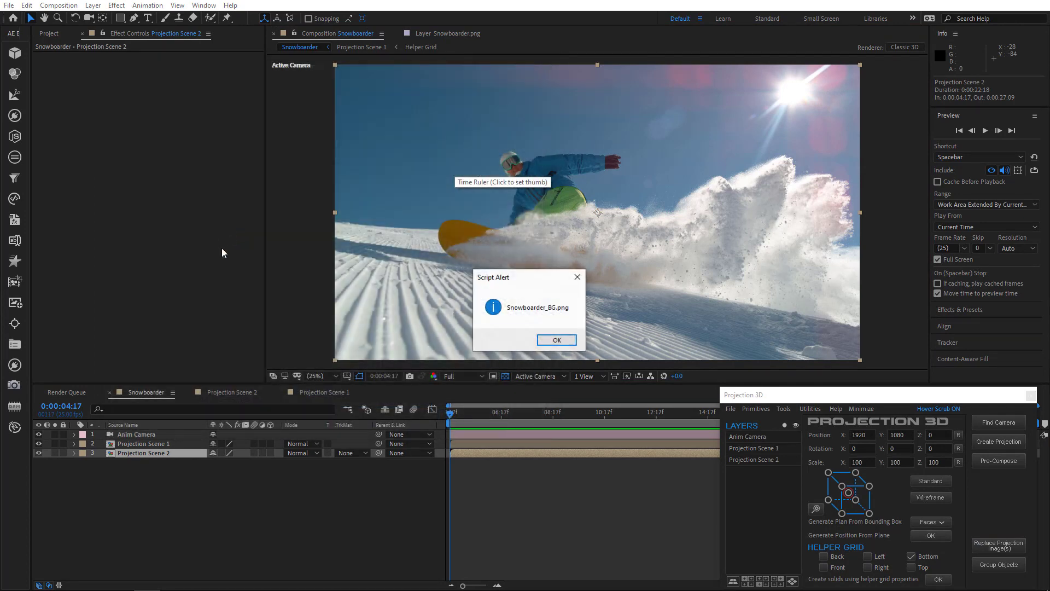
pyautogui.click(555, 339)
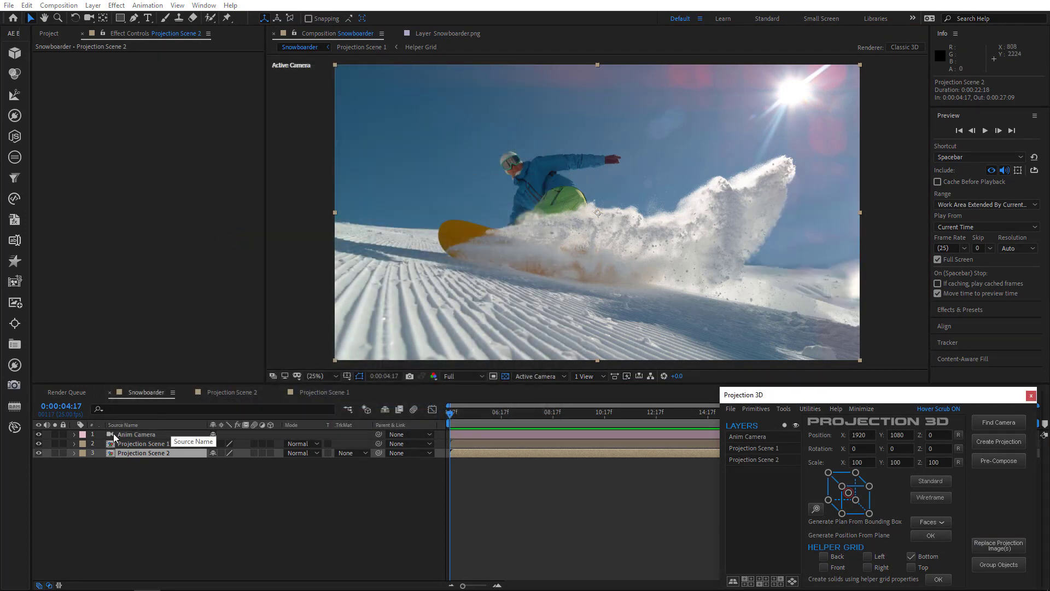
# - Swap Projection Scene 1's projected image to Snowboarder_BG.png as well
pyautogui.click(132, 442)
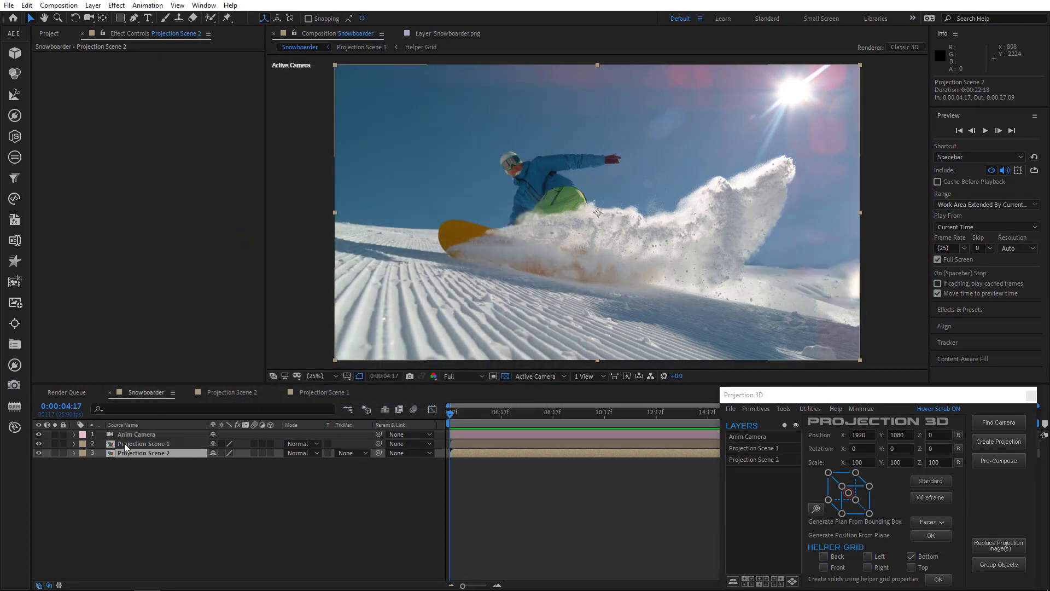
pyautogui.click(996, 543)
pyautogui.doubleClick(228, 229)
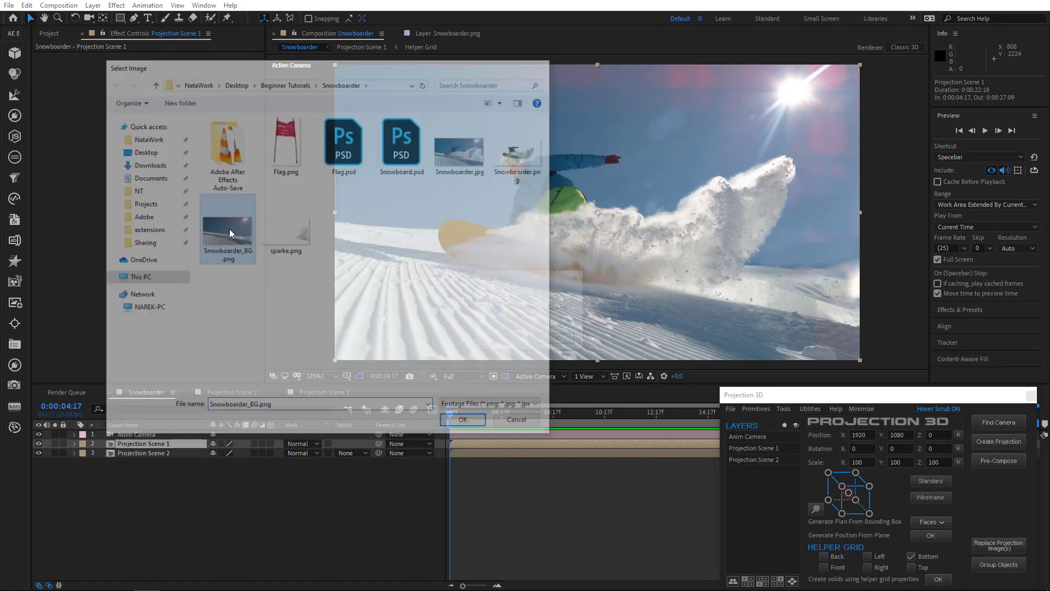
pyautogui.click(555, 340)
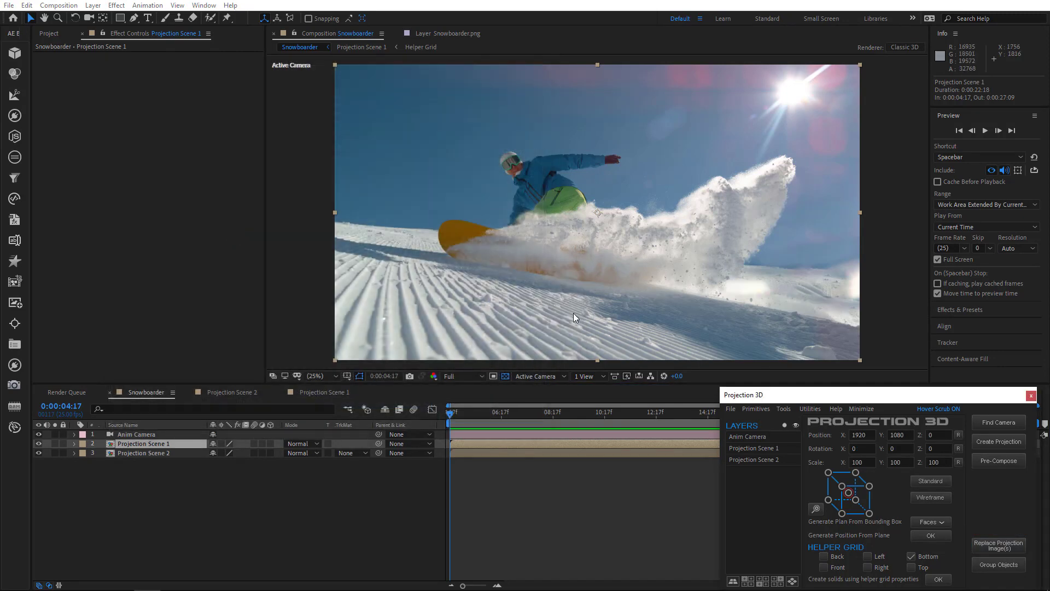
pyautogui.click(170, 508)
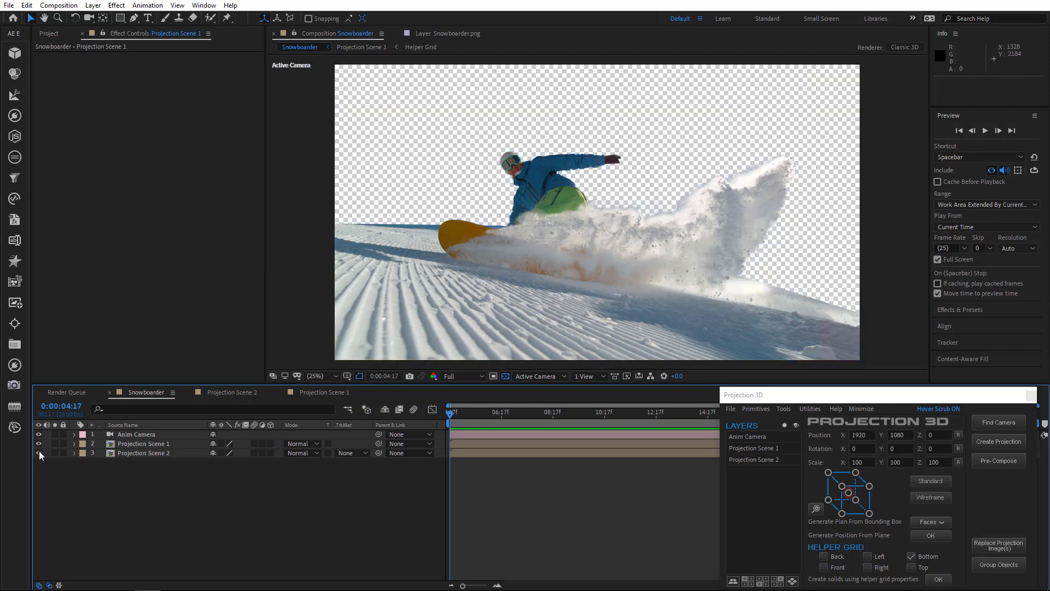
# - Turn the sky layer back on, nudge Snowboarder.png slightly down, then reopen Projection Scene 1
pyautogui.click(39, 453)
pyautogui.click(358, 48)
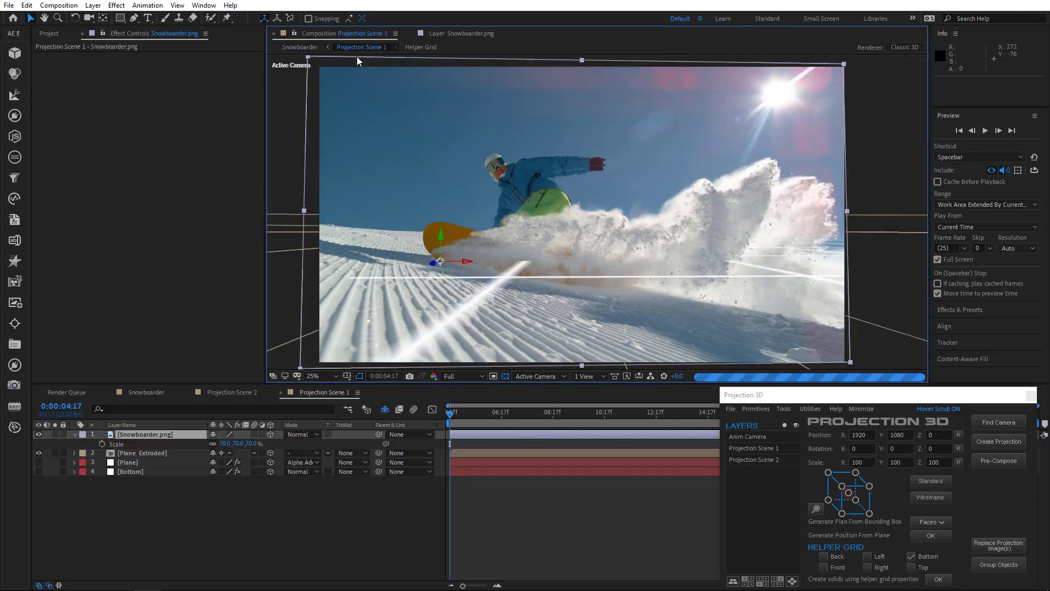
pyautogui.moveTo(442, 244); pyautogui.dragTo(447, 247)
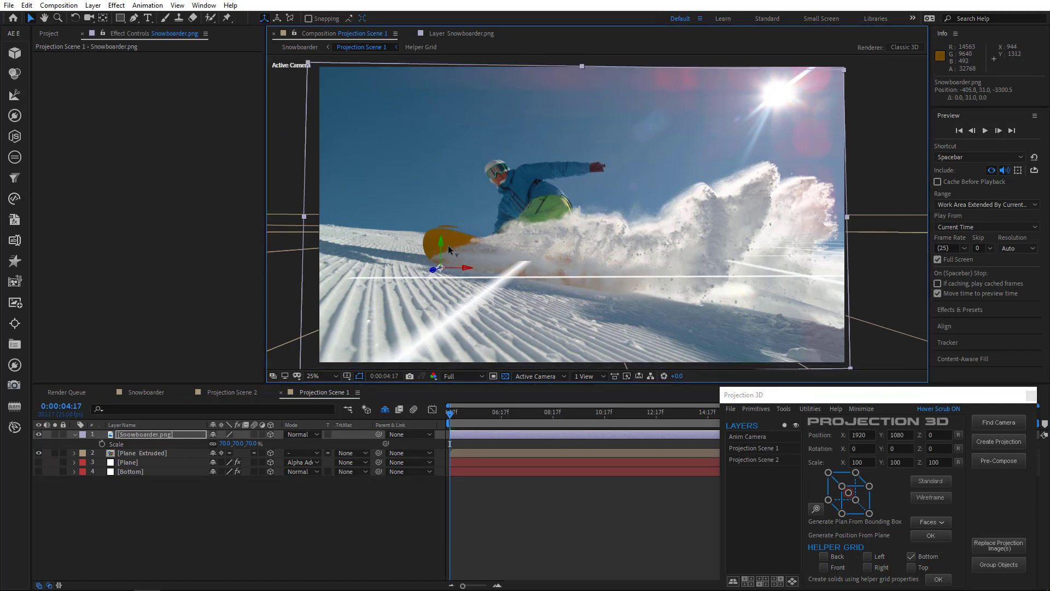
pyautogui.click(293, 497)
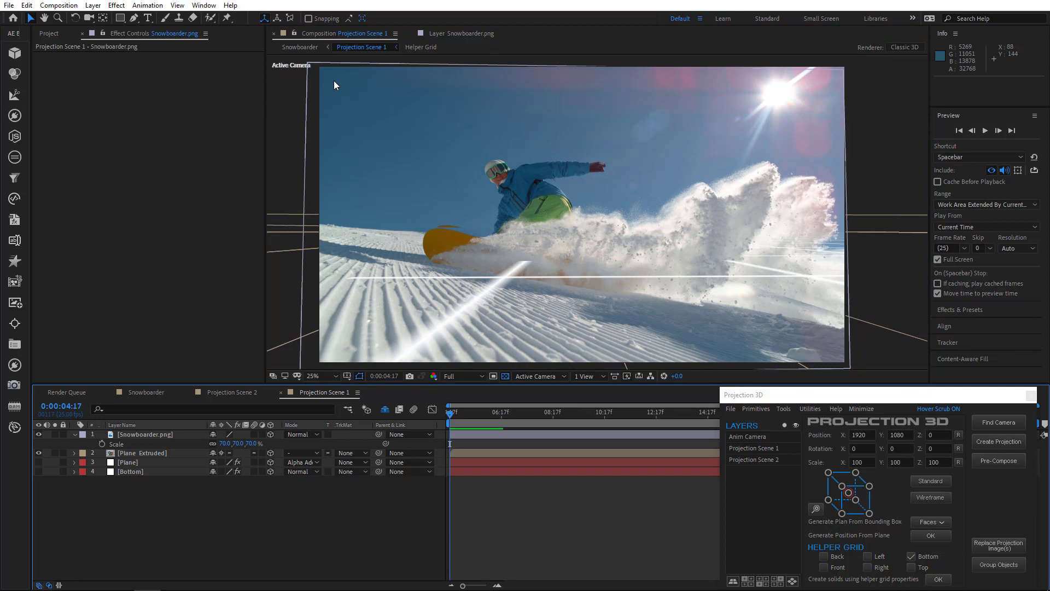
pyautogui.click(300, 48)
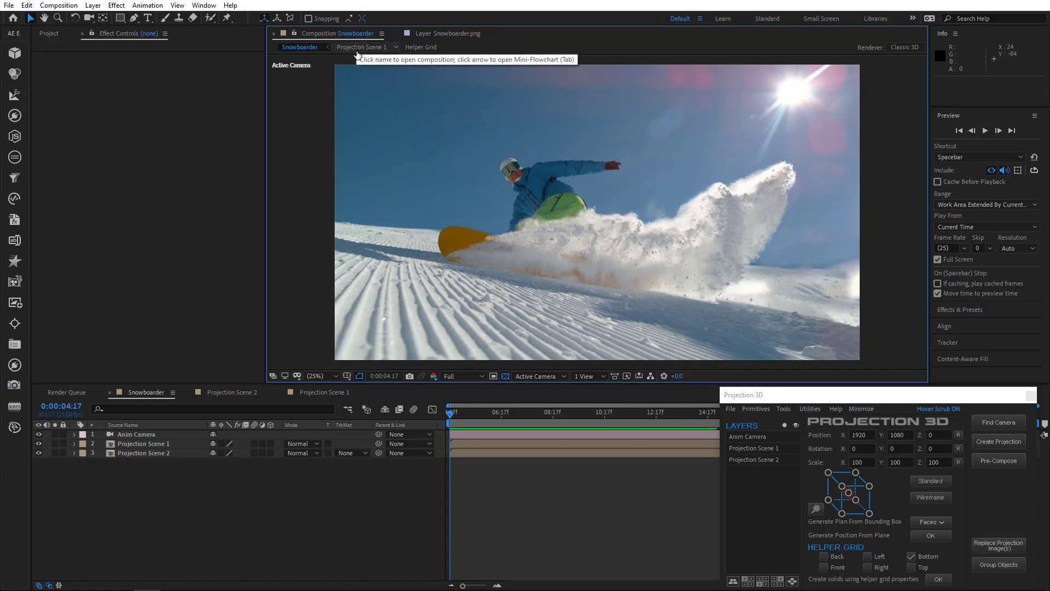
pyautogui.doubleClick(434, 171)
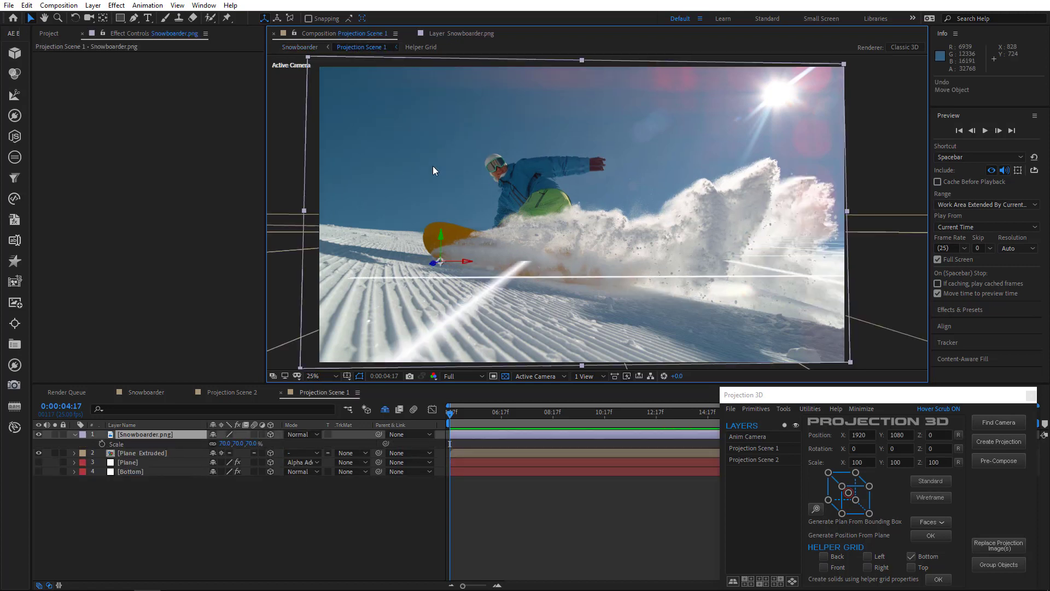
# - Import sparke.png into Projection Scene 1 as a new layer through the projection tool
pyautogui.click(145, 434)
pyautogui.click(730, 409)
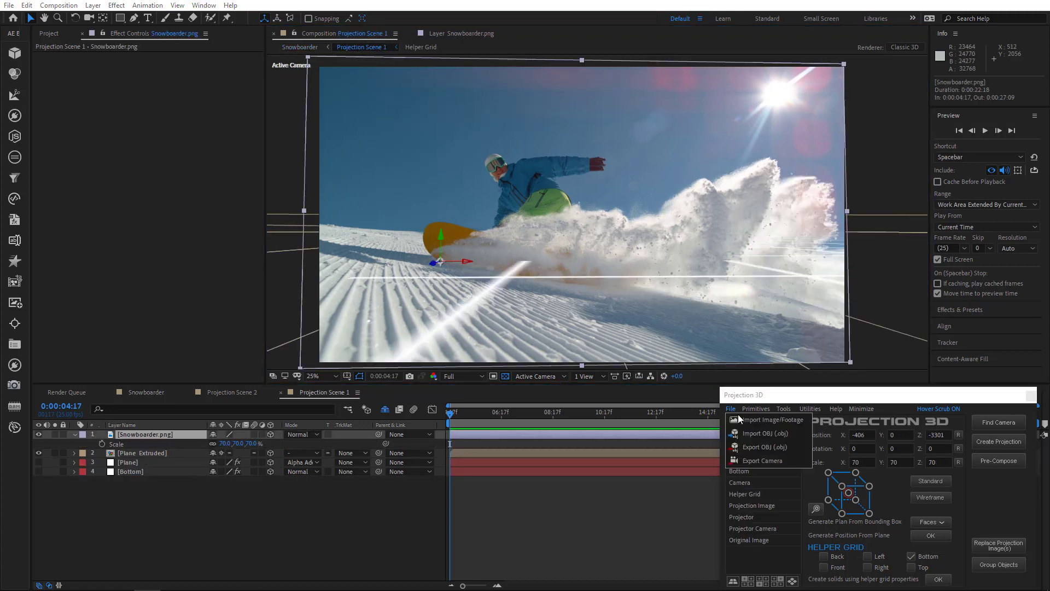
pyautogui.click(757, 419)
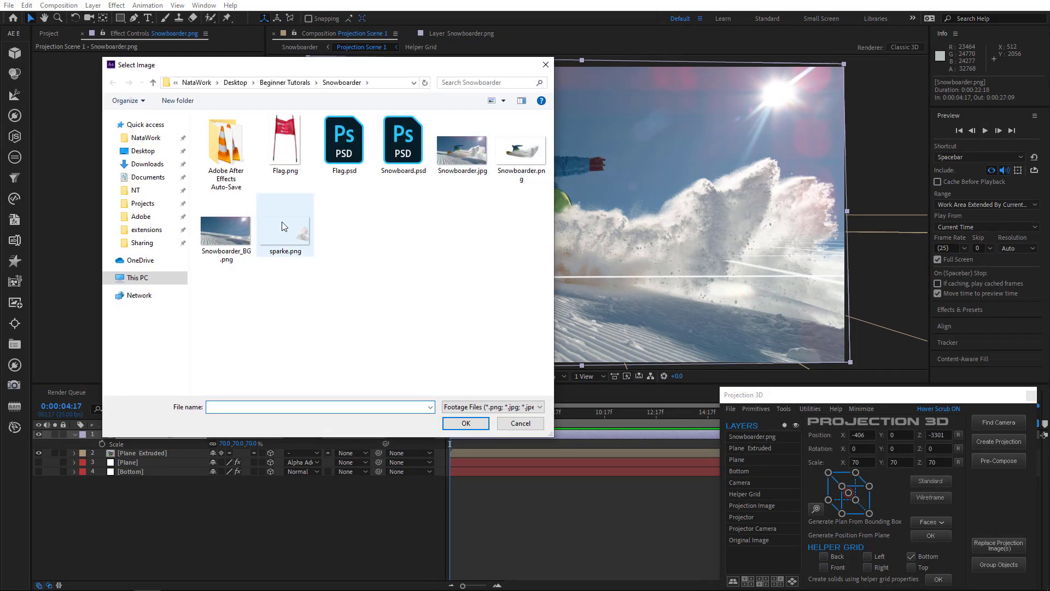
pyautogui.doubleClick(284, 219)
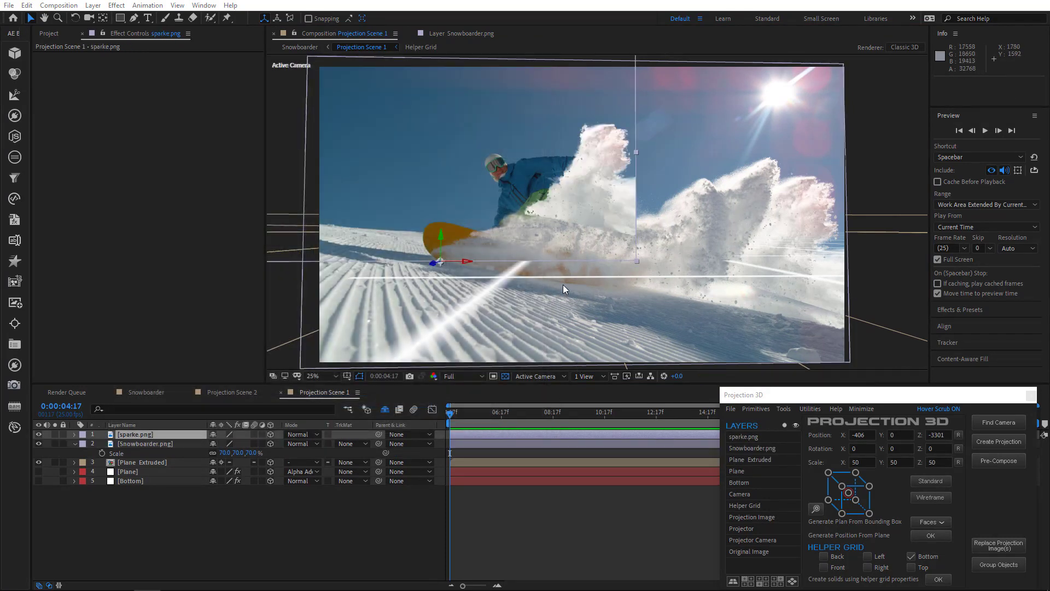
pyautogui.doubleClick(145, 434)
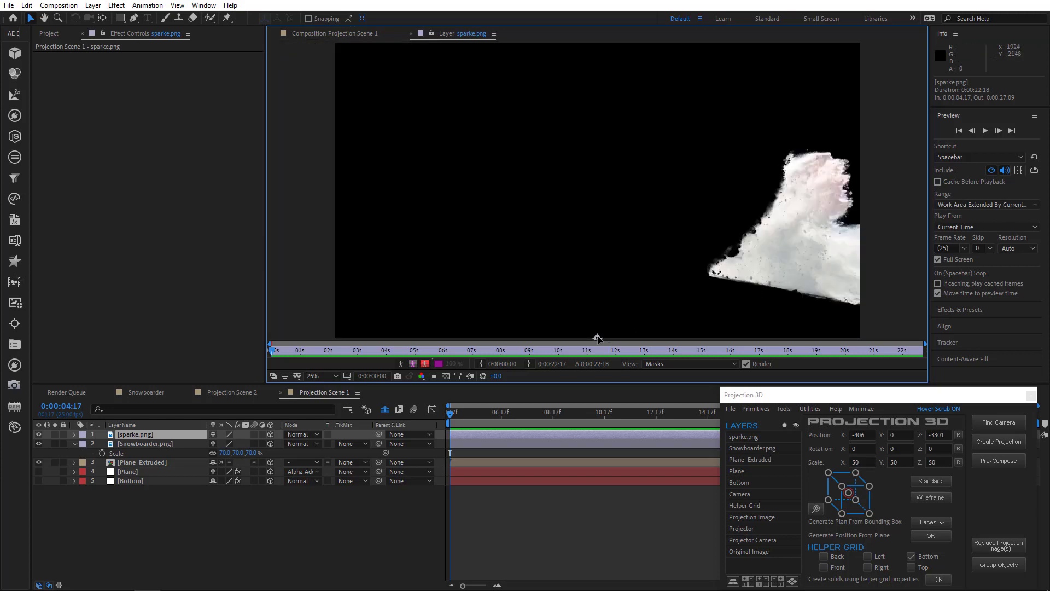
# - Move sparke.png's anchor onto the snow spray and position the layer over the spray
pyautogui.moveTo(597, 338); pyautogui.dragTo(706, 271)
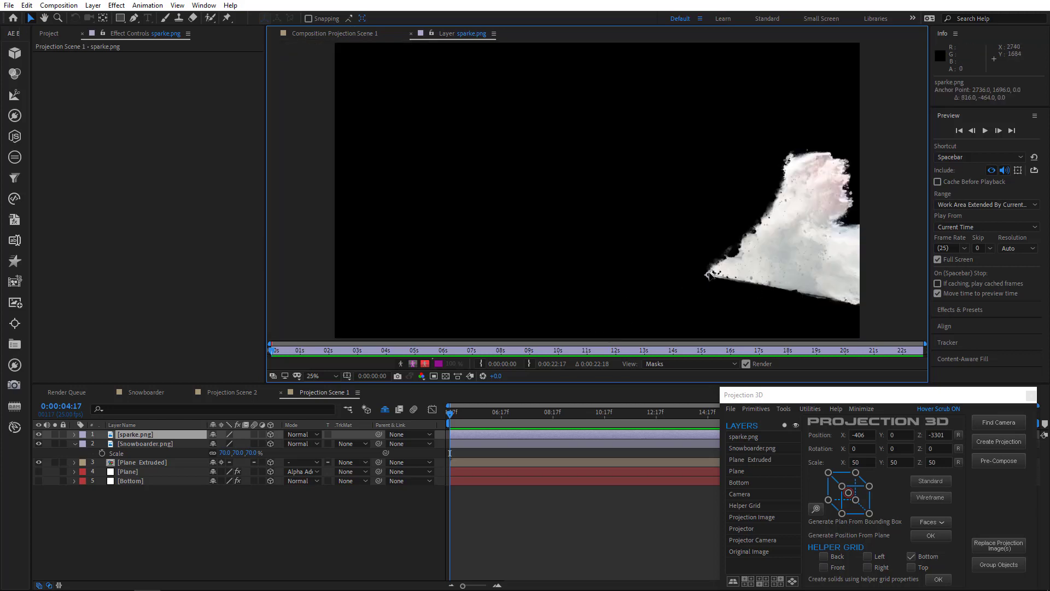
pyautogui.click(336, 34)
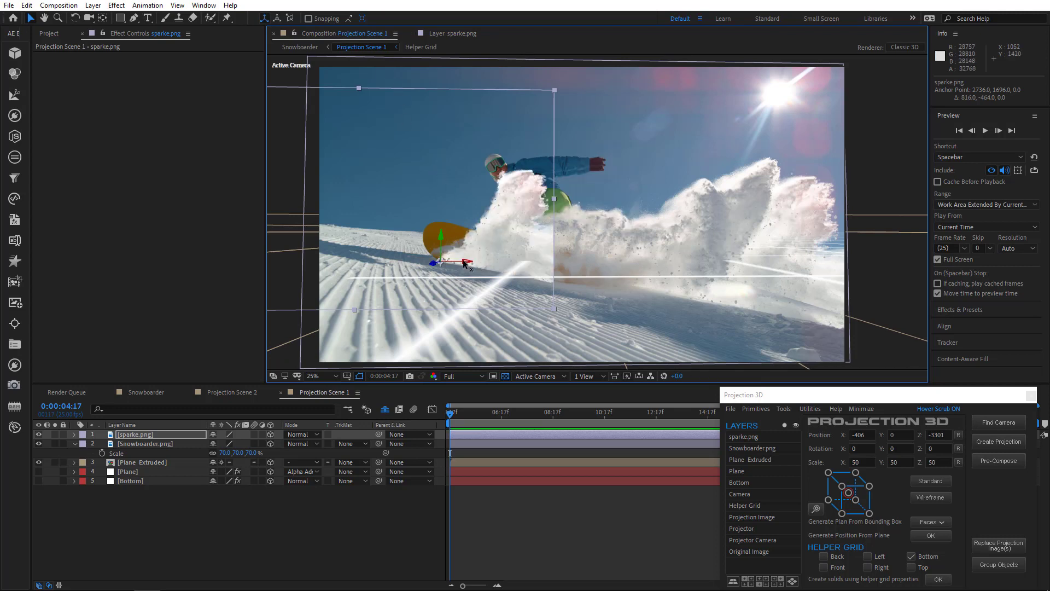
pyautogui.moveTo(464, 265); pyautogui.dragTo(650, 288)
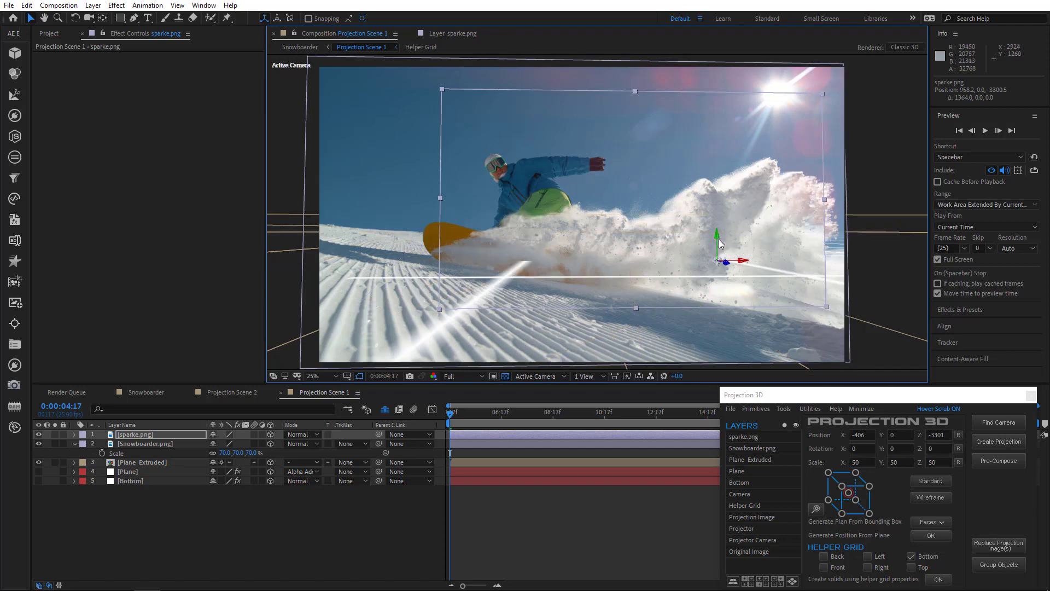
pyautogui.moveTo(718, 241); pyautogui.dragTo(709, 265)
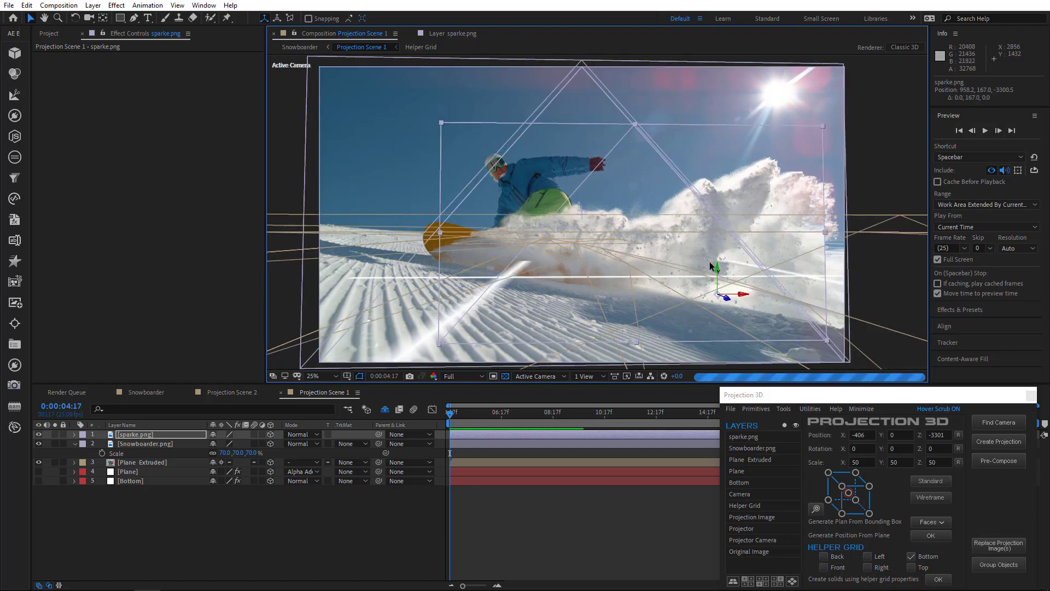
pyautogui.moveTo(744, 296); pyautogui.dragTo(723, 295)
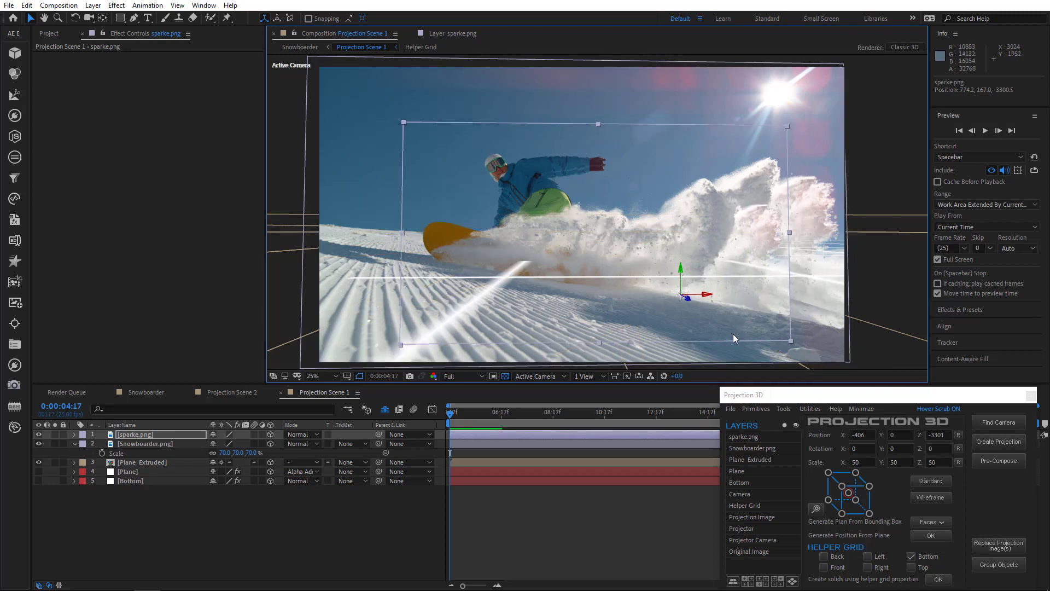
# - Scale the sparke.png layer to 120% and collapse the layer properties
pyautogui.click(132, 435)
pyautogui.press('s')
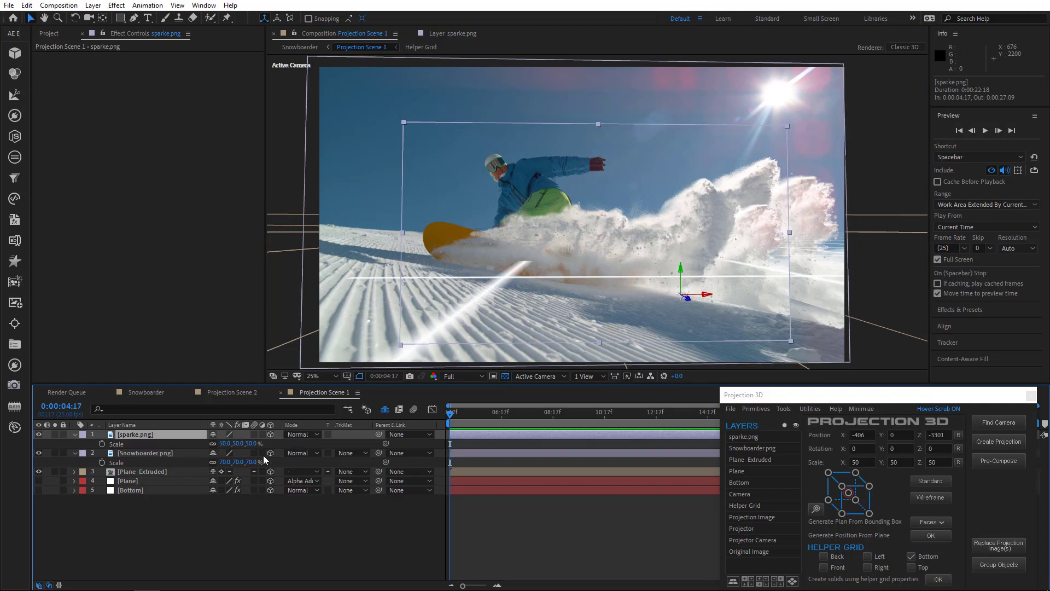
pyautogui.click(255, 443)
pyautogui.write('120')
pyautogui.click(267, 519)
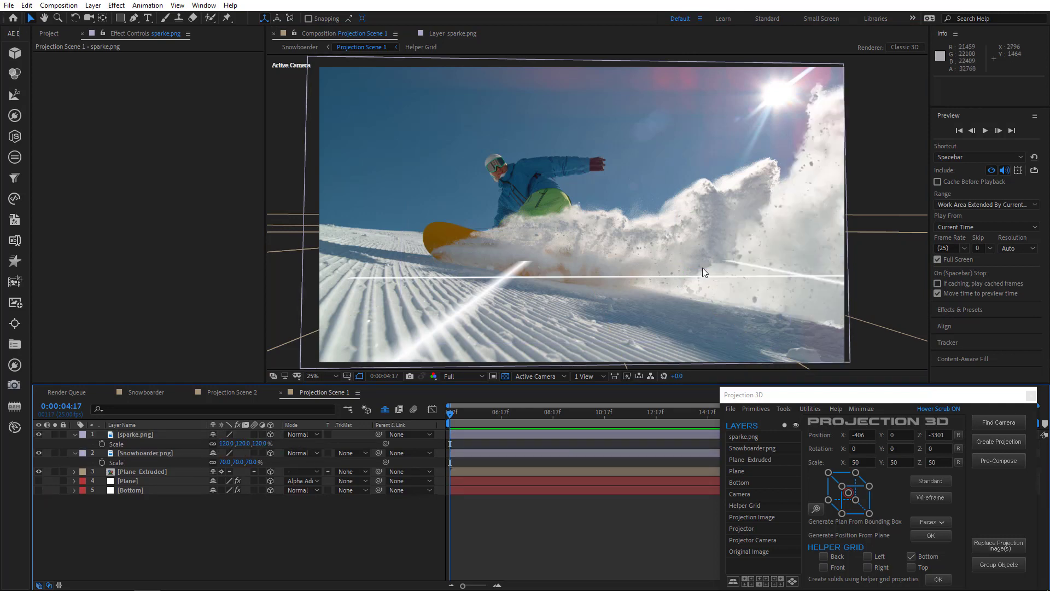
pyautogui.press('w')
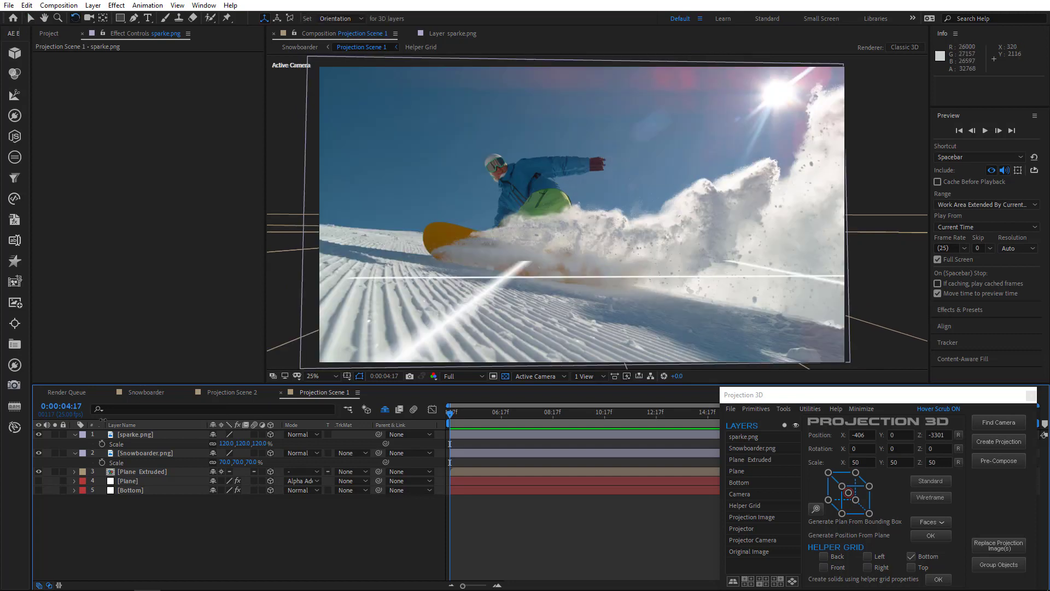
pyautogui.click(73, 434)
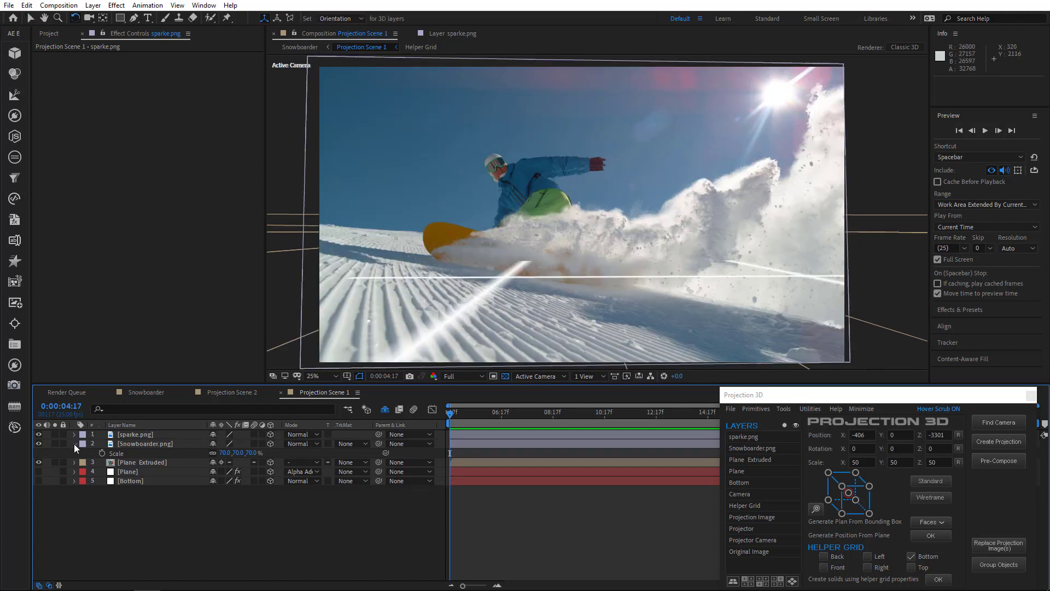
pyautogui.click(74, 443)
# - In the Snowboarder comp, reveal Anim Camera's Position and Point of Interest properties
pyautogui.click(299, 47)
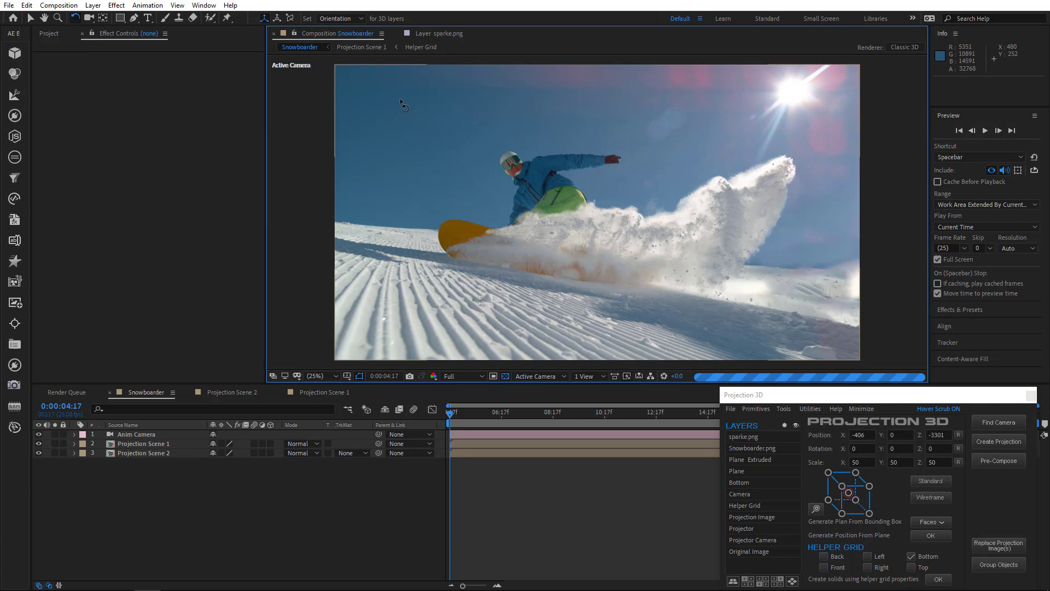
pyautogui.press('v')
pyautogui.click(131, 435)
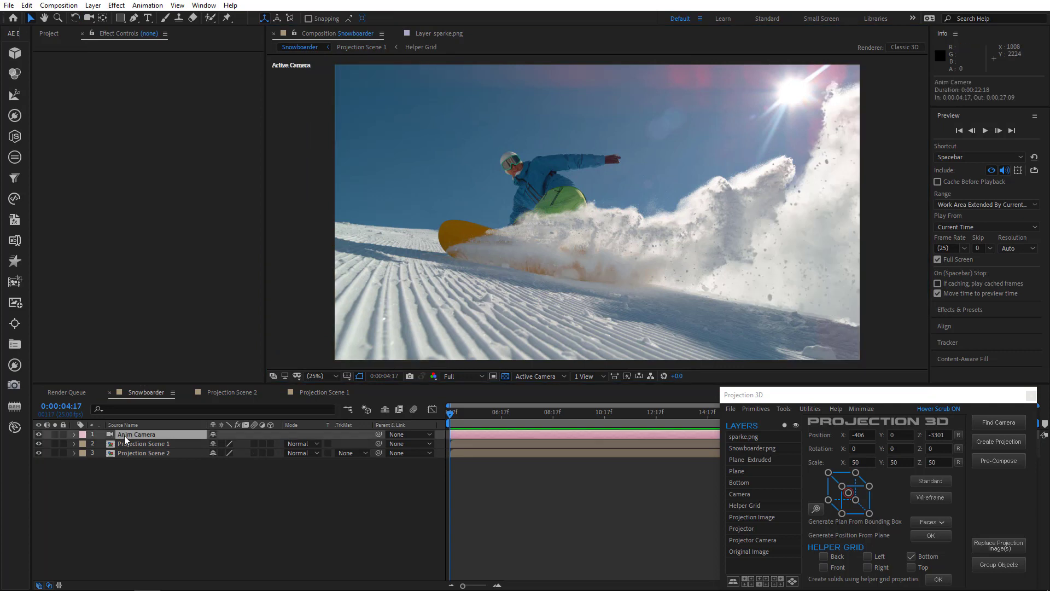
pyautogui.press('p')
pyautogui.hotkey('shift', 'a')
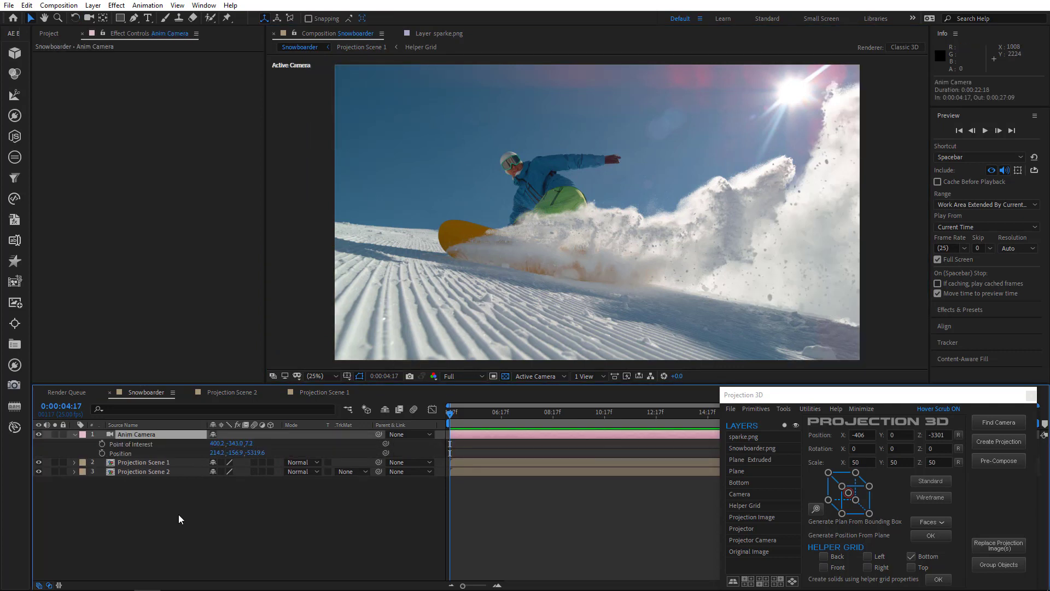
# - Change the composition's Start Timecode from 0:00:04:17 to 0:00:00:00
pyautogui.rightClick(181, 513)
pyautogui.click(236, 408)
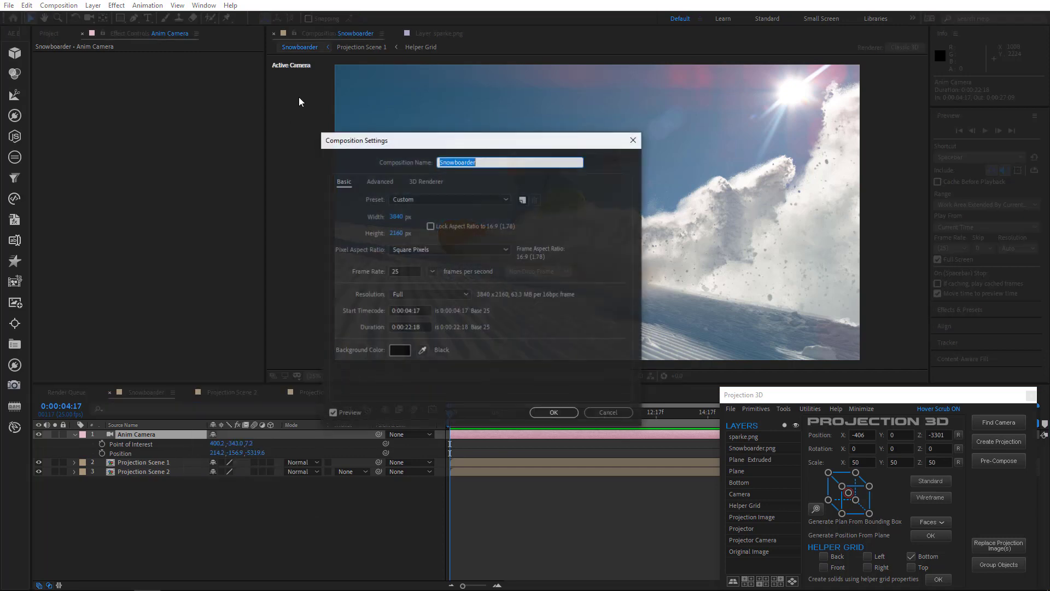
pyautogui.moveTo(423, 310); pyautogui.dragTo(414, 310)
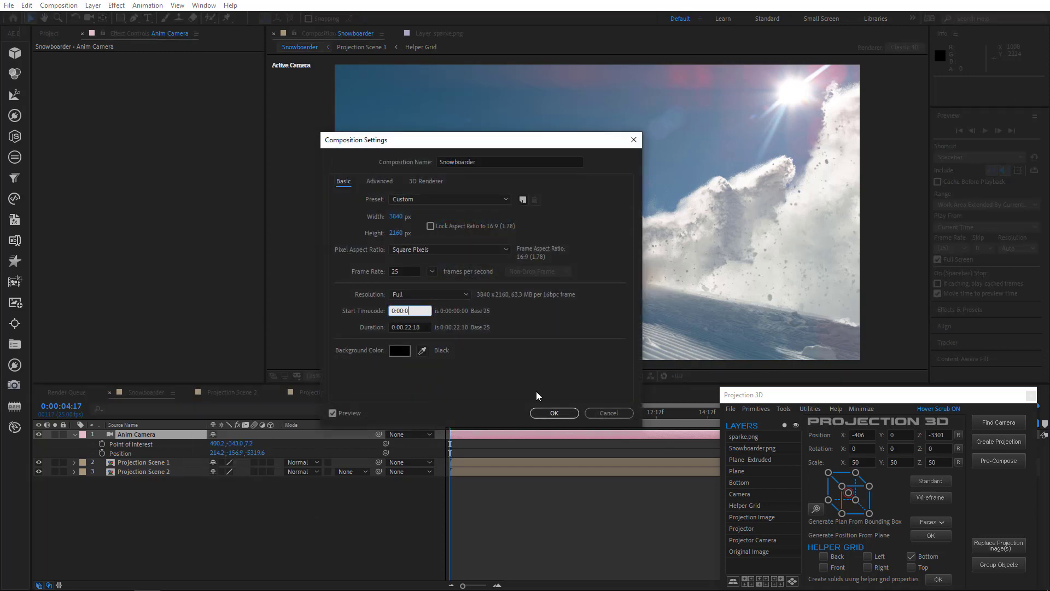
pyautogui.click(552, 412)
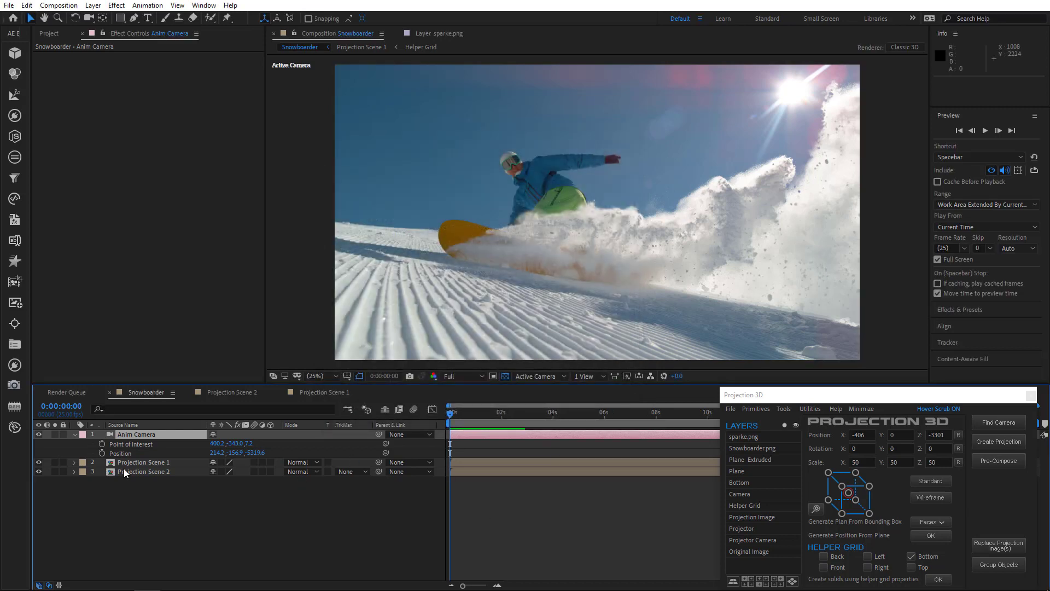
# - Keyframe Anim Camera's Position and Point of Interest at about 2:20 and end the work area at 0:00:02:21
pyautogui.moveTo(103, 444); pyautogui.dragTo(102, 453)
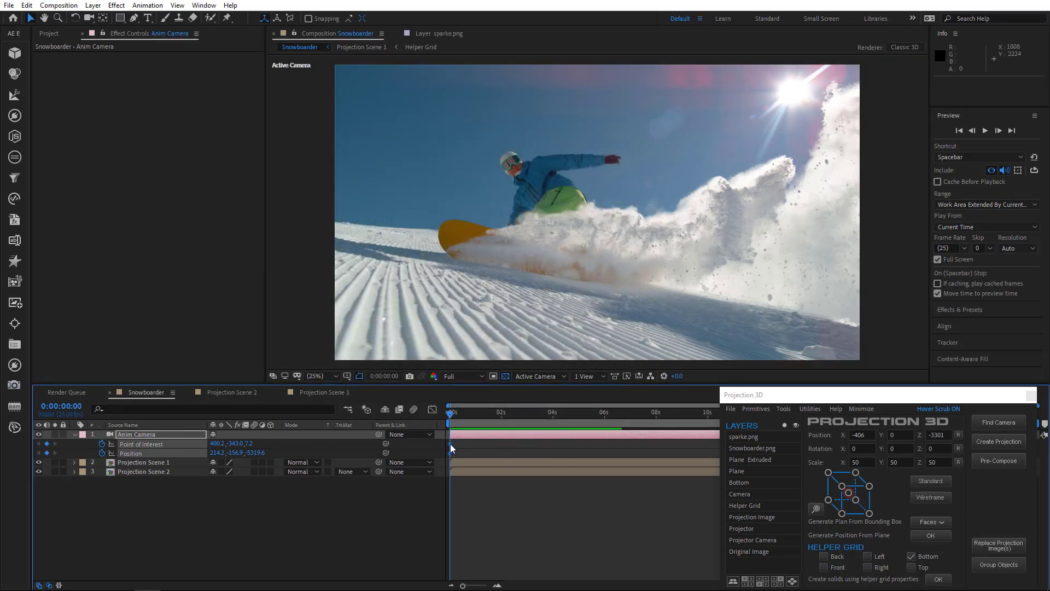
pyautogui.moveTo(451, 444); pyautogui.dragTo(521, 444)
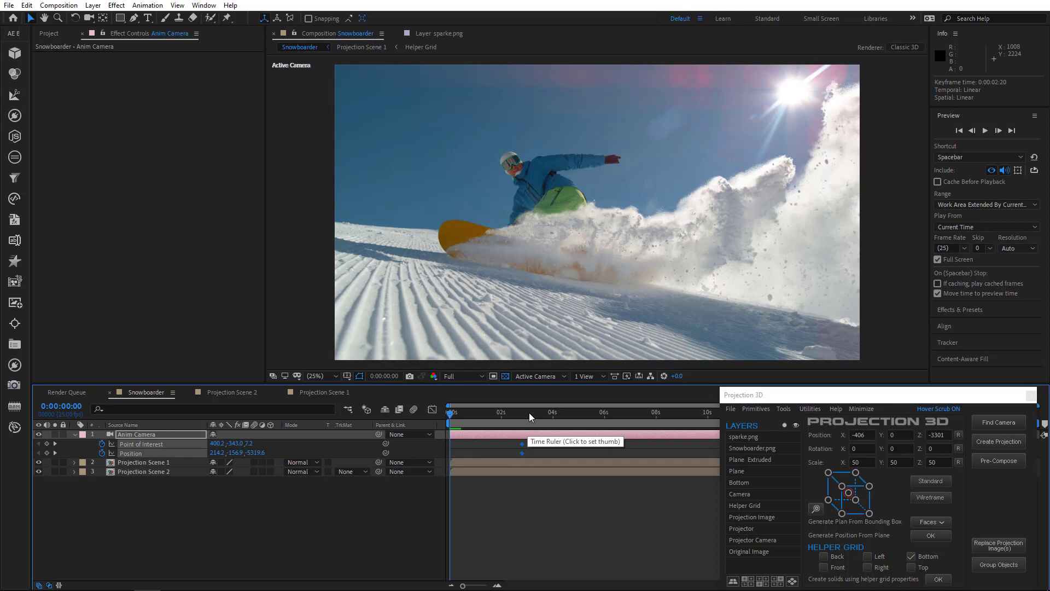
pyautogui.click(523, 416)
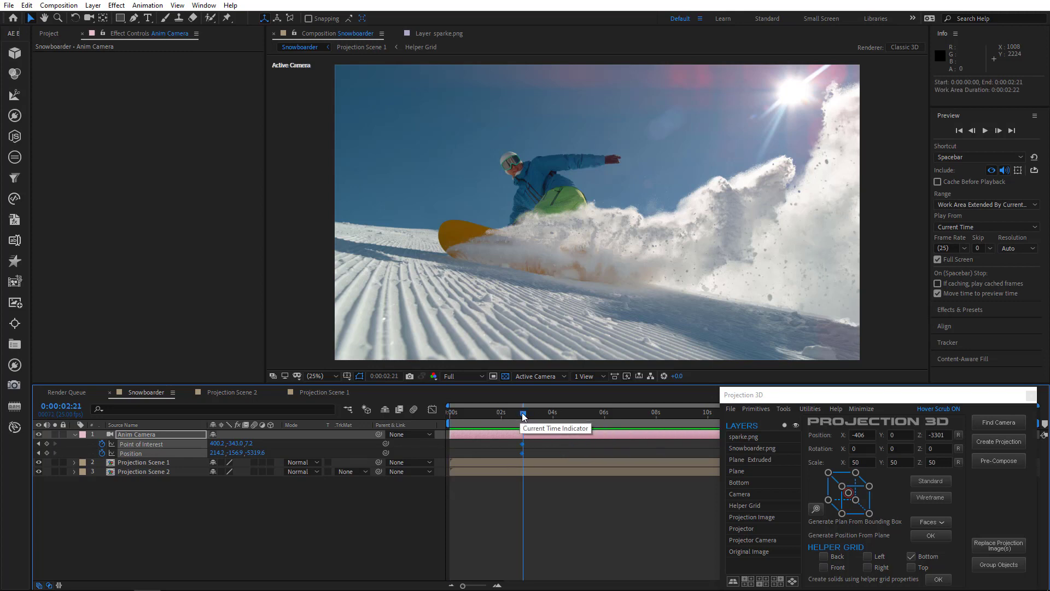
pyautogui.press('n')
pyautogui.press('Home')
# - At frame 0, use Quarter resolution and move the camera into a close-up of the snowboarder
pyautogui.click(89, 18)
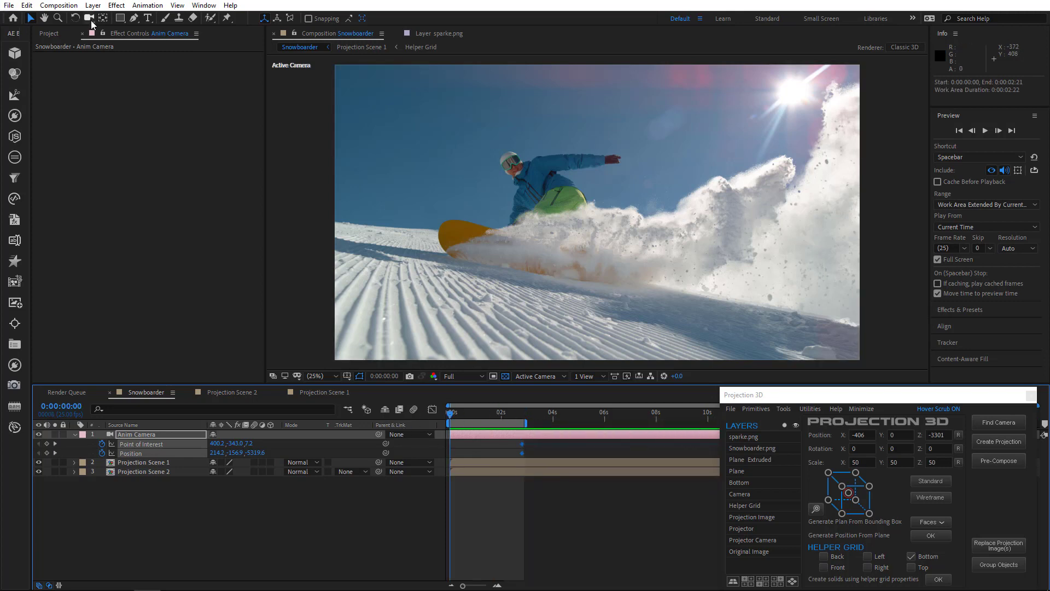
pyautogui.click(462, 376)
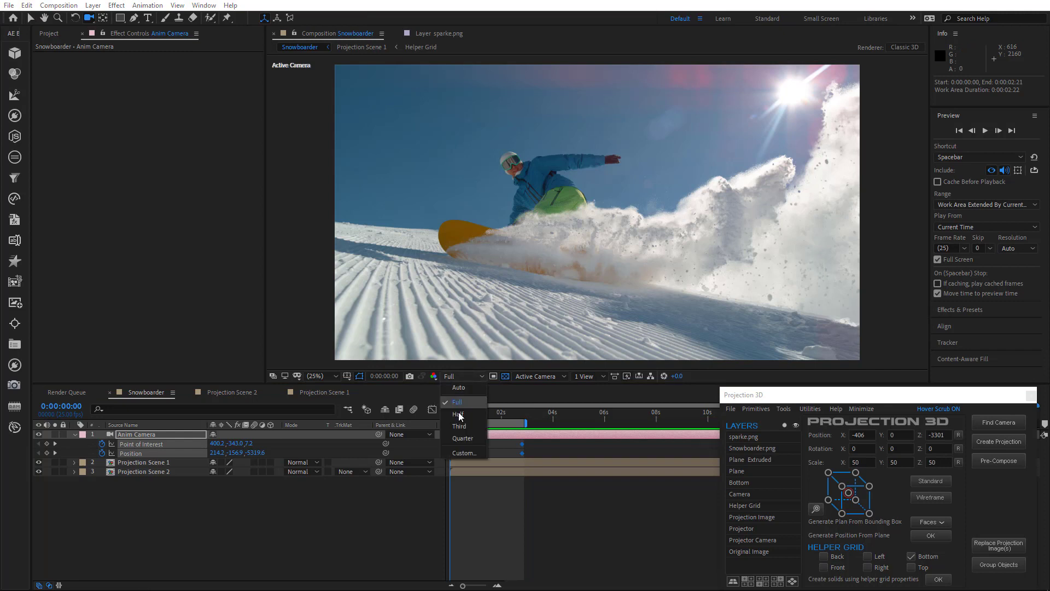
pyautogui.click(460, 439)
pyautogui.scroll(8, 598, 293)
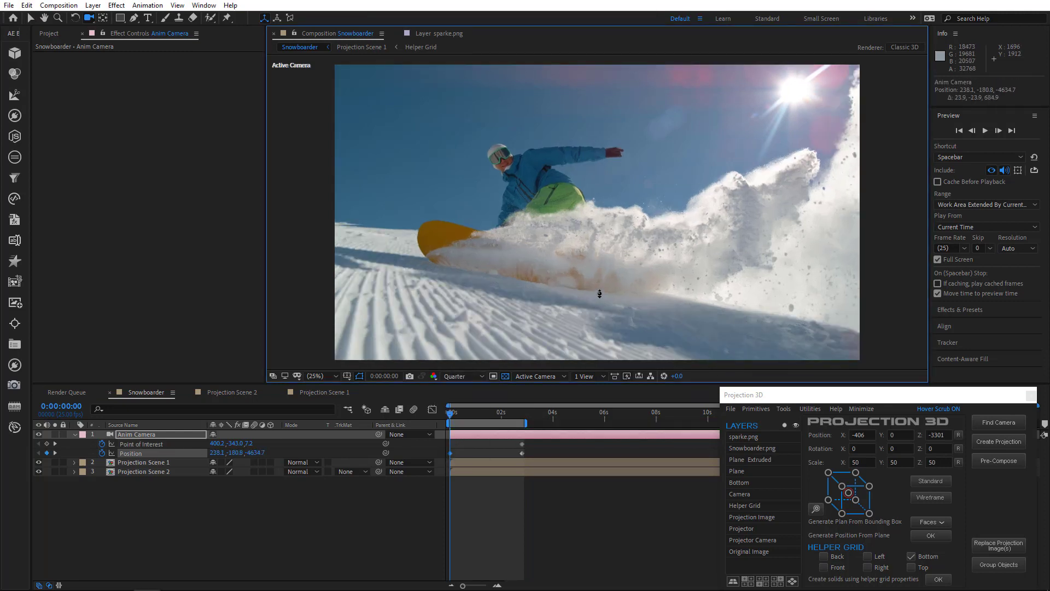
pyautogui.moveTo(637, 282); pyautogui.dragTo(633, 279, button='middle')
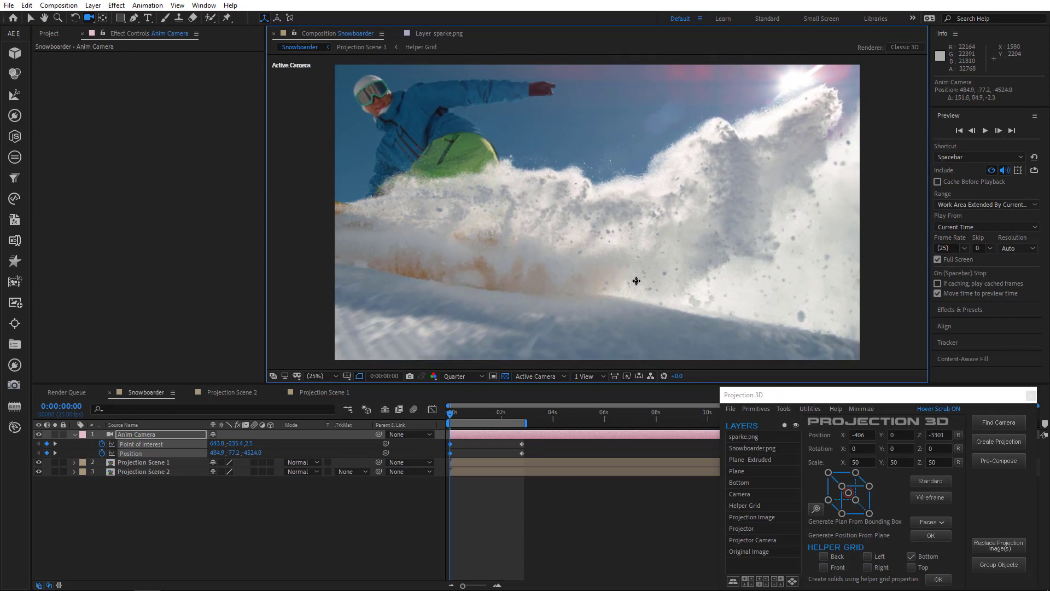
pyautogui.moveTo(455, 417); pyautogui.dragTo(411, 438)
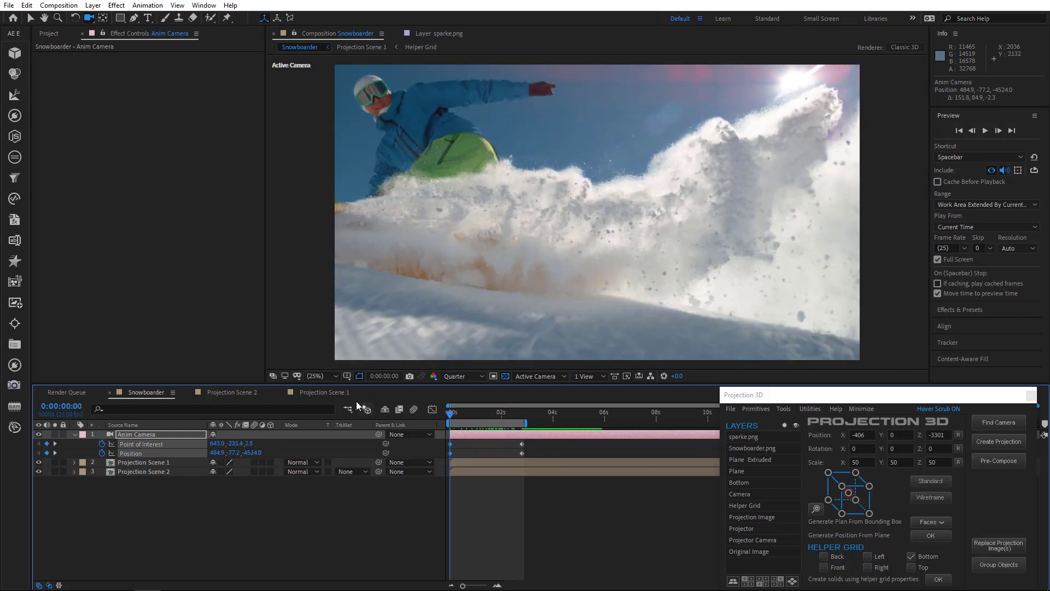
# - Open Projection Scene 1 and view it through the Projector Camera
pyautogui.click(327, 394)
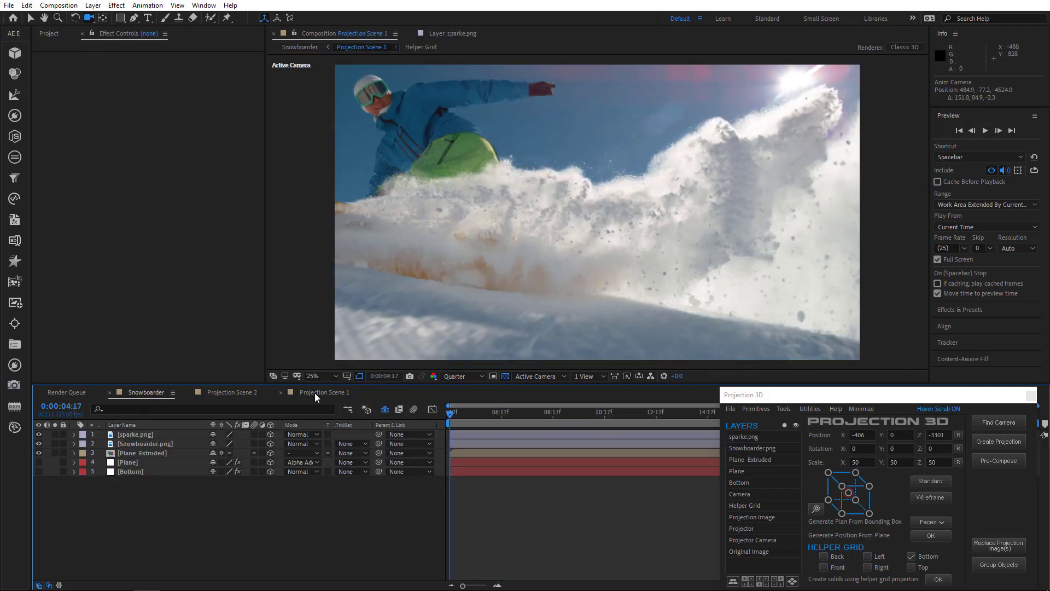
pyautogui.click(533, 373)
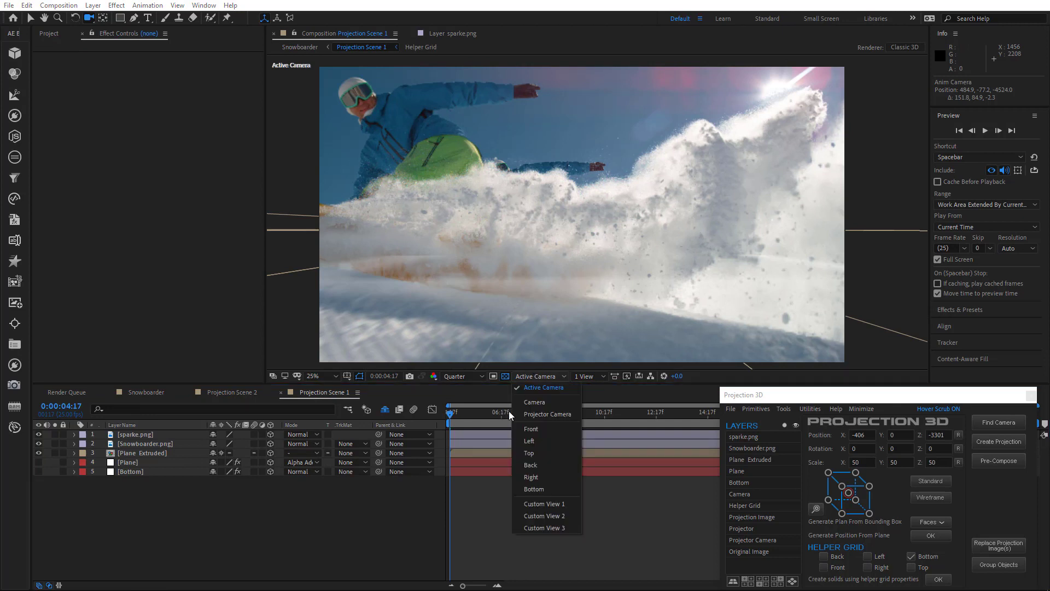
pyautogui.click(542, 412)
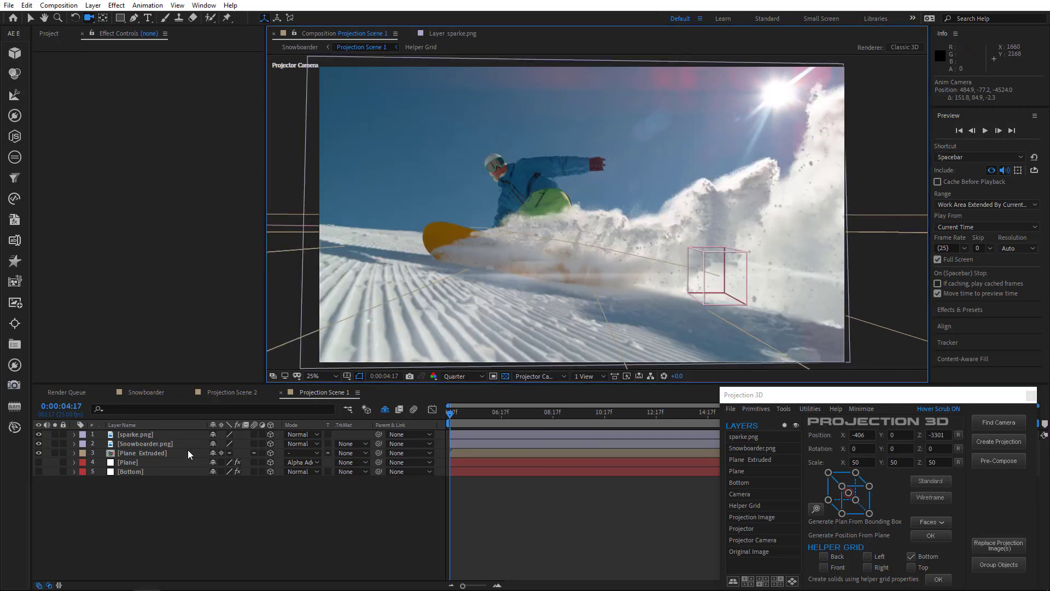
# - Drag the Bottom layer's Generate Position 2 point down the slope to 751.2, 986.5
pyautogui.click(130, 471)
pyautogui.click(88, 75)
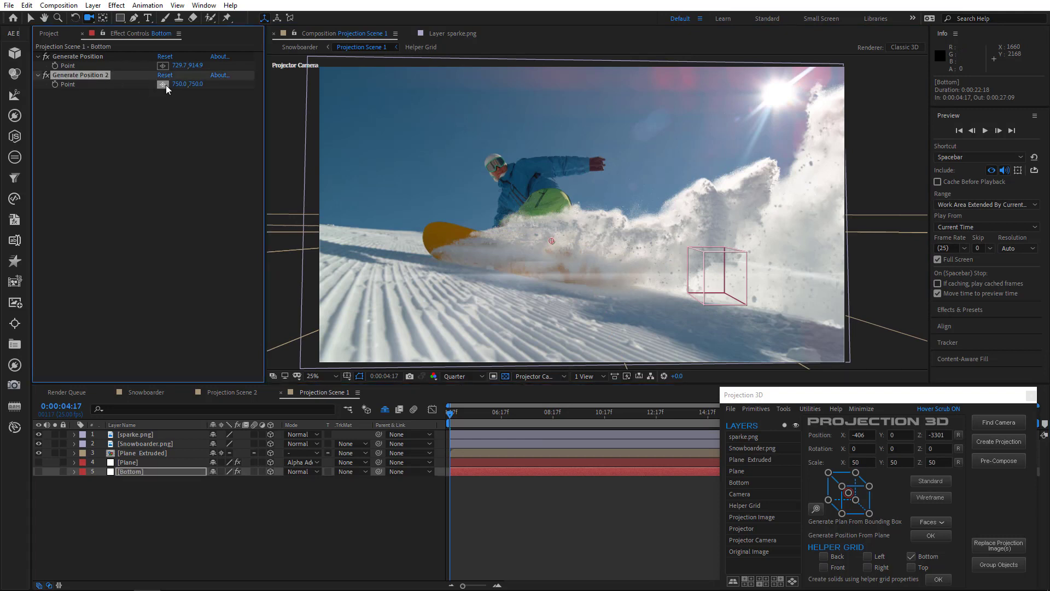
pyautogui.moveTo(413, 305); pyautogui.dragTo(436, 336)
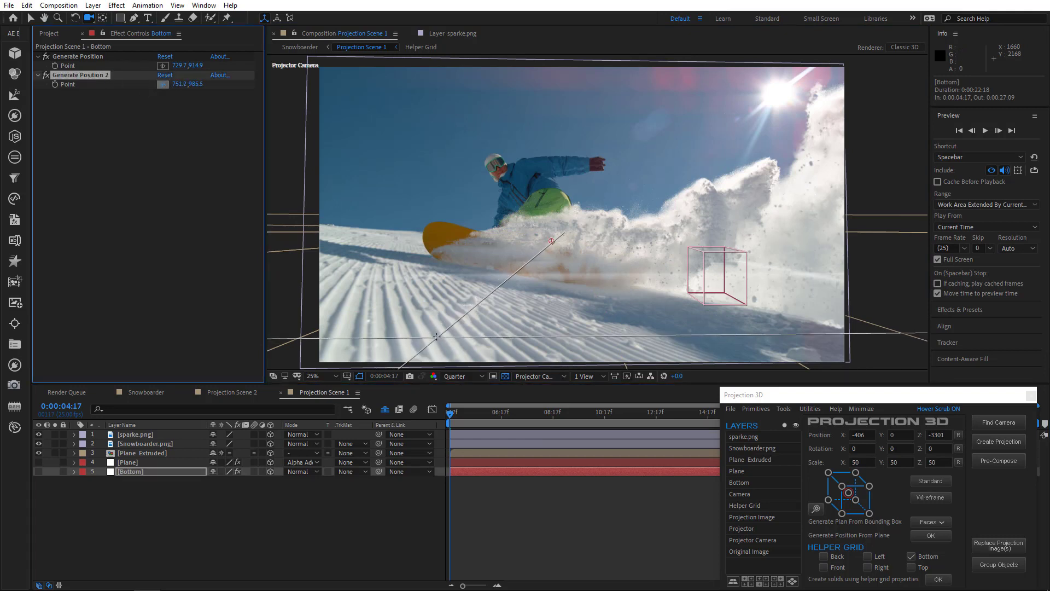
pyautogui.click(729, 409)
# - Import Flag.png as a new layer and inspect its pole bases in the Layer viewer
pyautogui.click(751, 415)
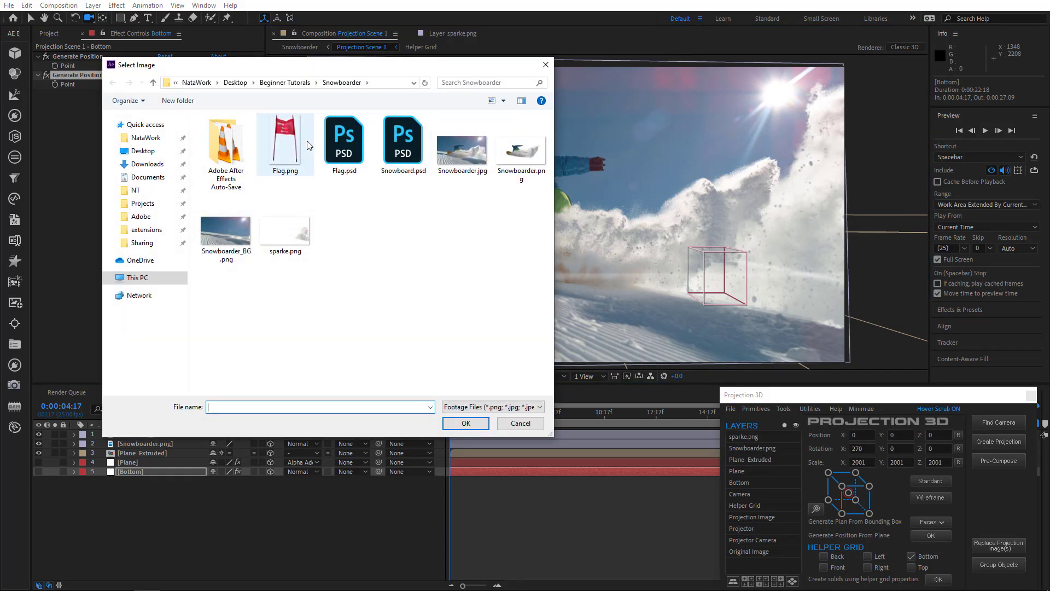
pyautogui.doubleClick(294, 149)
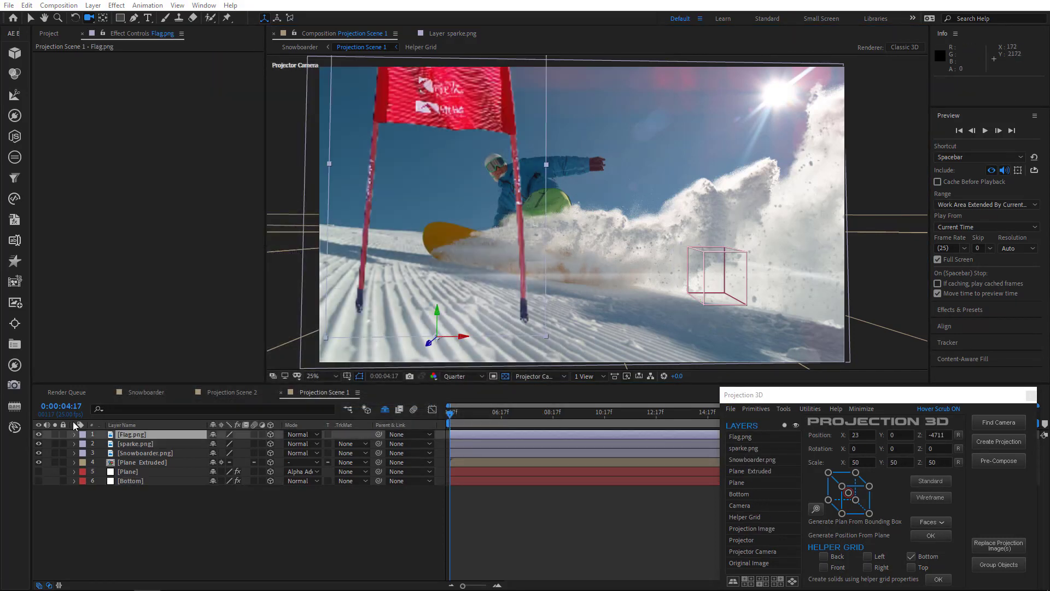
pyautogui.doubleClick(131, 436)
pyautogui.press('.')
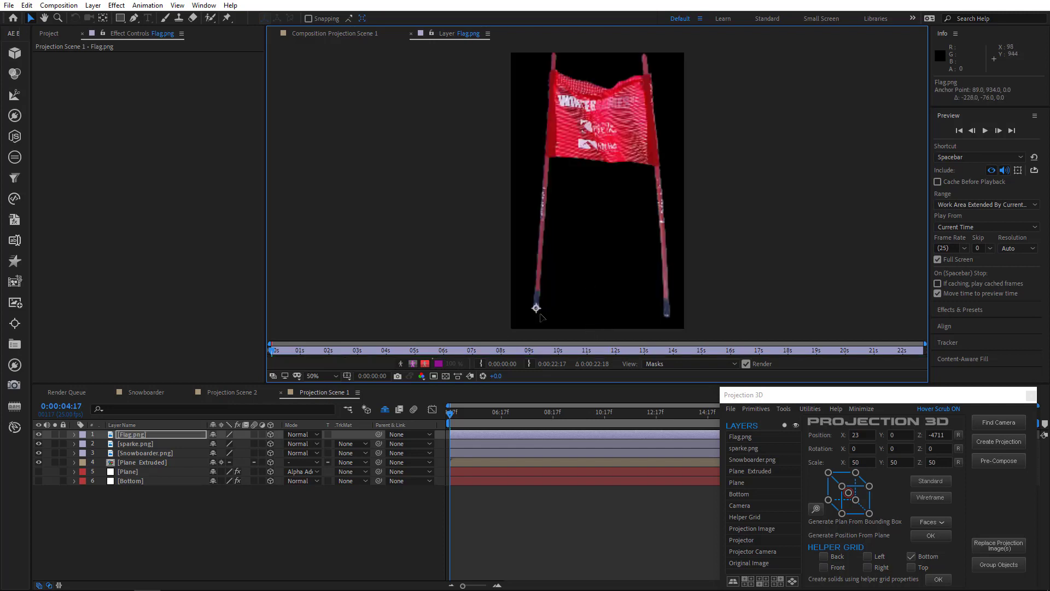
pyautogui.press('.')
pyautogui.moveTo(543, 313); pyautogui.dragTo(556, 201)
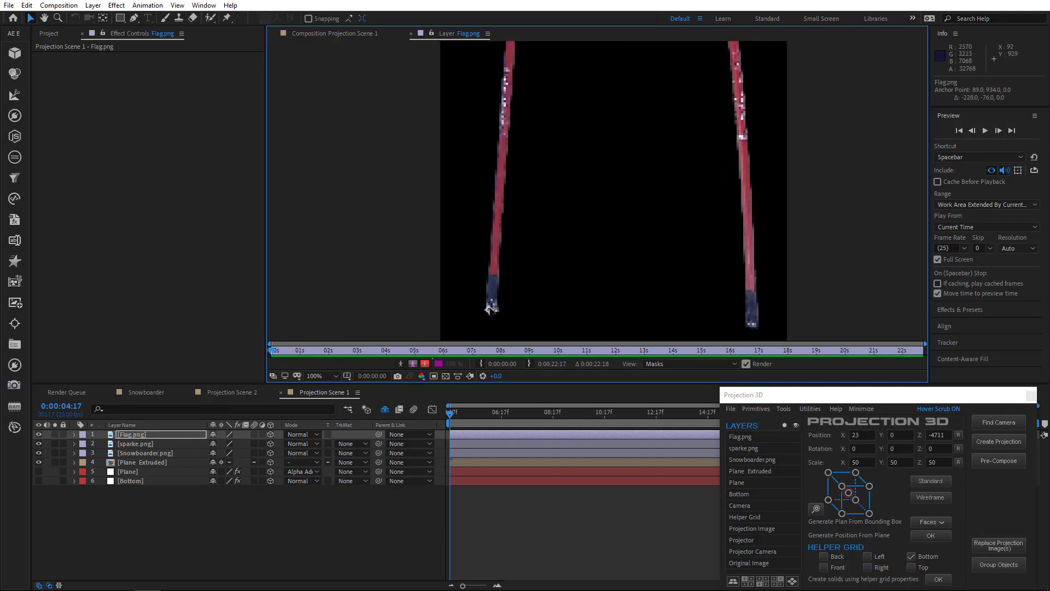
pyautogui.click(343, 34)
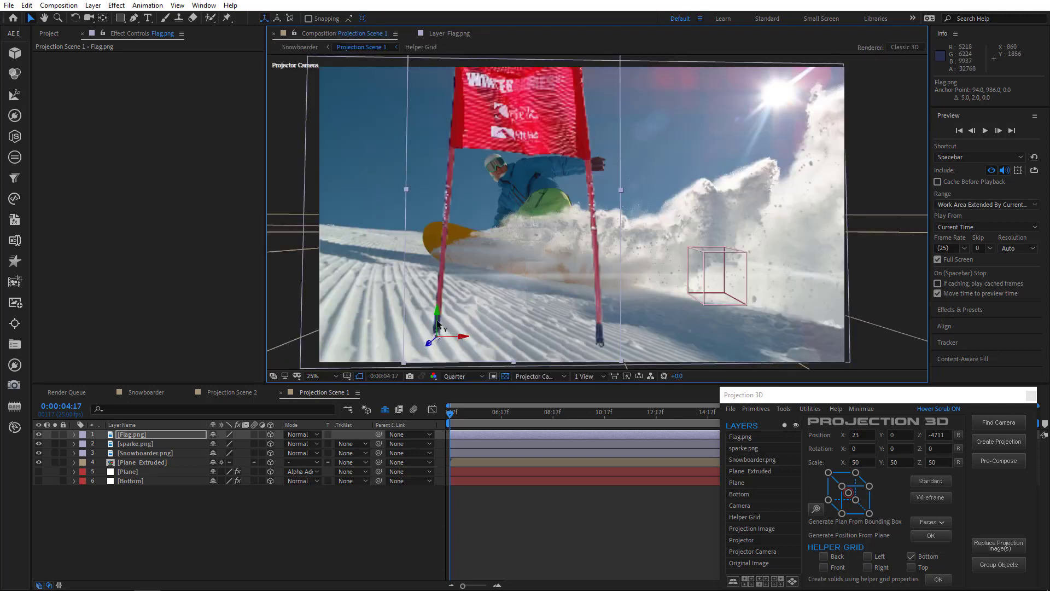
# - Position the red flag on the snow left of the snowboarder along its Z, X and Y axes
pyautogui.moveTo(437, 326); pyautogui.dragTo(491, 277)
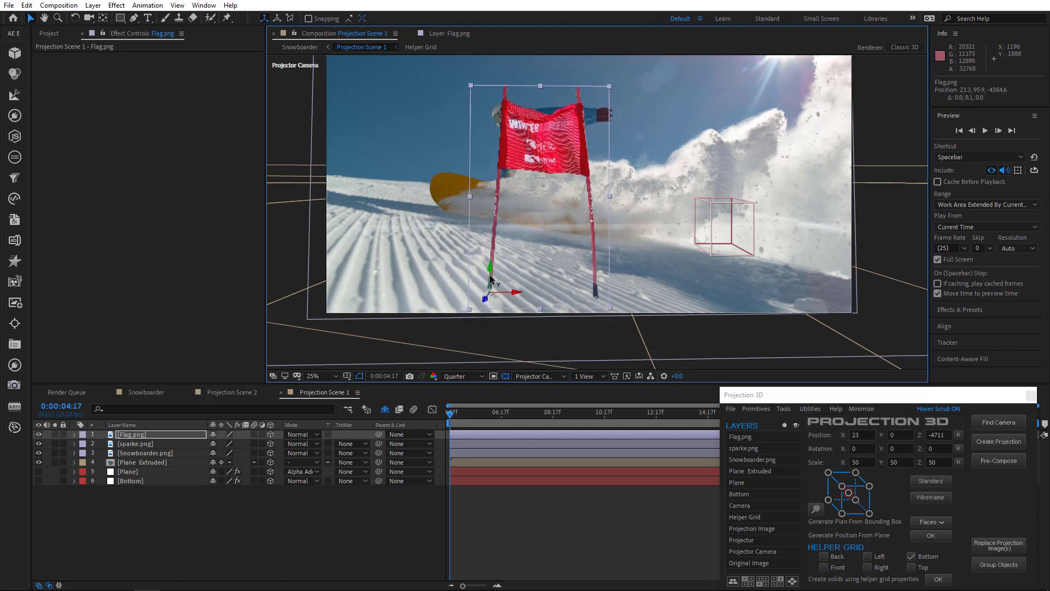
pyautogui.scroll(2, 489, 279)
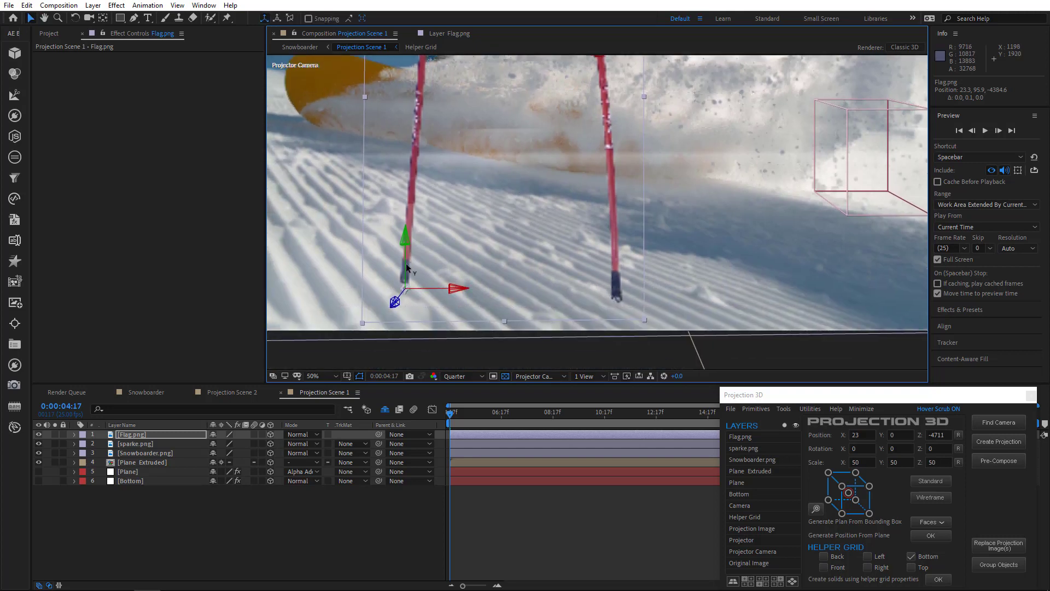
pyautogui.scroll(-2, 453, 291)
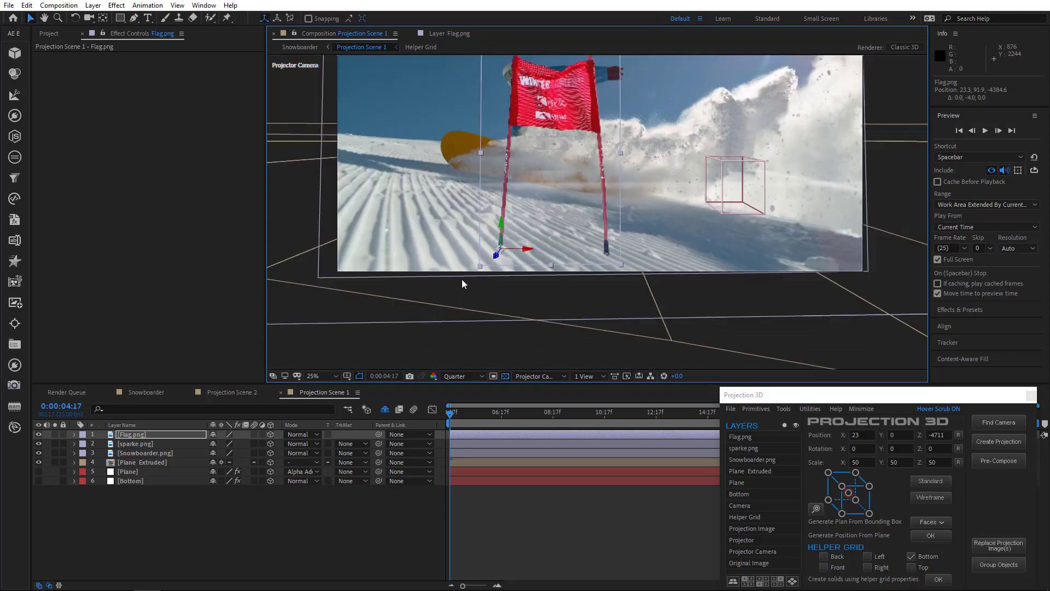
pyautogui.moveTo(525, 255); pyautogui.dragTo(510, 251)
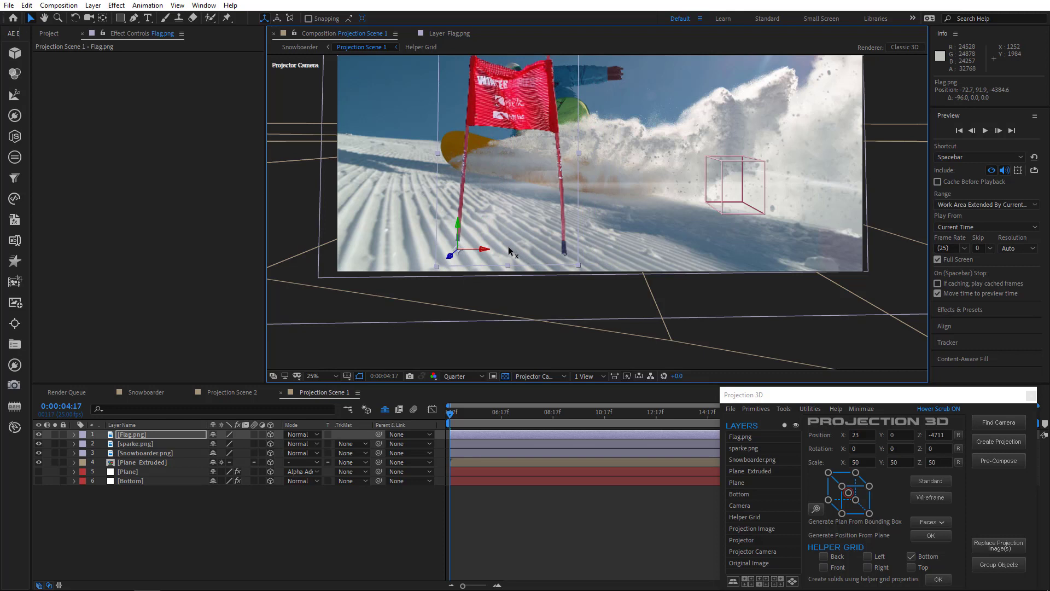
pyautogui.moveTo(460, 225)
pyautogui.mouseDown()
pyautogui.moveTo(467, 232)
pyautogui.moveTo(456, 224)
pyautogui.mouseUp()
pyautogui.click(315, 502)
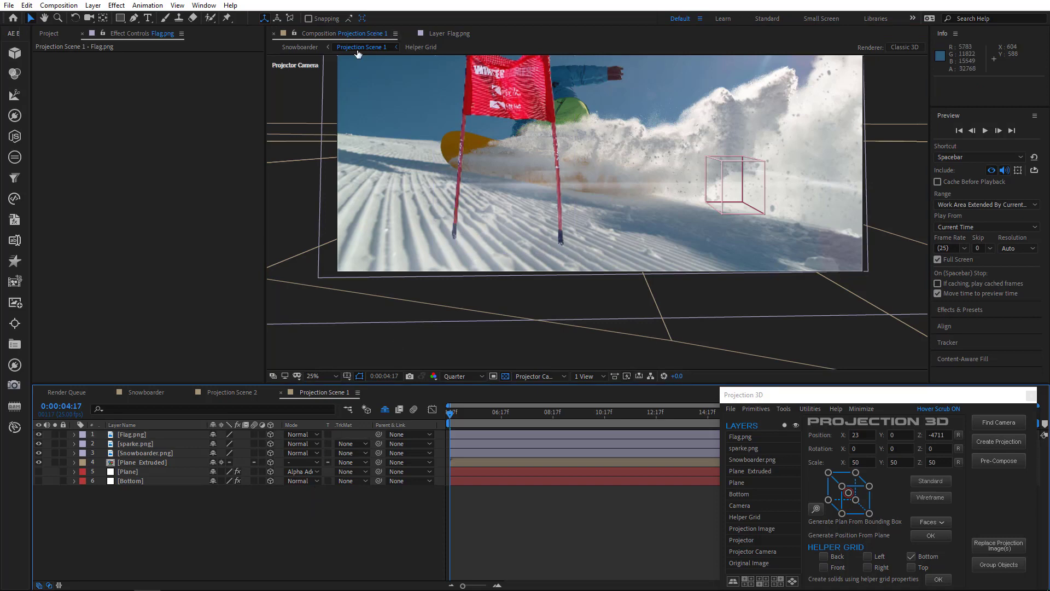
# - Scrub the Snowboarder comp to 0:00:01:02 and play the camera animation to check the flag
pyautogui.click(302, 47)
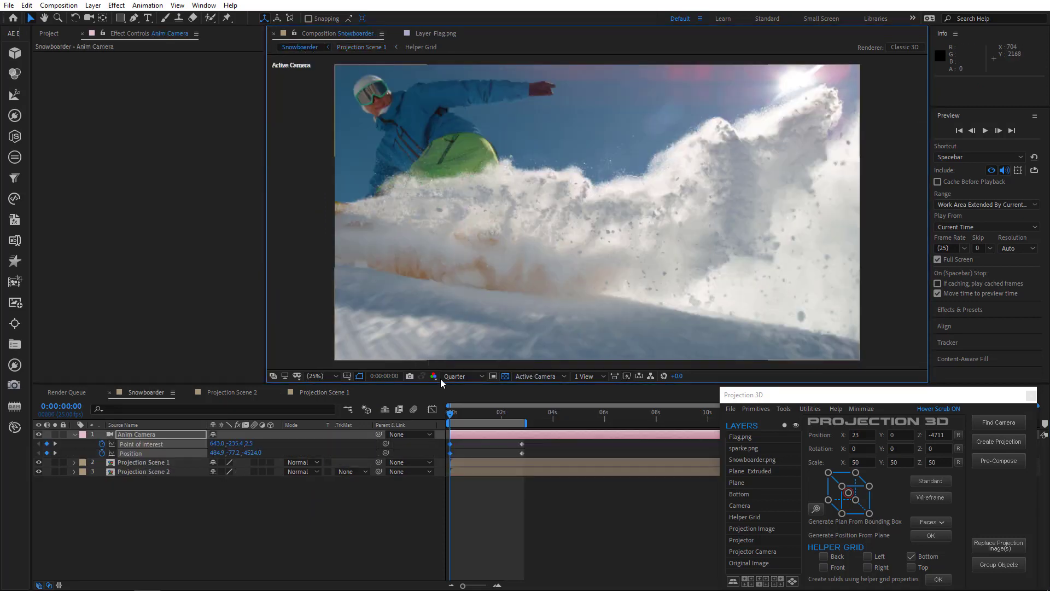
pyautogui.moveTo(450, 414); pyautogui.dragTo(479, 417)
pyautogui.press('space')
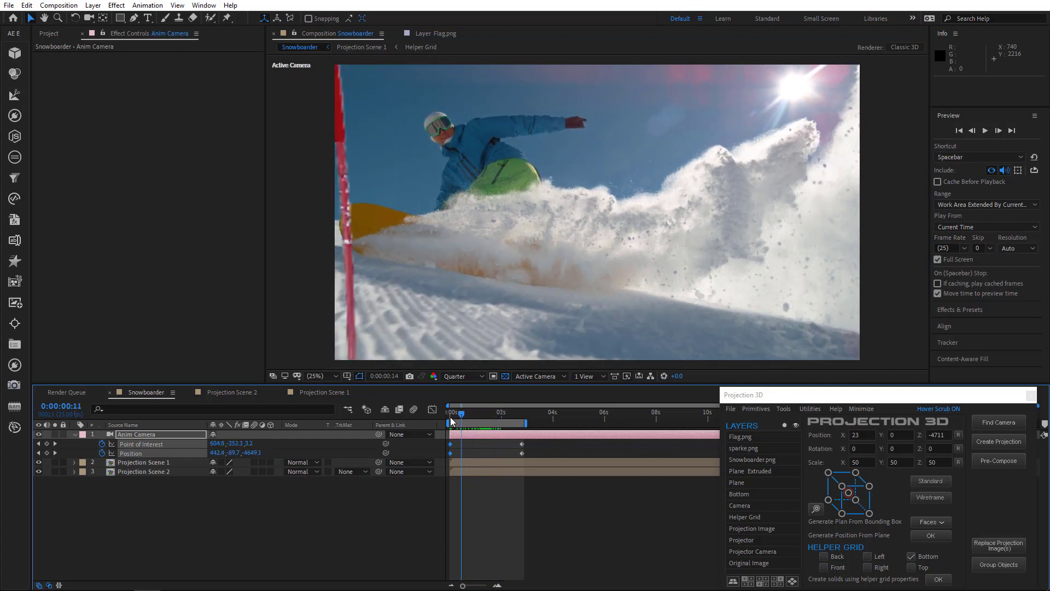
# - Scale Flag.png up to about 81% and nudge it into place in Projection Scene 1
pyautogui.click(357, 46)
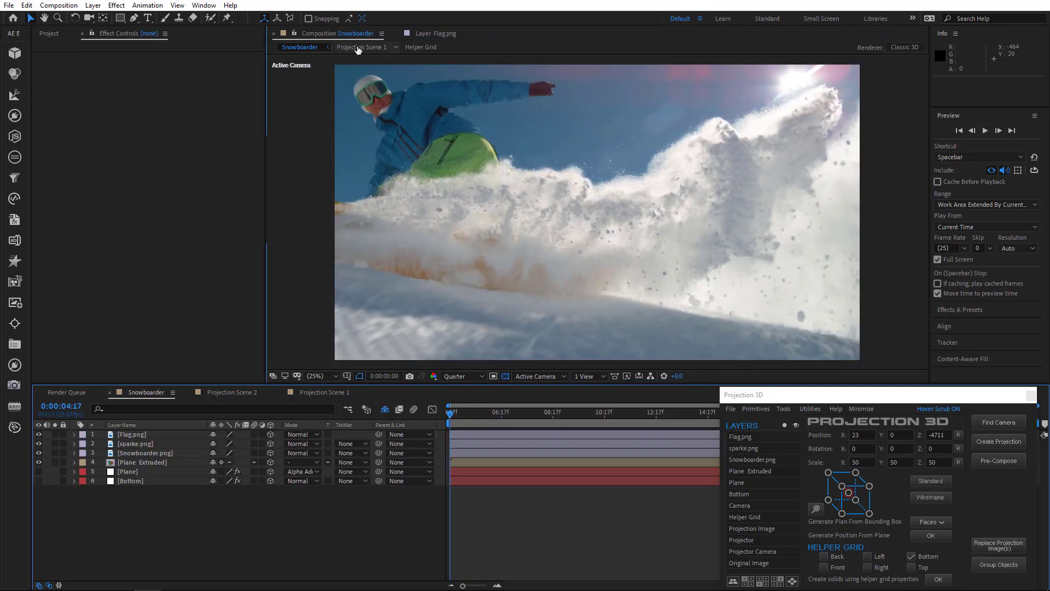
pyautogui.click(131, 435)
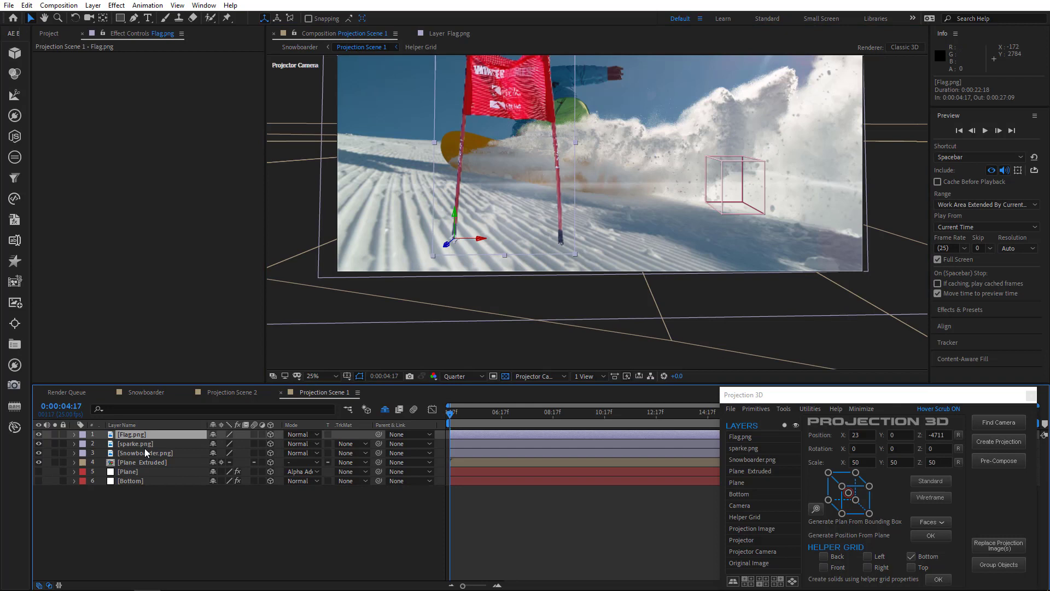
pyautogui.press('s')
pyautogui.moveTo(224, 443); pyautogui.dragTo(239, 444)
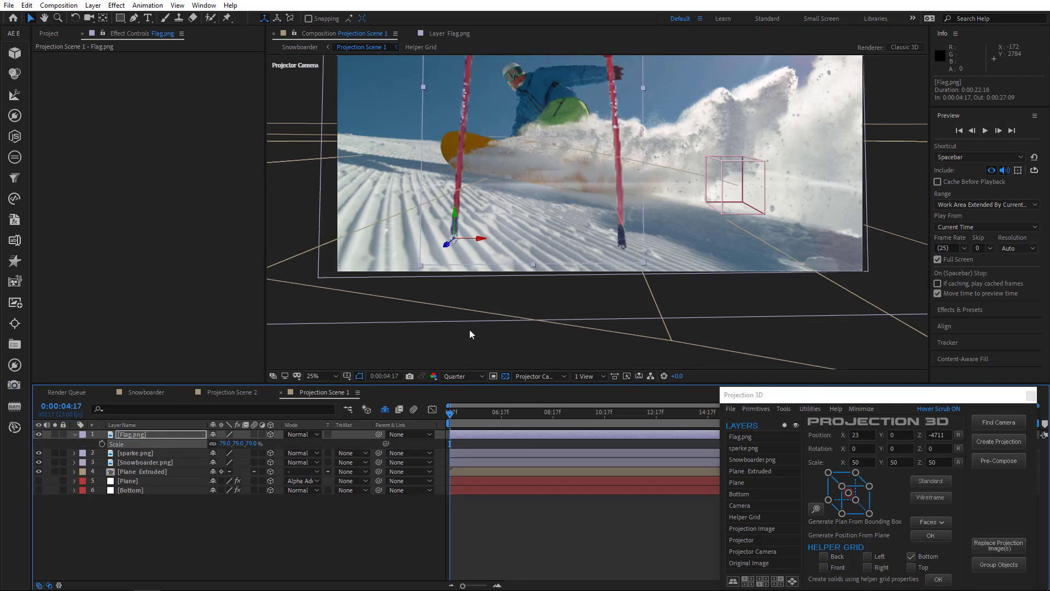
pyautogui.press('h')
pyautogui.moveTo(491, 273); pyautogui.dragTo(440, 364)
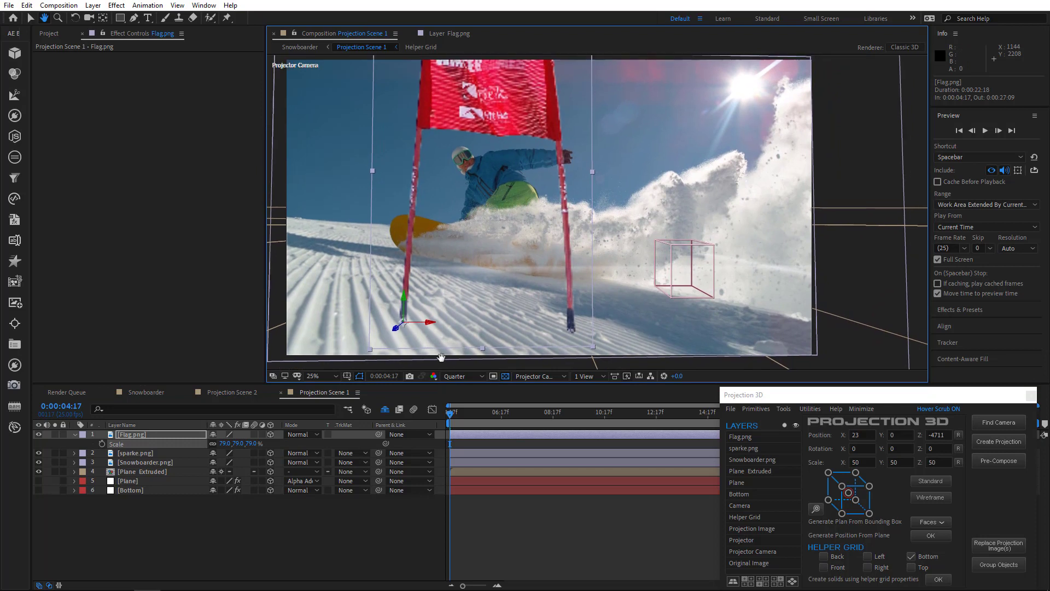
pyautogui.press('v')
pyautogui.moveTo(434, 325); pyautogui.dragTo(421, 298)
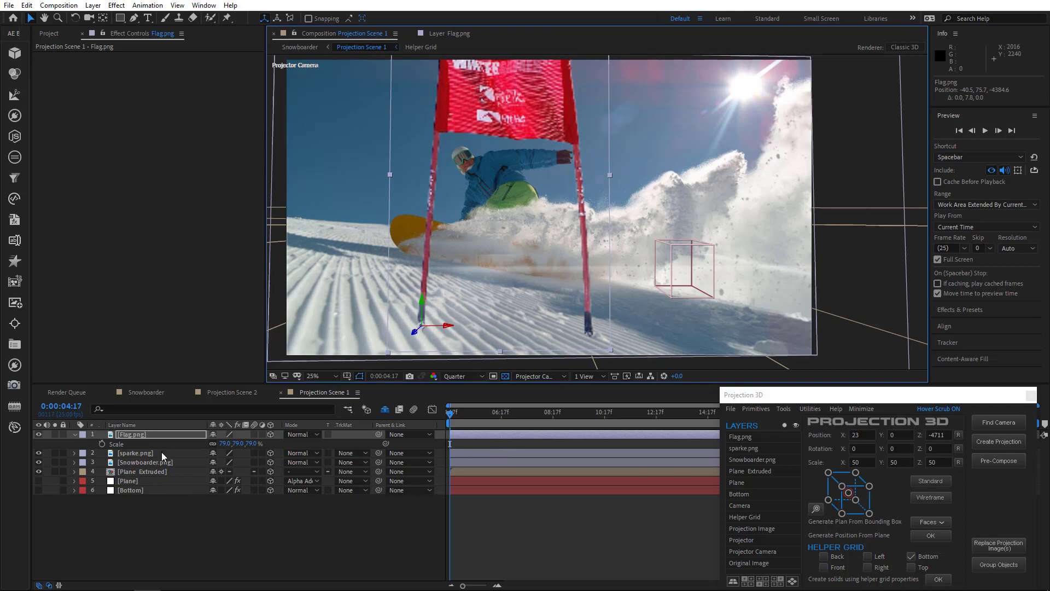
# - Set the flag's orientation to 1.1°, 344.4°, 6.0° and enter a larger scale of 90
pyautogui.click(184, 436)
pyautogui.hotkey('shift', 'r')
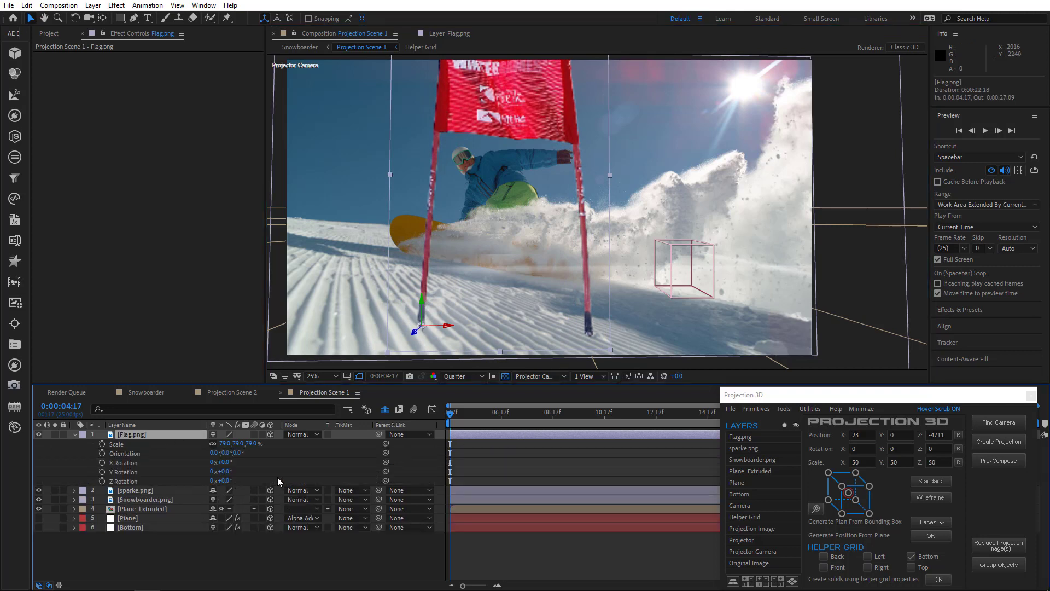
pyautogui.moveTo(241, 452)
pyautogui.mouseDown()
pyautogui.moveTo(256, 453)
pyautogui.moveTo(240, 452)
pyautogui.mouseUp()
pyautogui.click(238, 452)
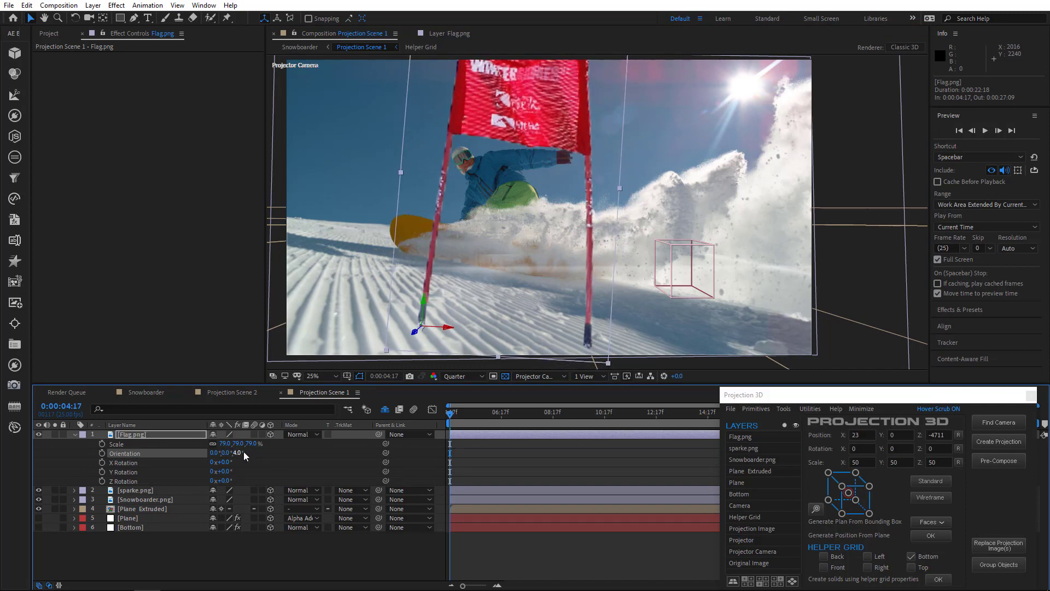
pyautogui.click(75, 18)
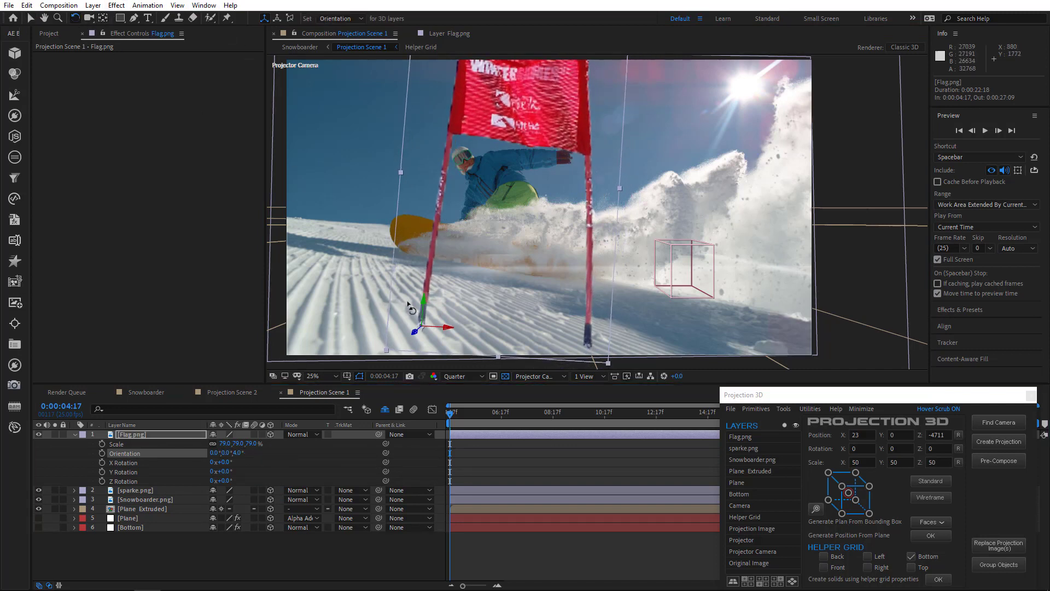
pyautogui.moveTo(421, 312); pyautogui.dragTo(385, 316)
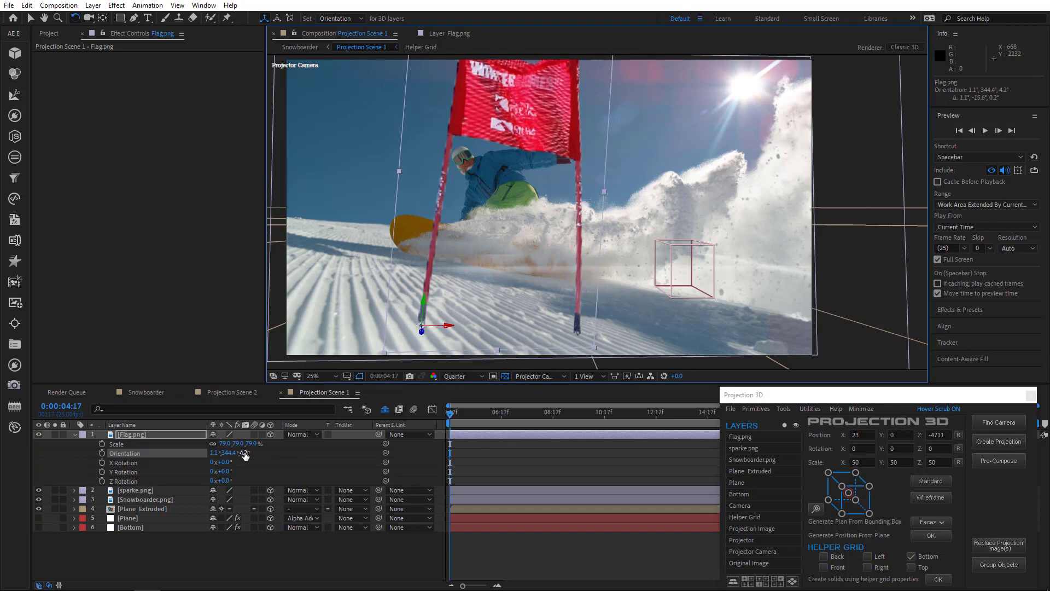
pyautogui.moveTo(243, 452); pyautogui.dragTo(245, 452)
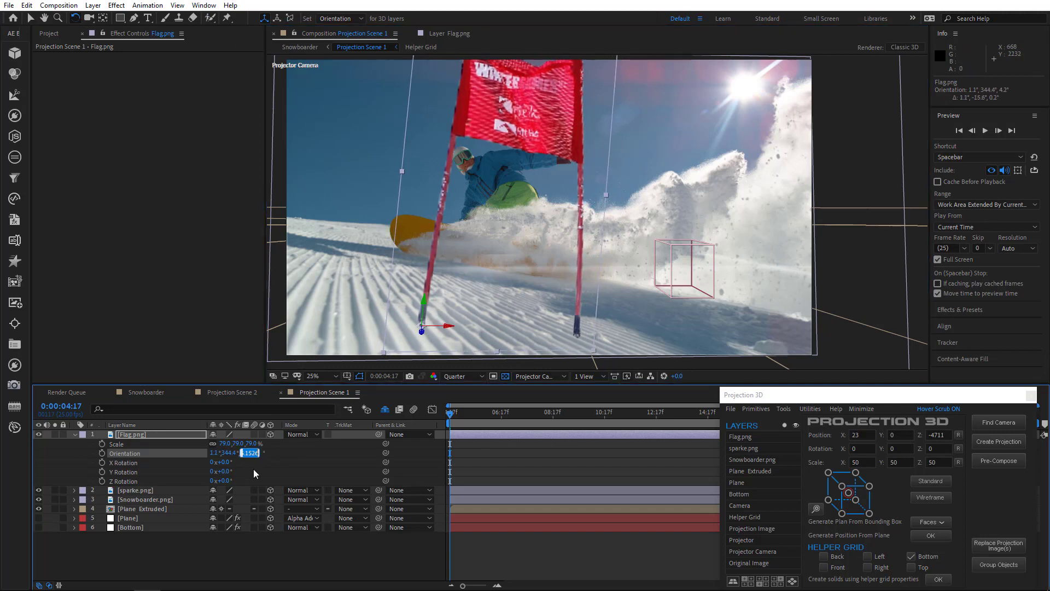
pyautogui.write('6')
pyautogui.click(239, 544)
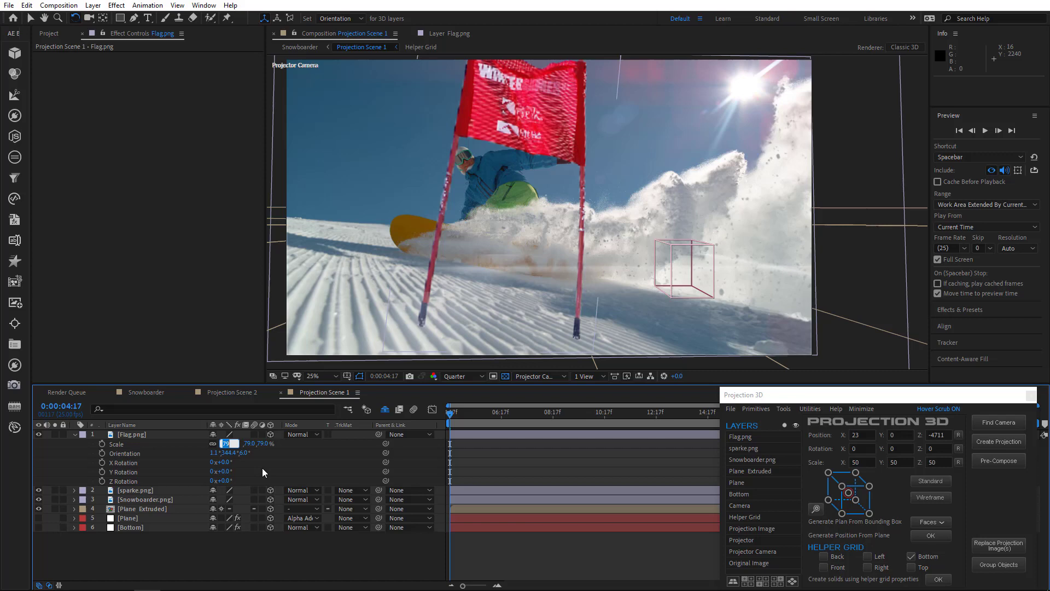
pyautogui.write('90')
pyautogui.press('Return')
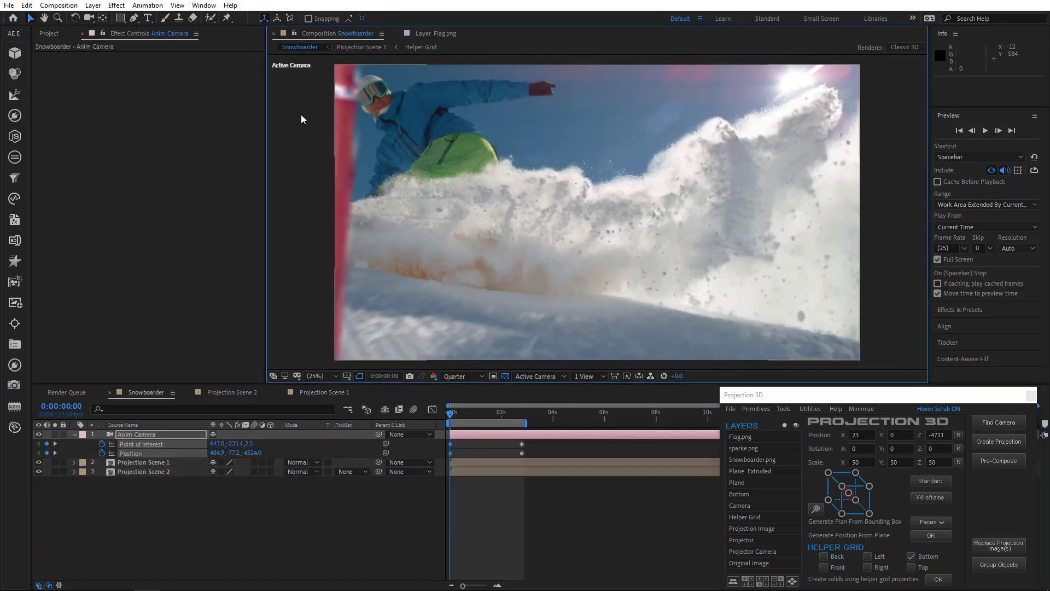
# - Pan Anim Camera slightly sideways with the Unified Camera tool and preview the Snowboarder shot
pyautogui.click(89, 19)
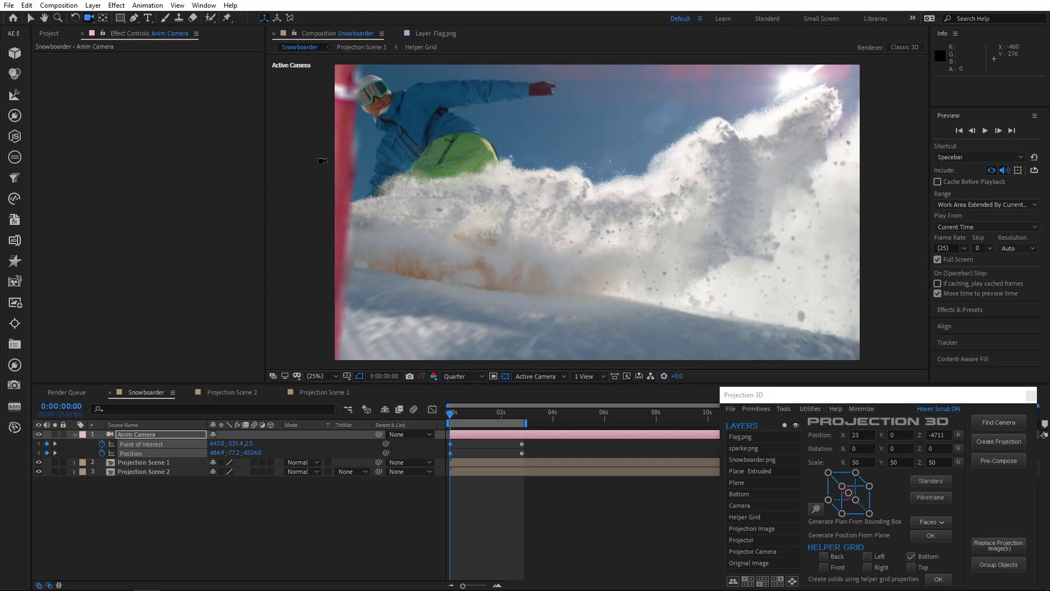
pyautogui.moveTo(602, 239); pyautogui.dragTo(598, 239, button='middle')
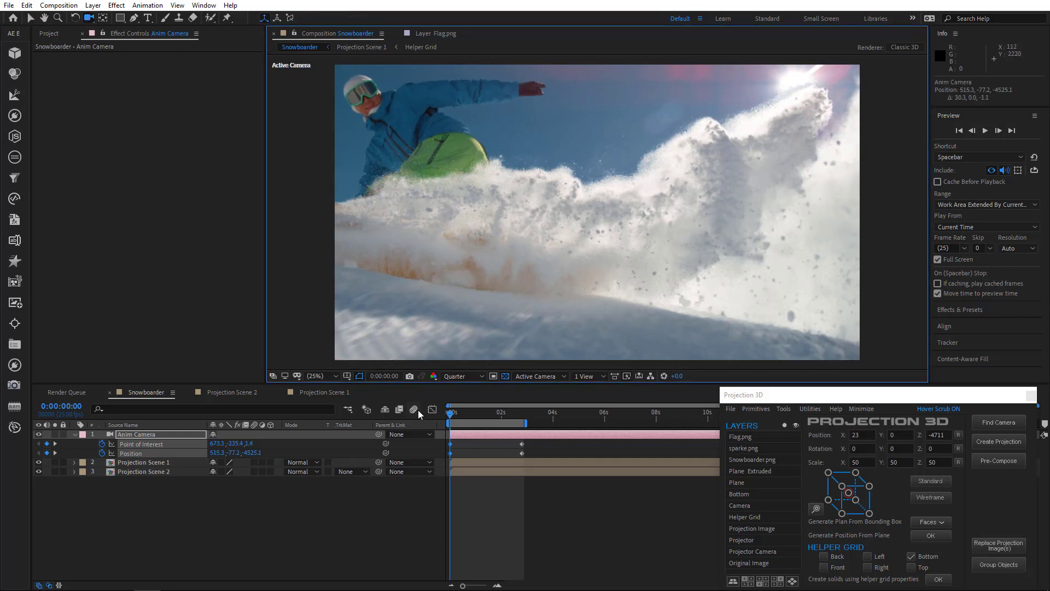
pyautogui.press('space')
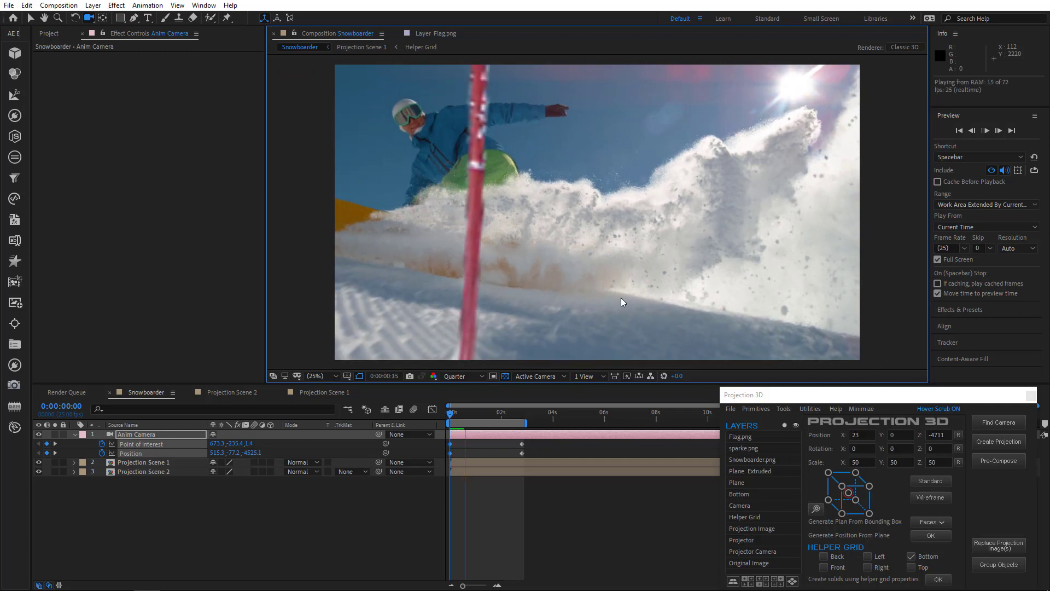
pyautogui.press('space')
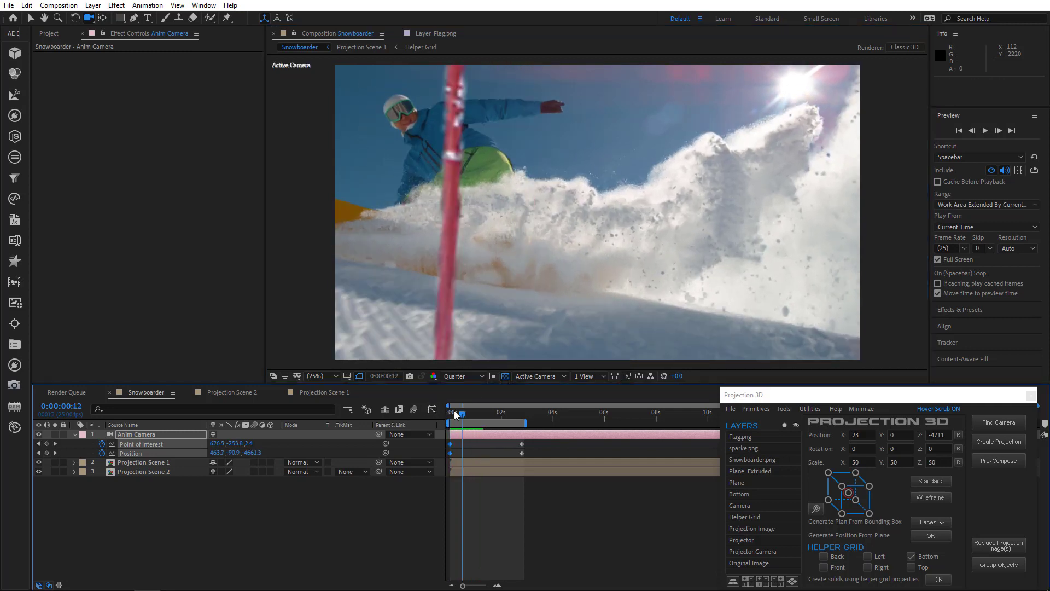
pyautogui.click(356, 47)
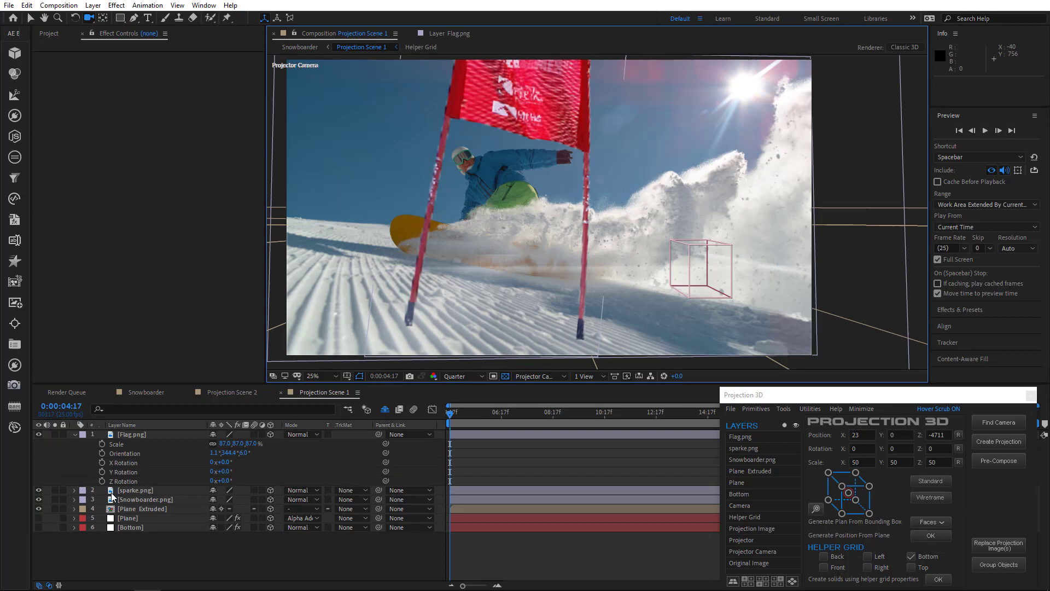
# - Apply a Simple Choker to Flag.png with Choke Matte set to 1.00
pyautogui.click(136, 434)
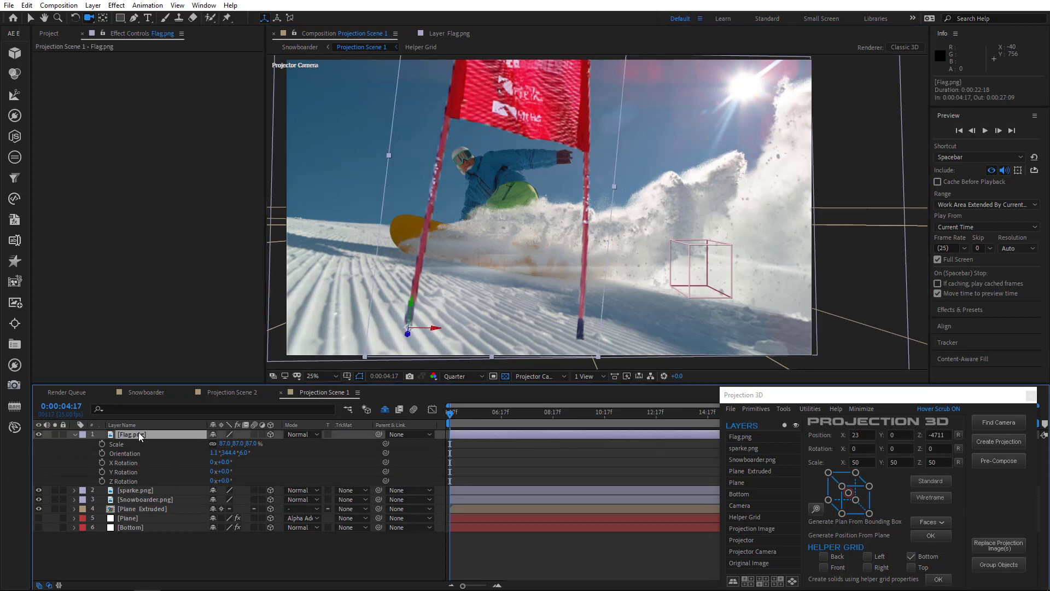
pyautogui.click(115, 6)
pyautogui.moveTo(201, 202)
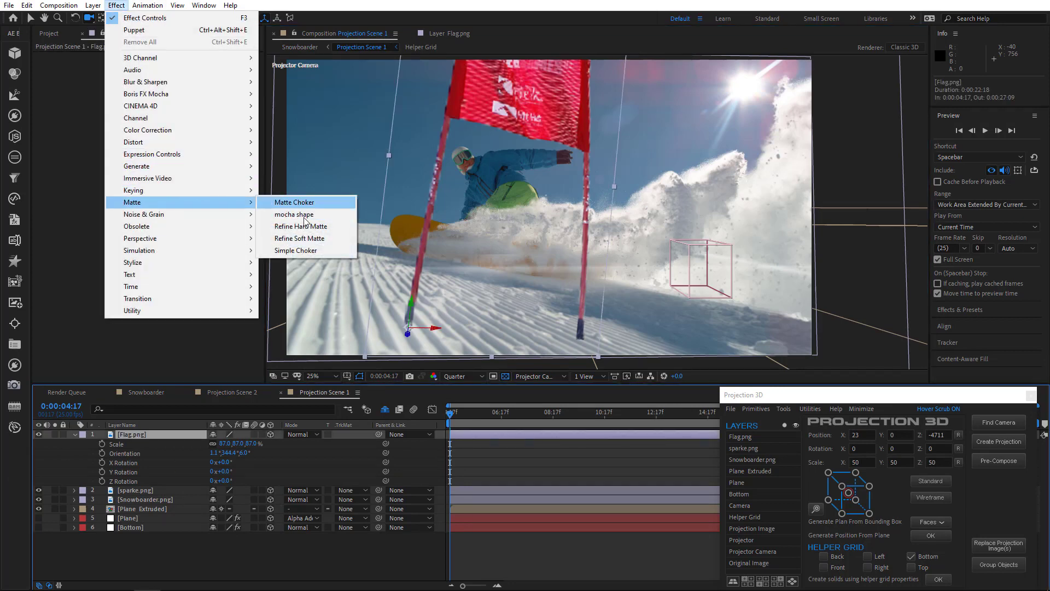
pyautogui.click(310, 251)
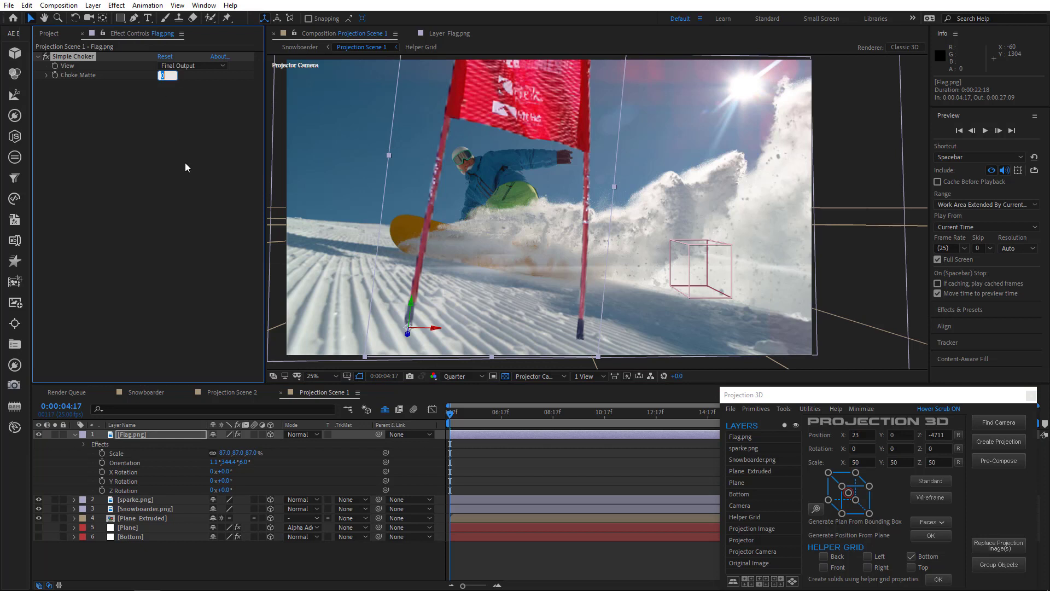
pyautogui.write('1')
pyautogui.press('Return')
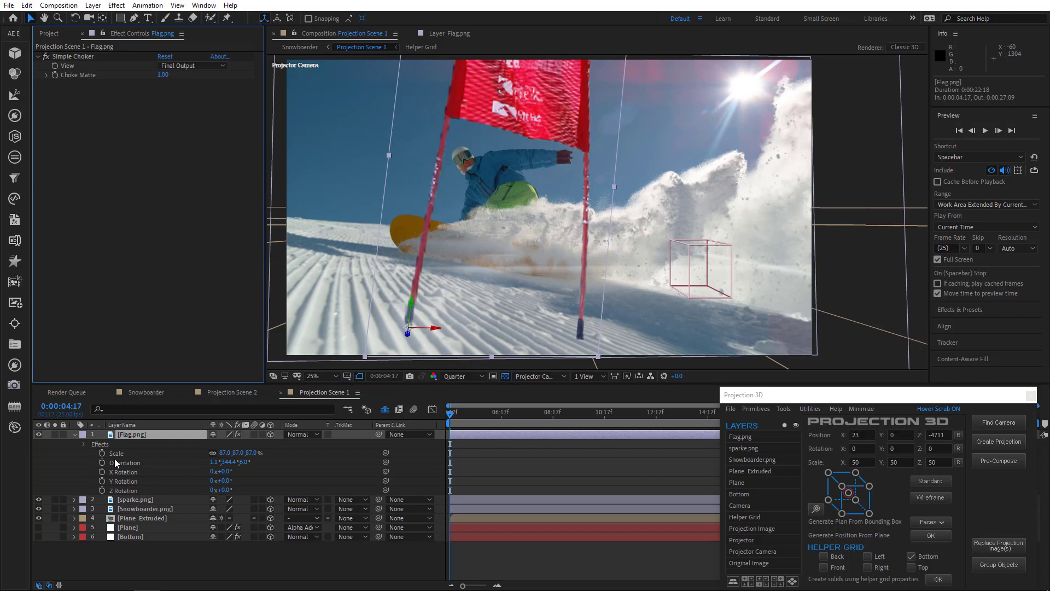
pyautogui.click(75, 434)
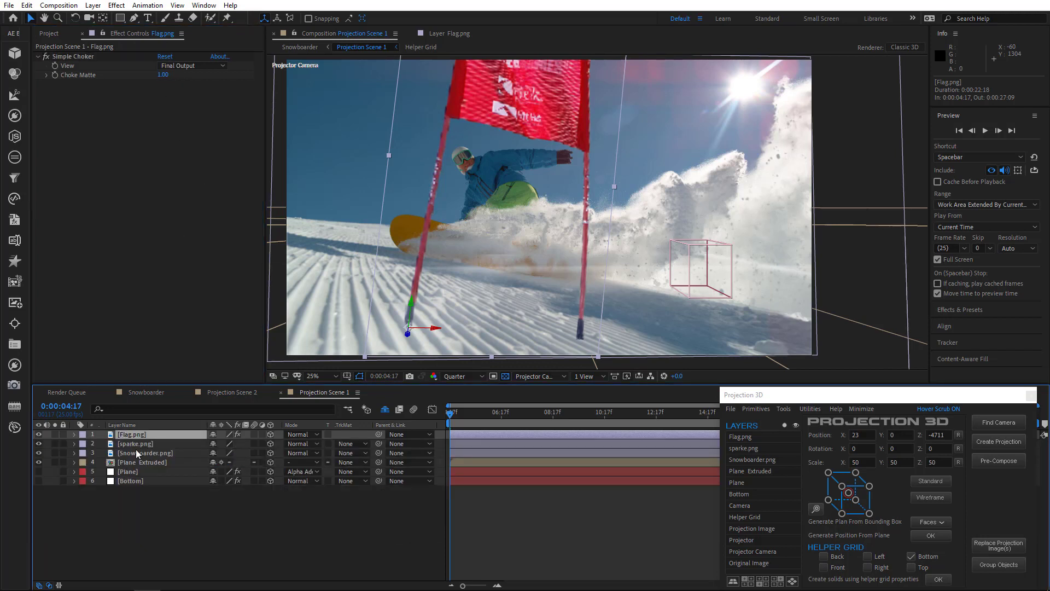
# - Enable motion blur on the Flag, sparke and Snowboarder layers
pyautogui.keyDown('shift'); pyautogui.click(137, 452); pyautogui.keyUp('shift')
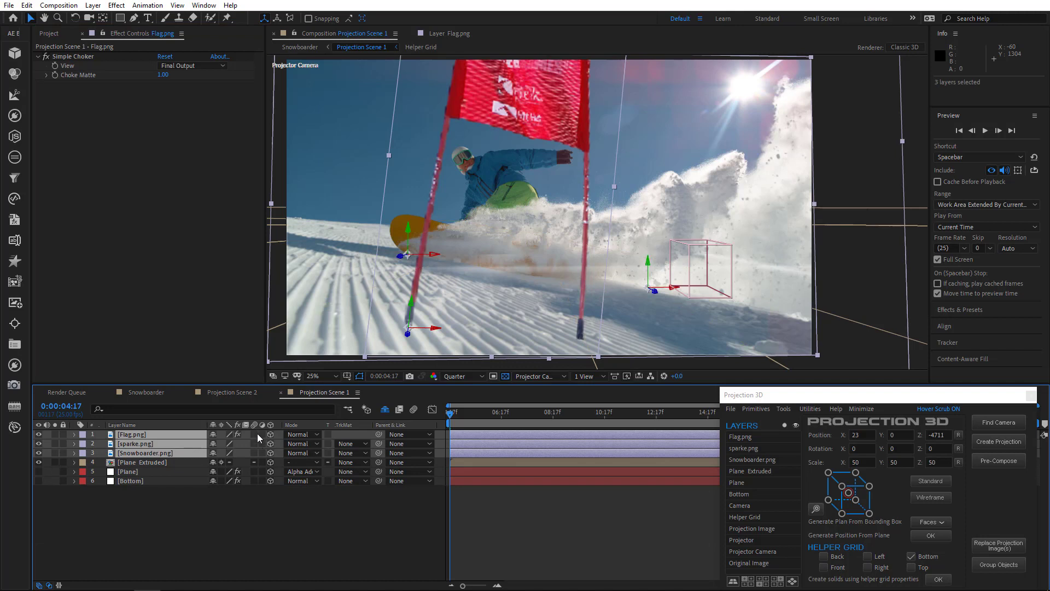
pyautogui.click(254, 434)
pyautogui.click(207, 513)
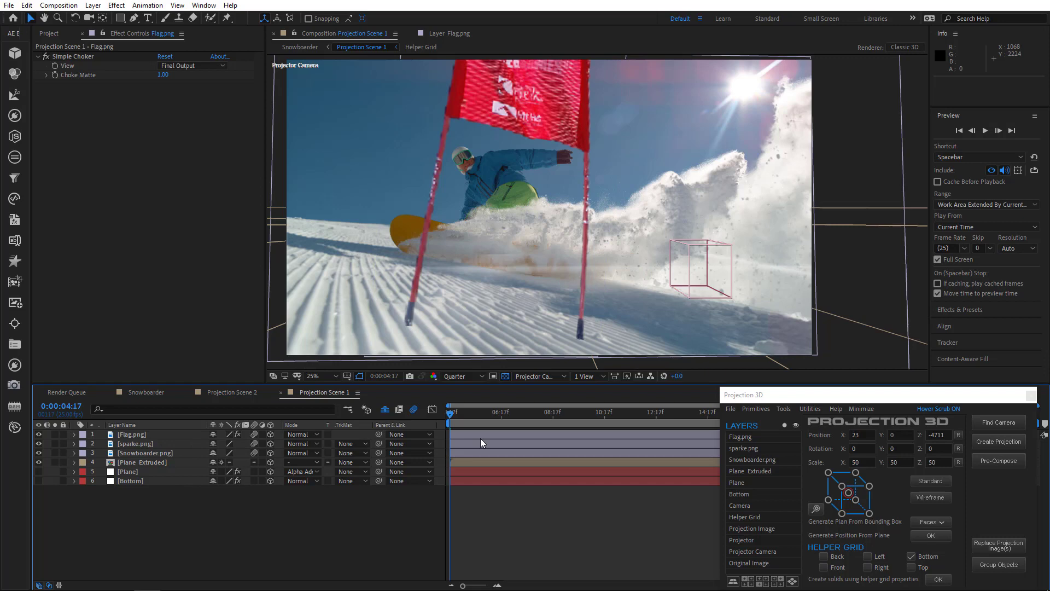
# - Preview the Snowboarder shot, rewind the playhead to 0, then reopen Projection Scene 1
pyautogui.click(300, 49)
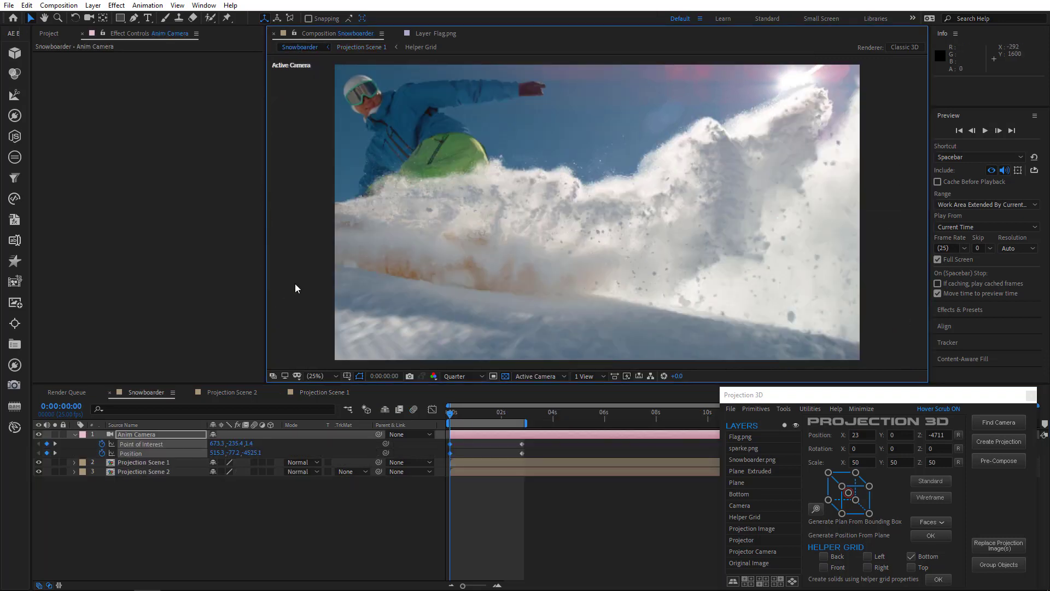
pyautogui.press('space')
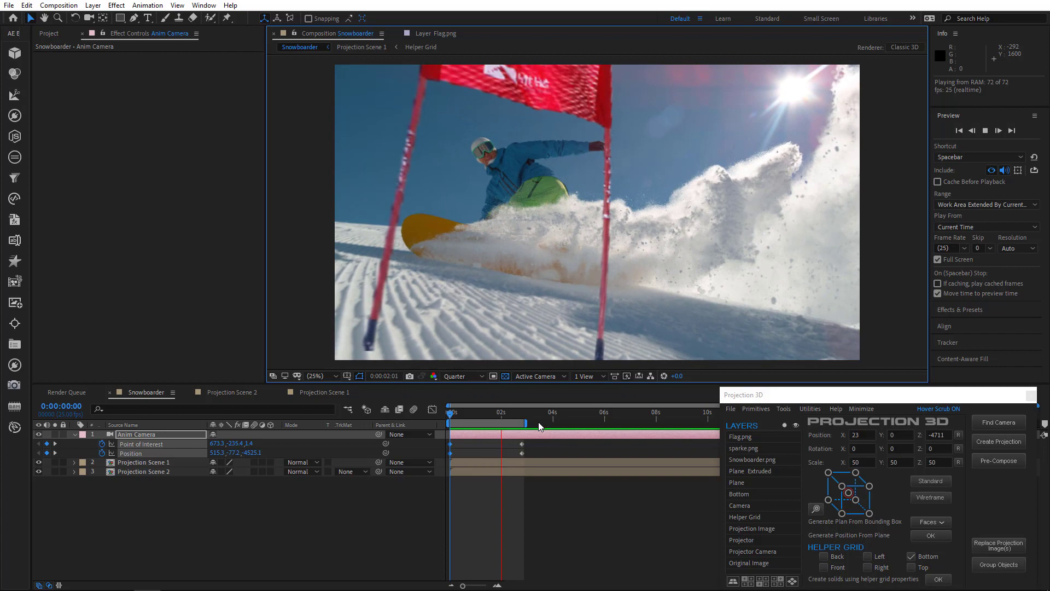
pyautogui.click(458, 416)
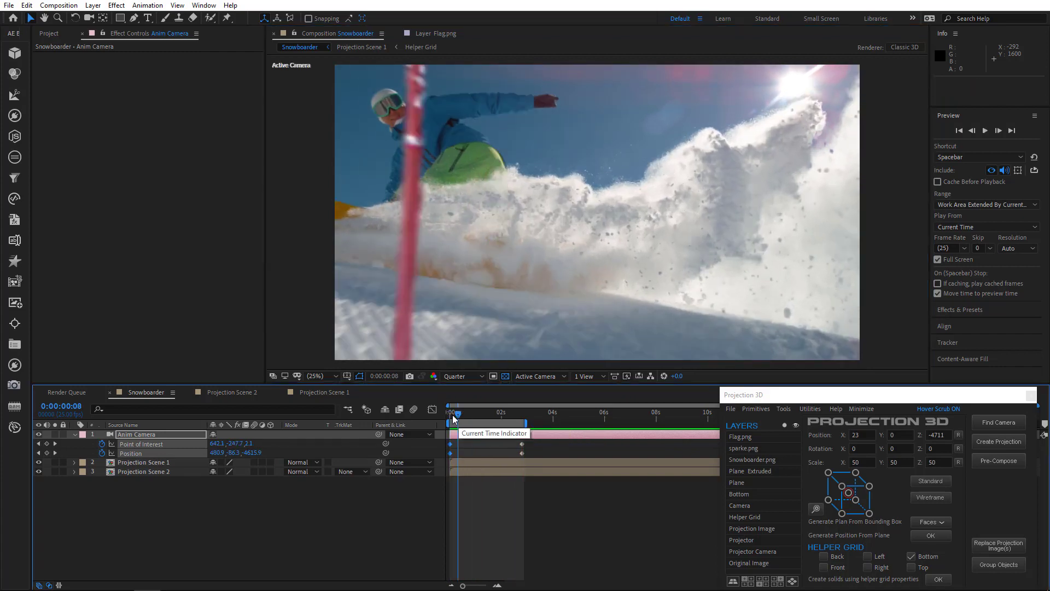
pyautogui.moveTo(453, 418); pyautogui.dragTo(438, 423)
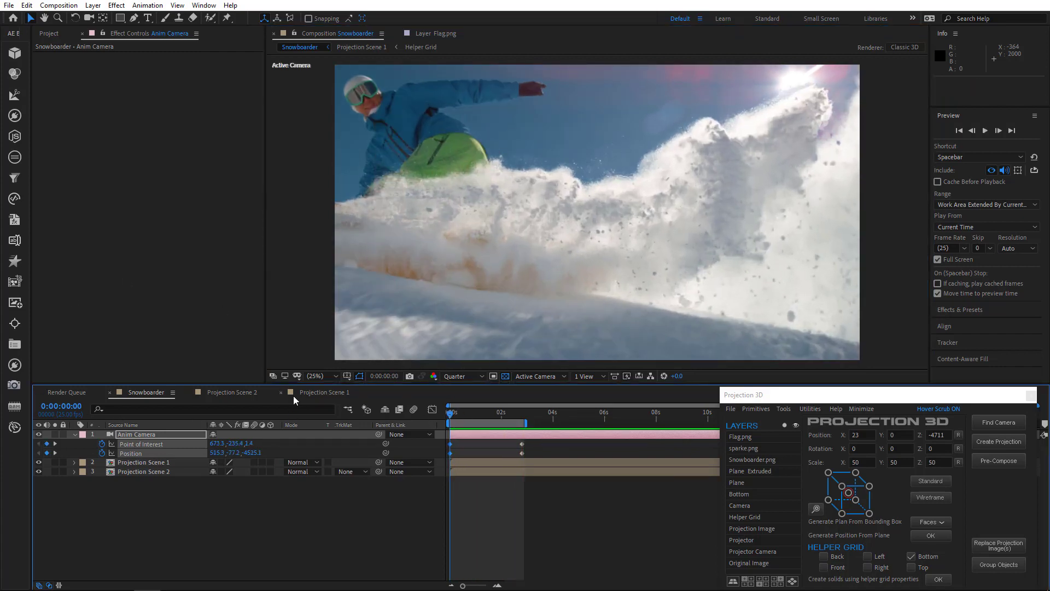
pyautogui.click(323, 392)
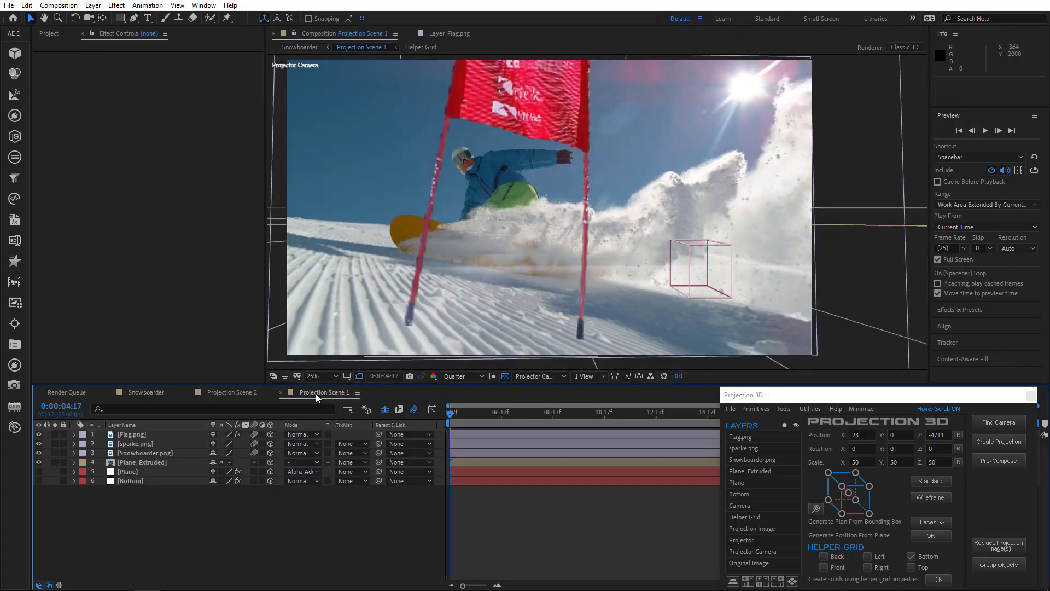
# - Rotate the sparke.png spray layer around its Y axis
pyautogui.click(132, 443)
pyautogui.click(75, 19)
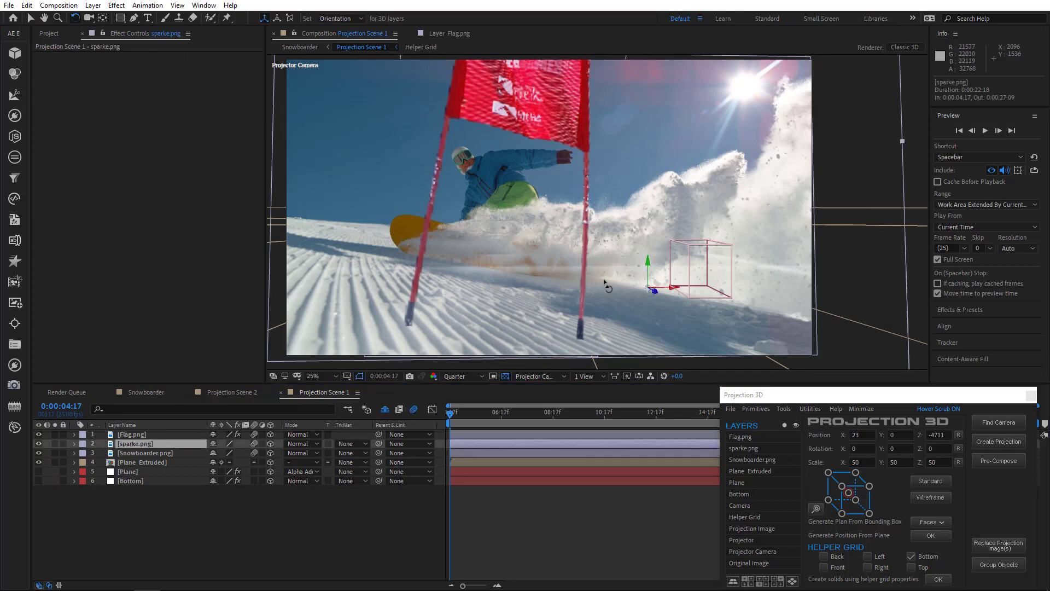
pyautogui.moveTo(652, 290); pyautogui.dragTo(641, 268)
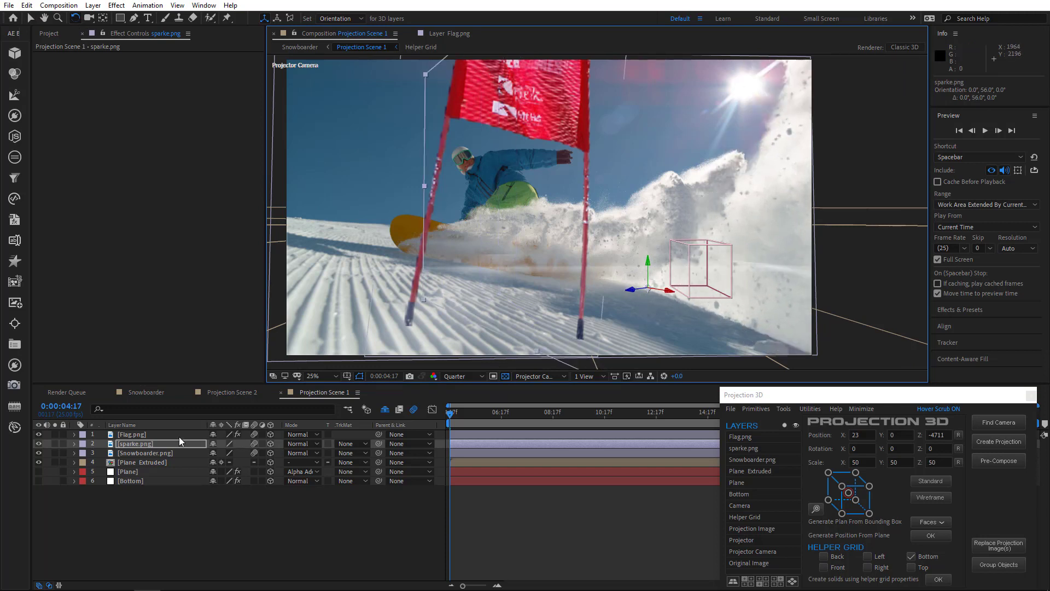
# - Scale sparke.png down to 82% and open it in its own Layer panel
pyautogui.press('s')
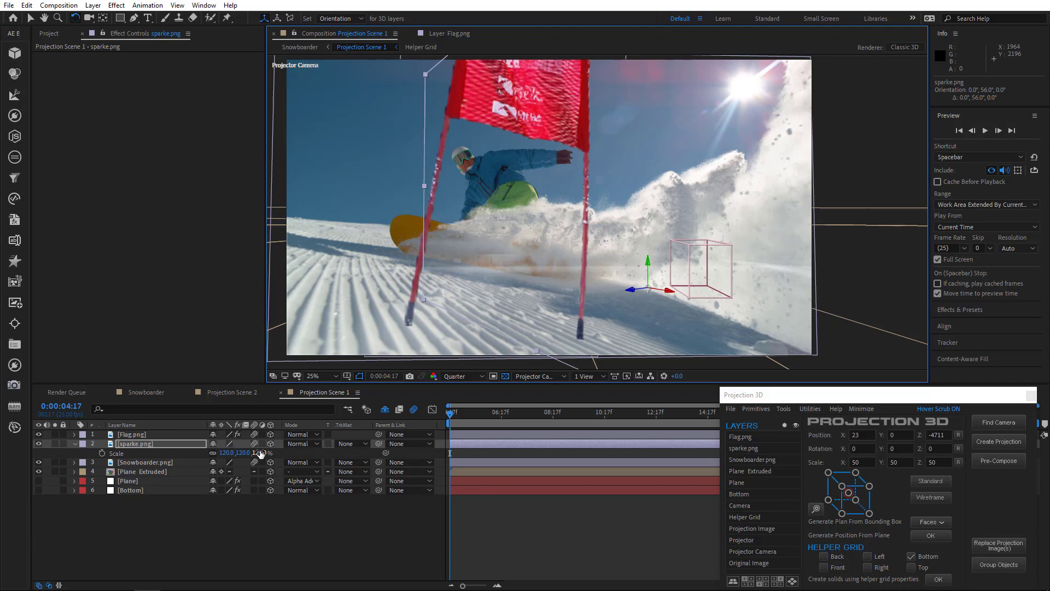
pyautogui.moveTo(244, 453); pyautogui.dragTo(134, 424)
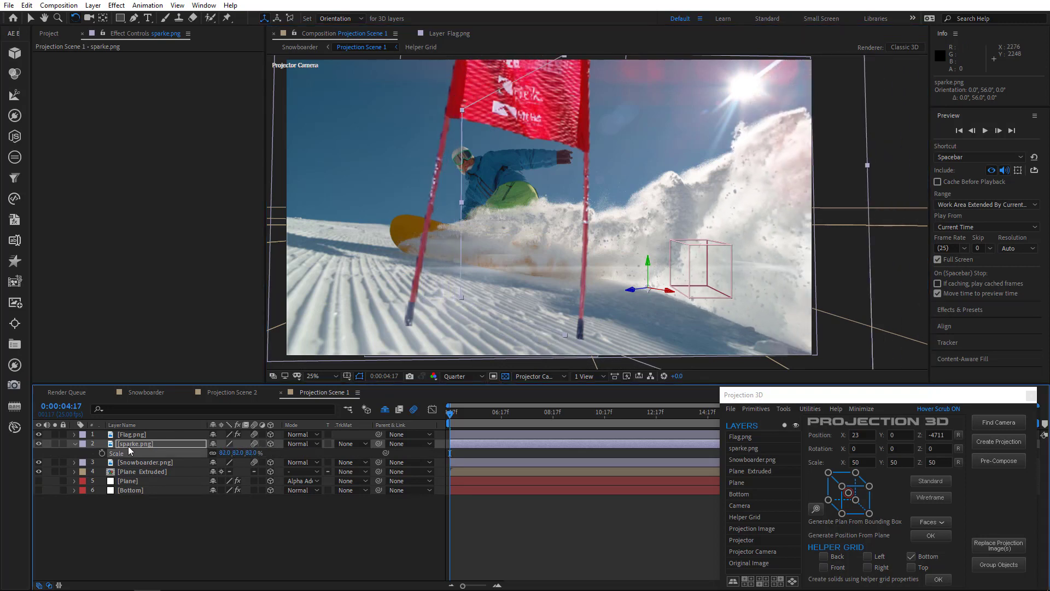
pyautogui.doubleClick(129, 444)
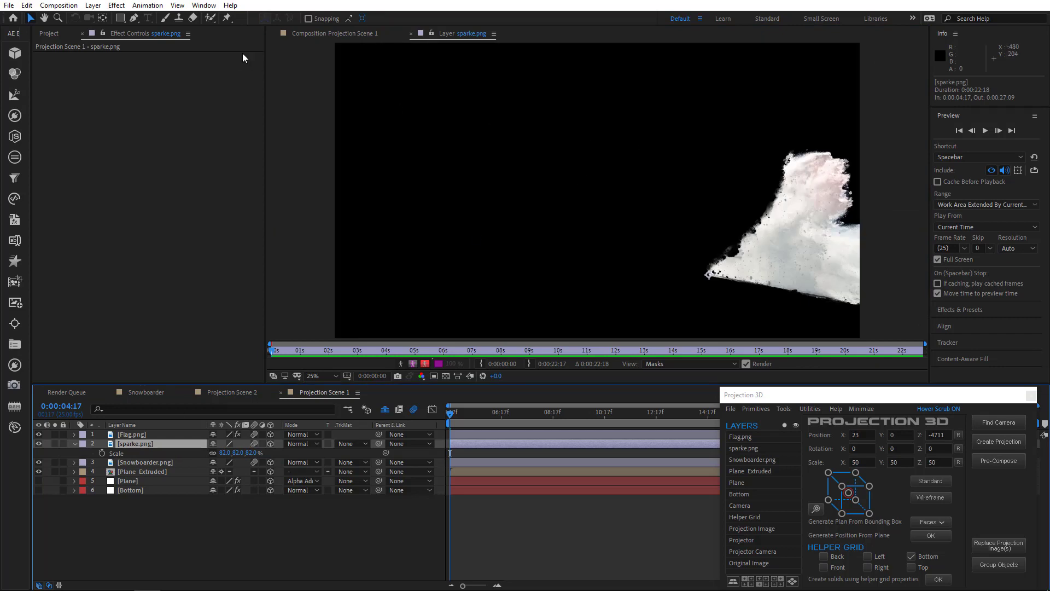
# - Draw a first mask along the spray's lower-left edge and set it to Subtract
pyautogui.click(135, 19)
pyautogui.moveTo(717, 258); pyautogui.dragTo(618, 236)
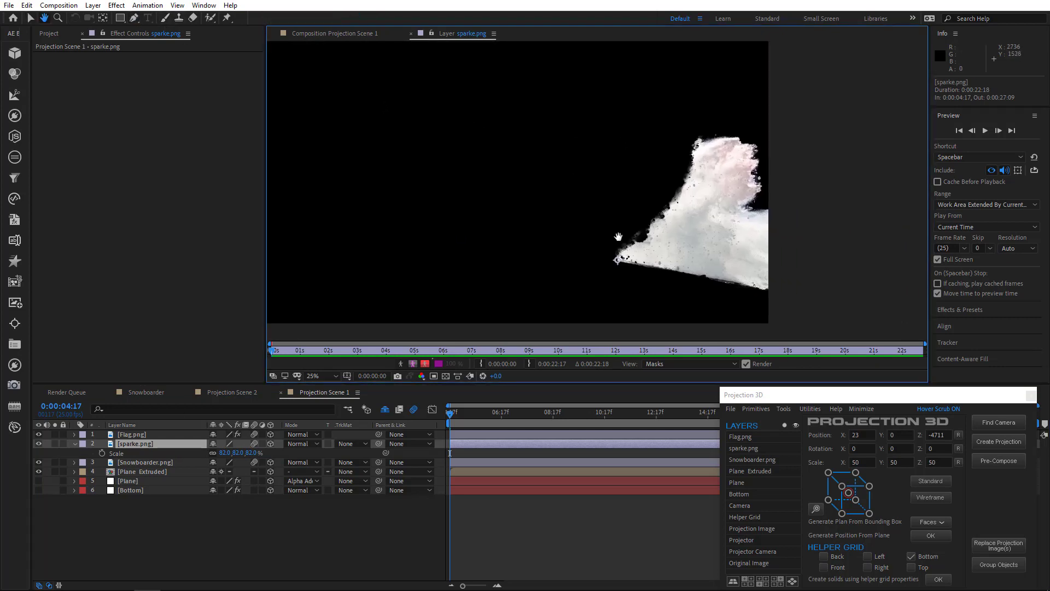
pyautogui.click(609, 245)
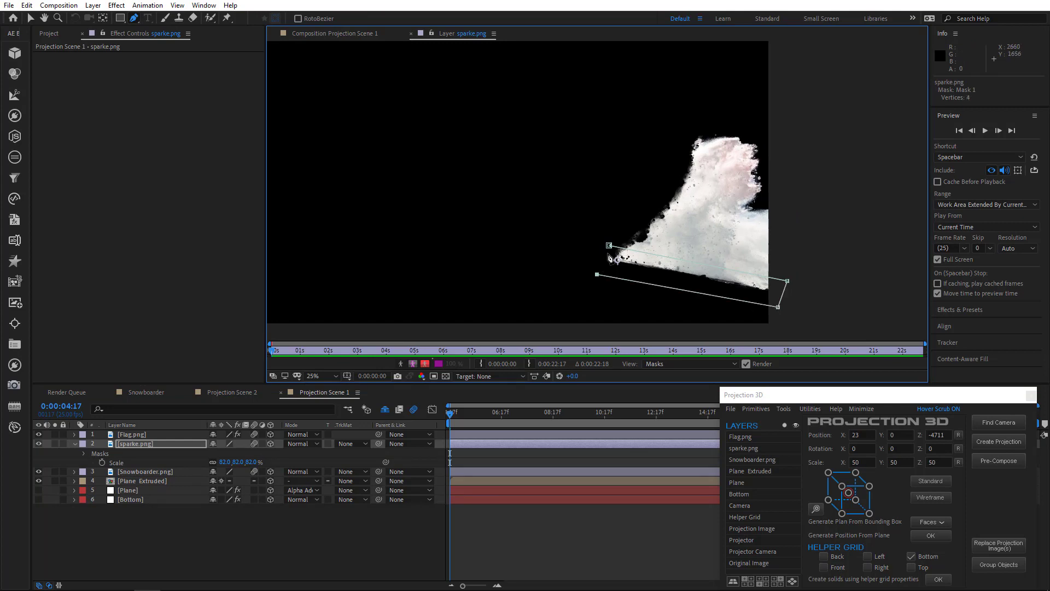
pyautogui.click(609, 246)
pyautogui.press('m')
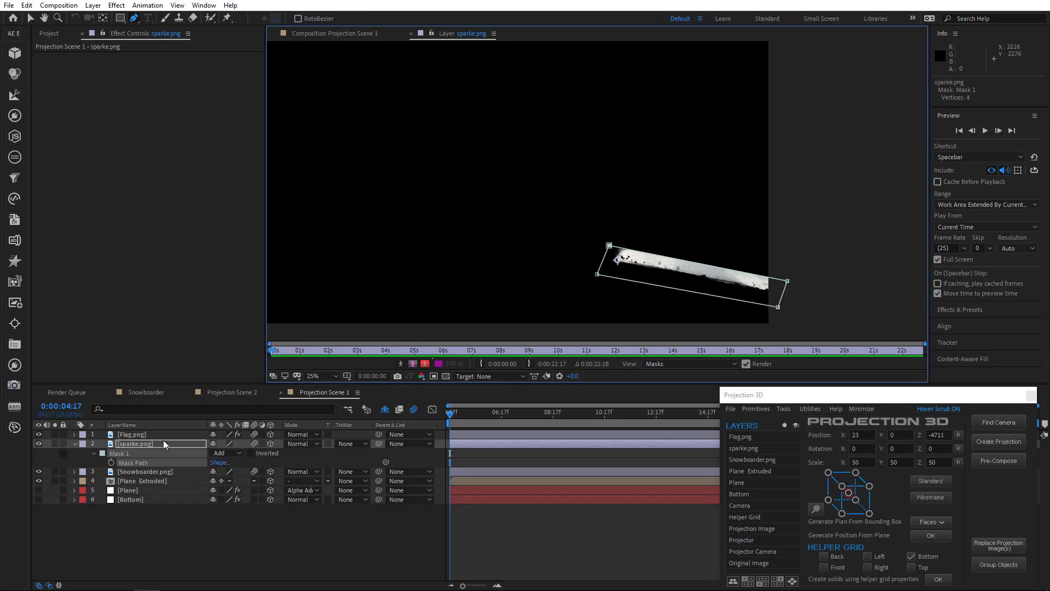
pyautogui.click(226, 453)
pyautogui.click(241, 485)
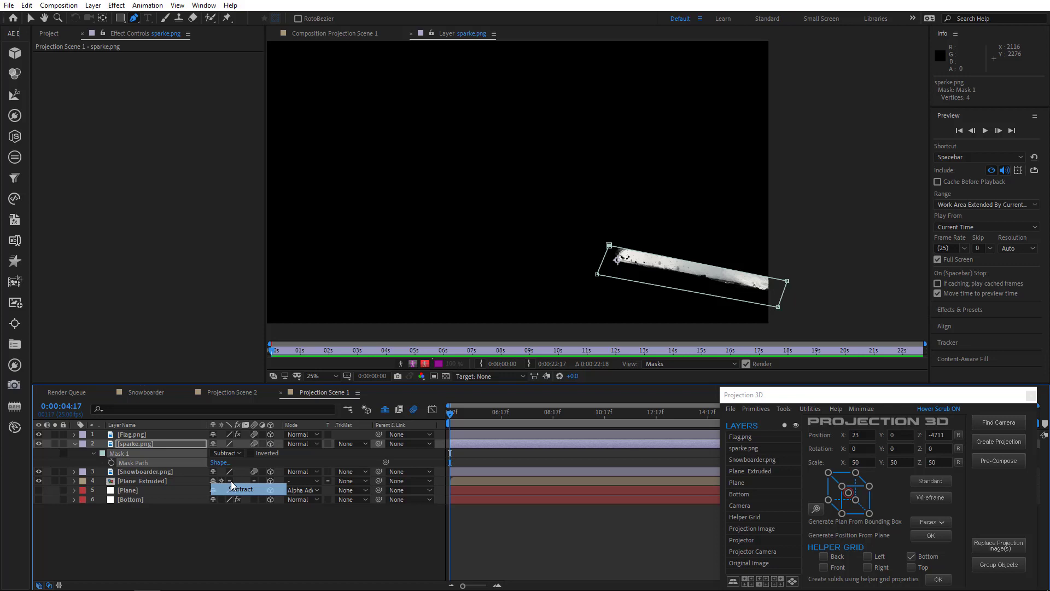
# - Draw a second Subtract mask on the spray's left side, stretching its top upward
pyautogui.click(636, 263)
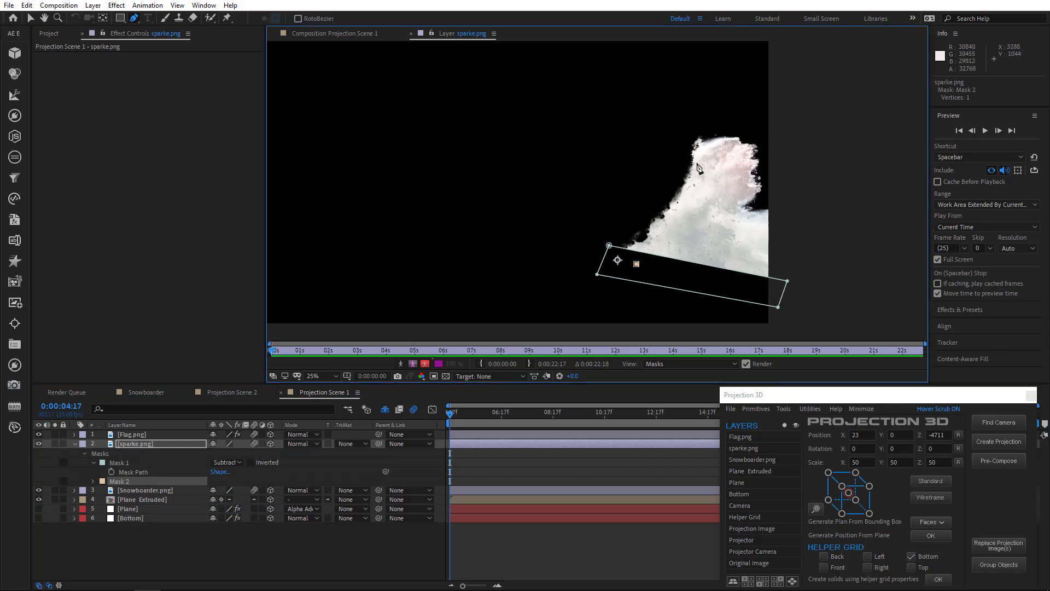
pyautogui.click(635, 264)
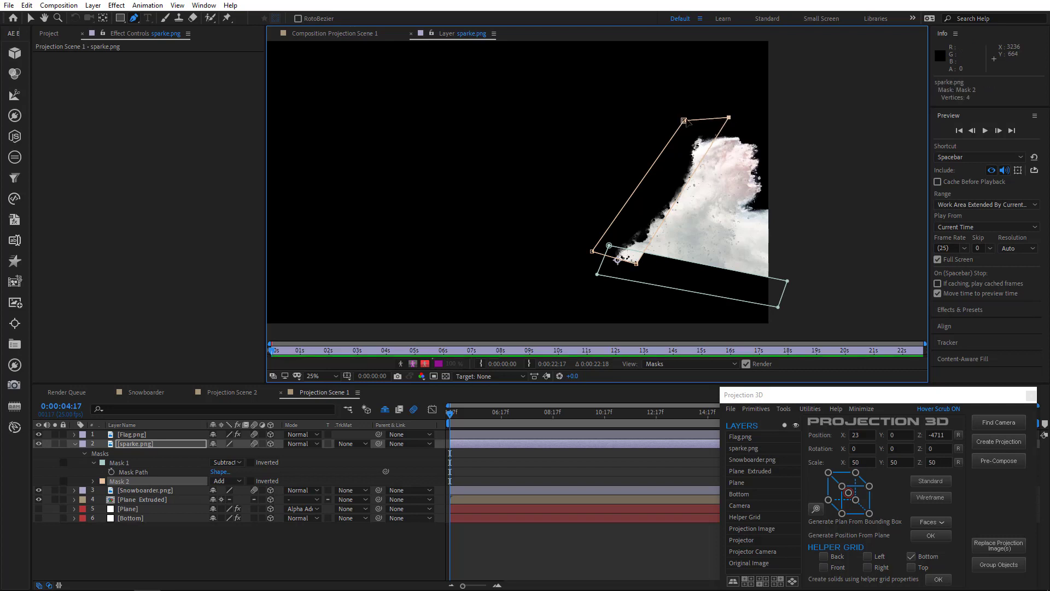
pyautogui.moveTo(720, 131); pyautogui.dragTo(728, 117)
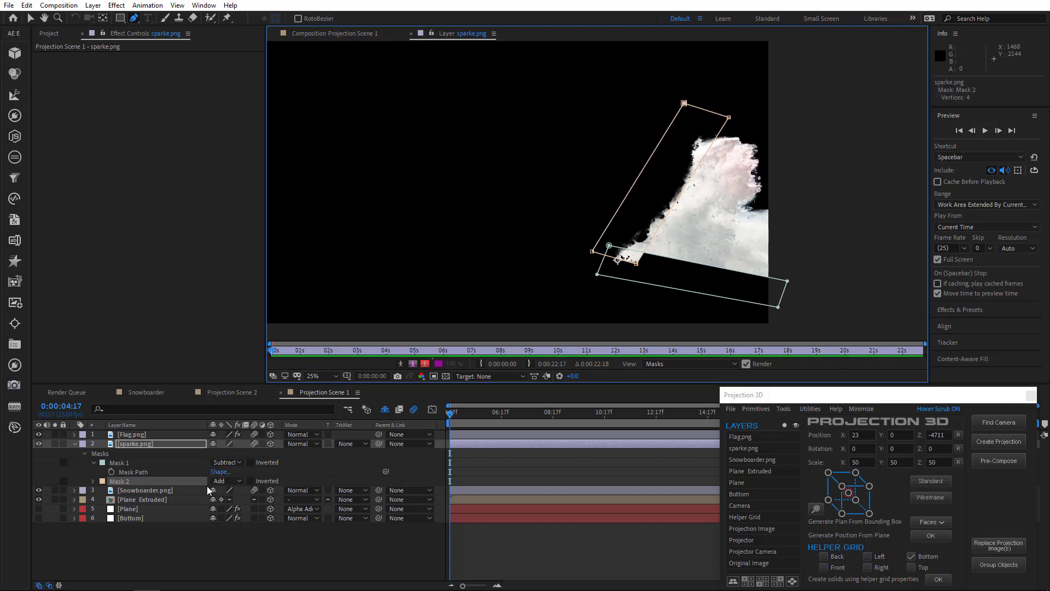
pyautogui.click(225, 480)
pyautogui.click(241, 516)
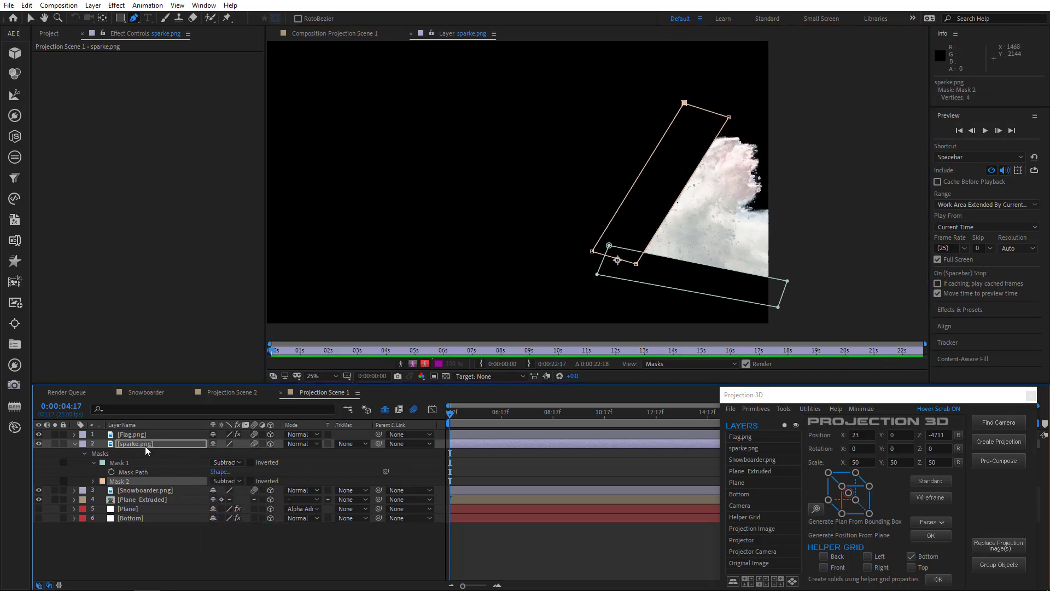
# - Feather both masks to 193 pixels
pyautogui.keyDown('shift'); pyautogui.click(129, 479); pyautogui.keyUp('shift')
pyautogui.press('f')
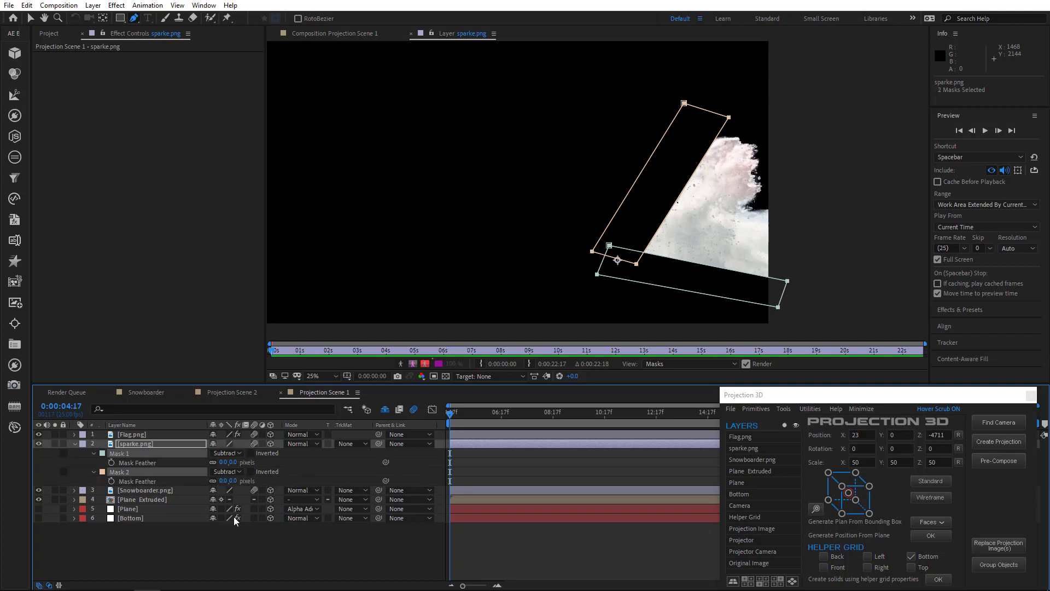
pyautogui.moveTo(227, 481); pyautogui.dragTo(328, 483)
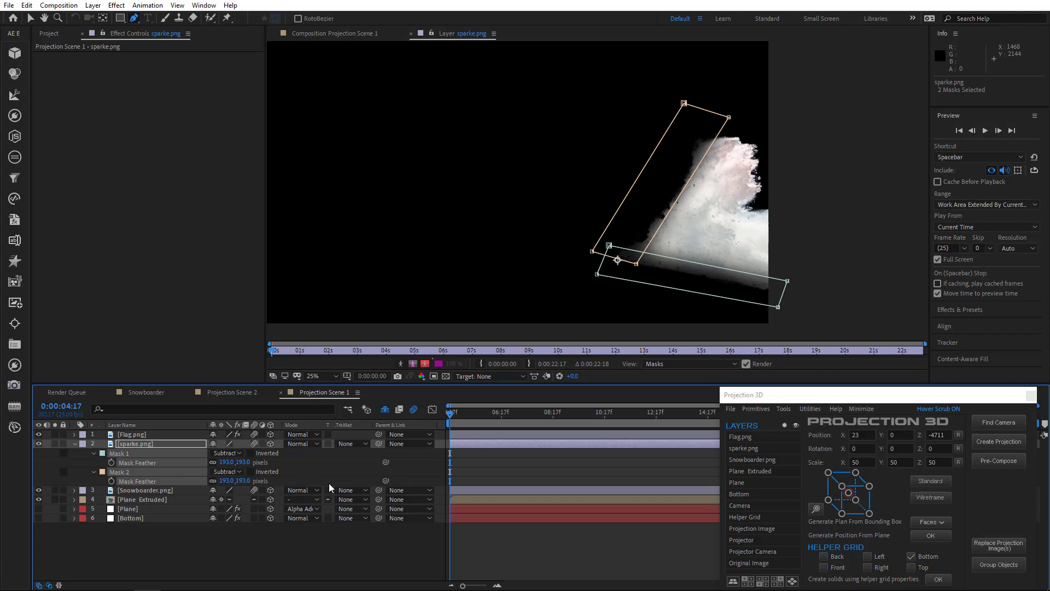
# - Switch from Projection Scene 1 to Snowboarder and play its 72-frame camera move
pyautogui.click(333, 33)
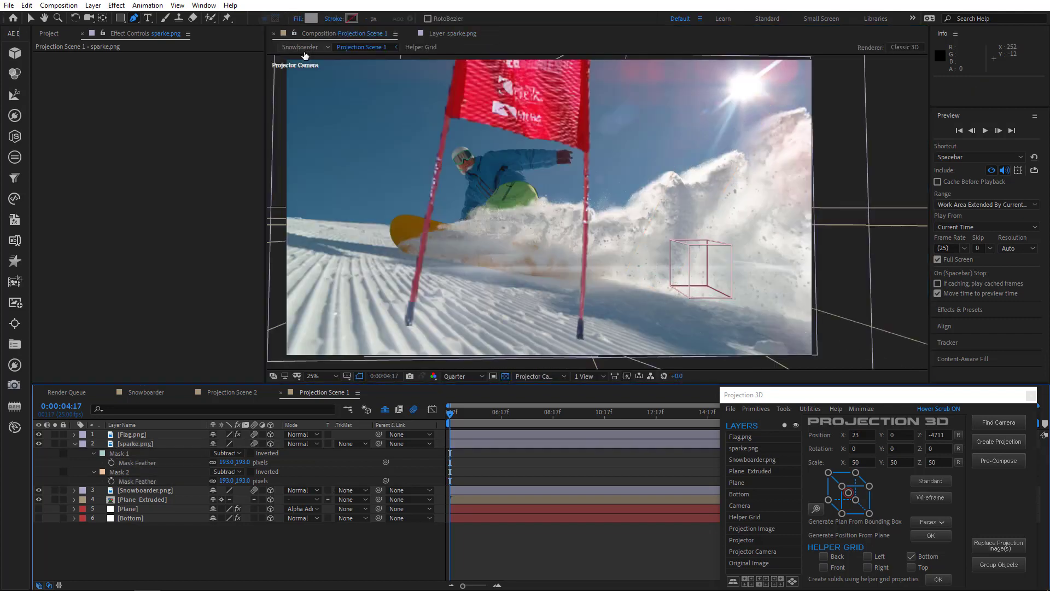
pyautogui.click(301, 48)
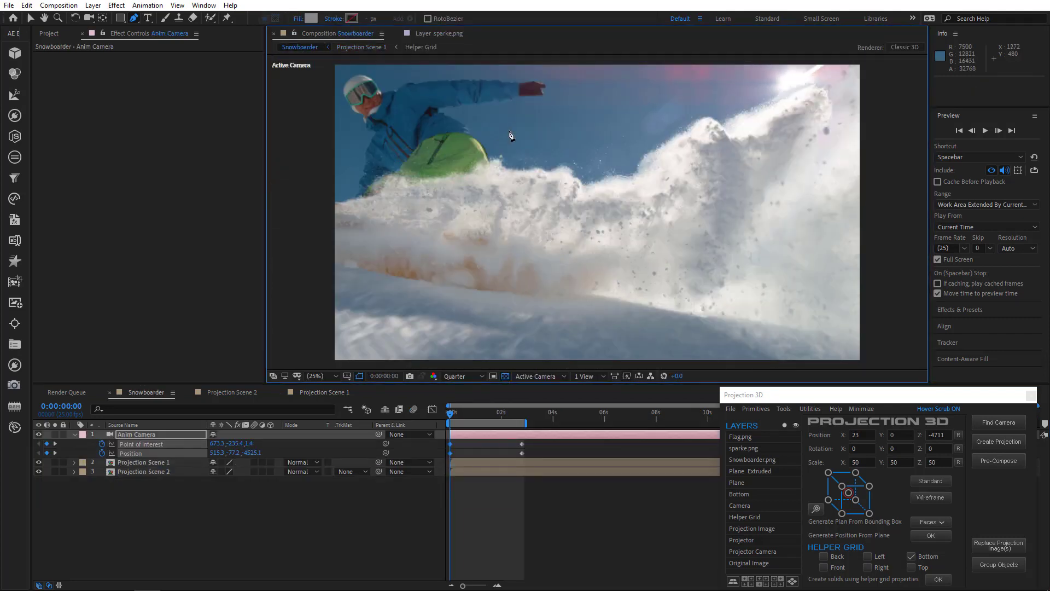
pyautogui.press('space')
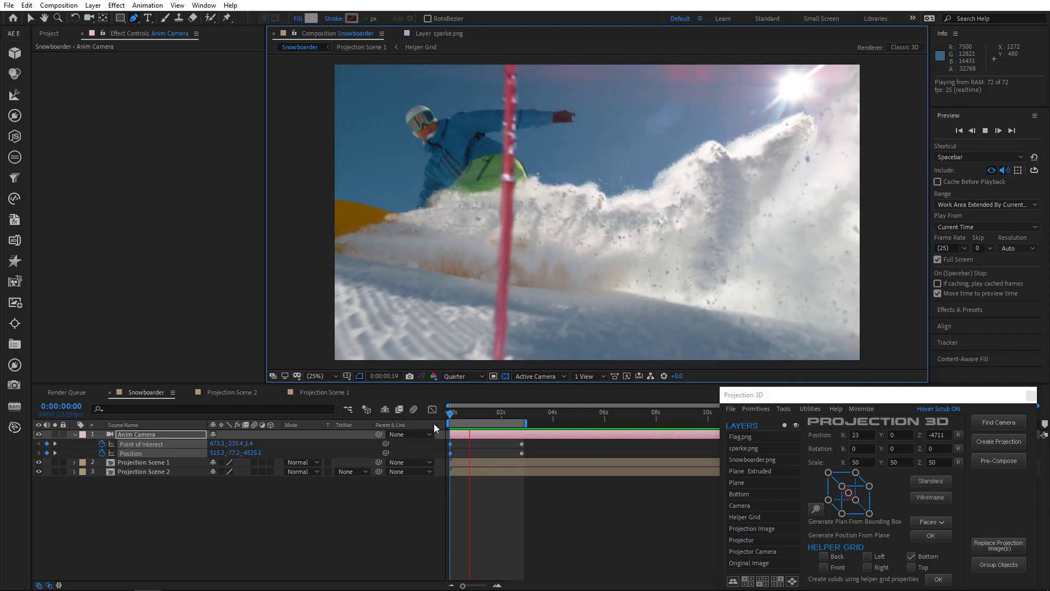
# - In Projection Scene 1, scale sparke.png up to 96% and shift it left
pyautogui.click(458, 417)
pyautogui.doubleClick(144, 462)
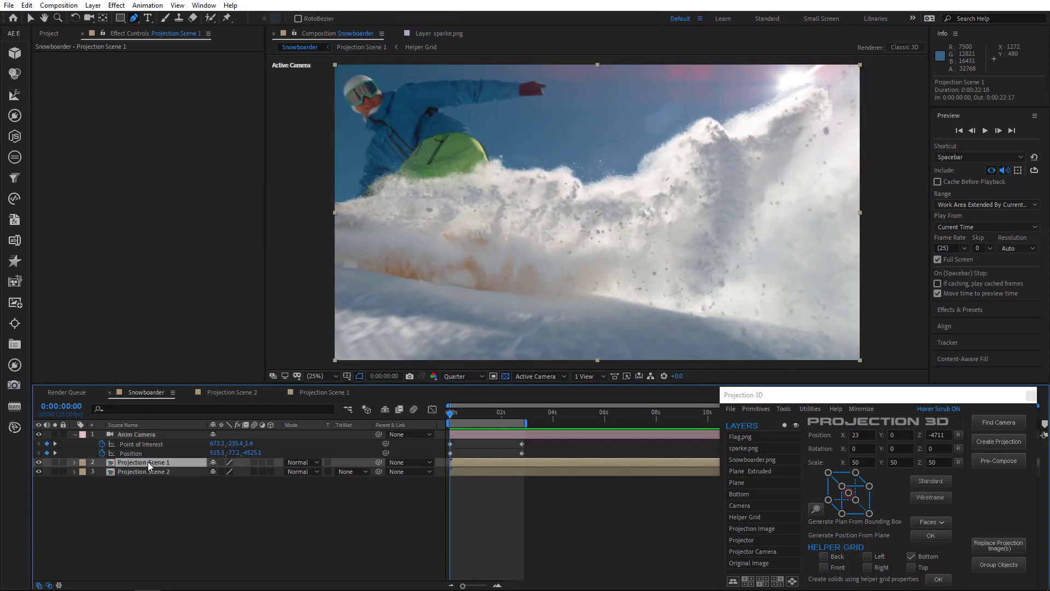
pyautogui.click(133, 444)
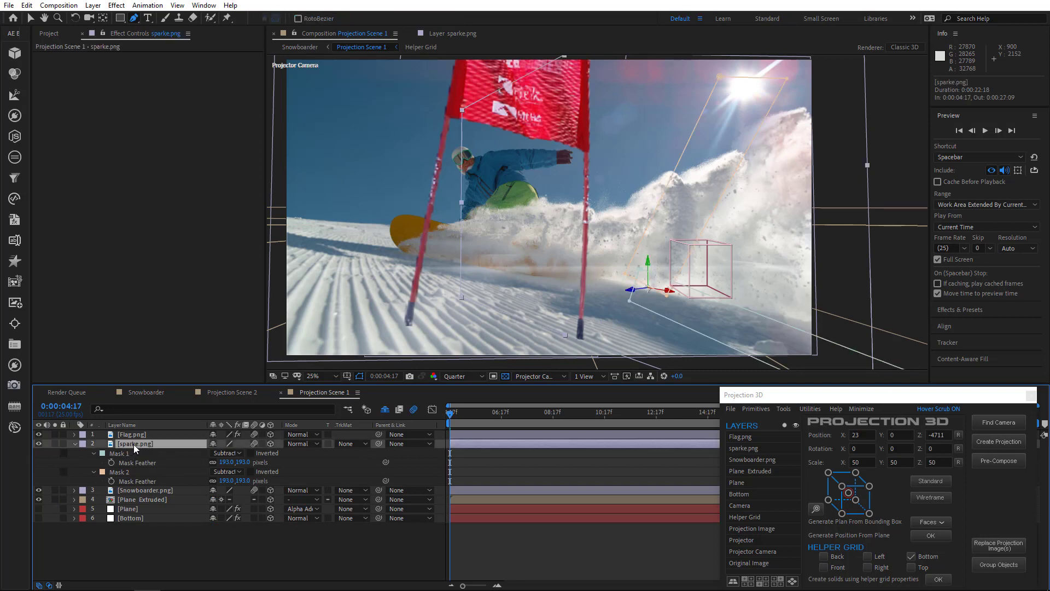
pyautogui.press('s')
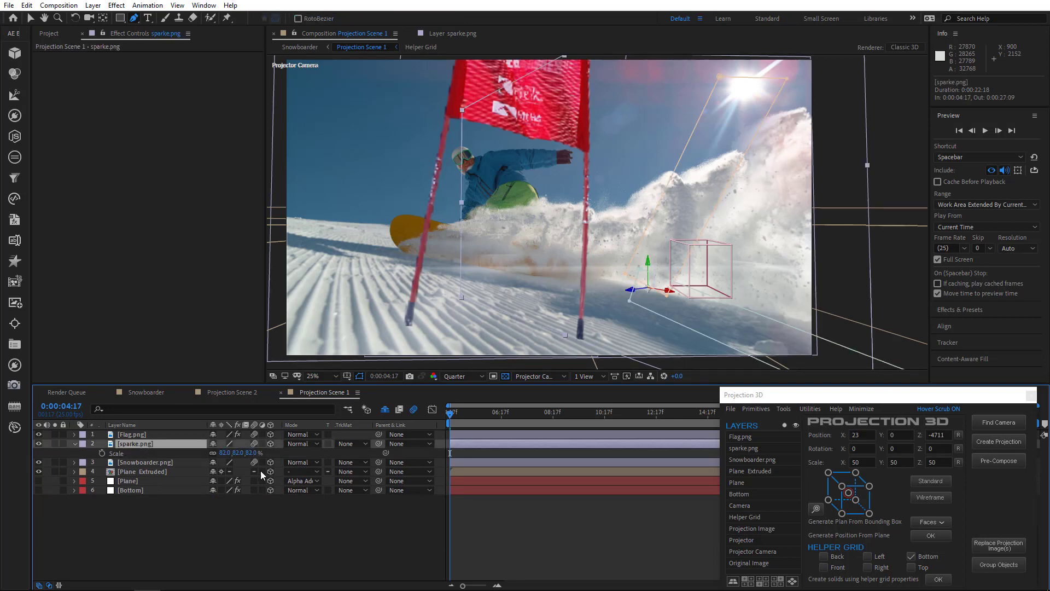
pyautogui.moveTo(250, 457); pyautogui.dragTo(258, 458)
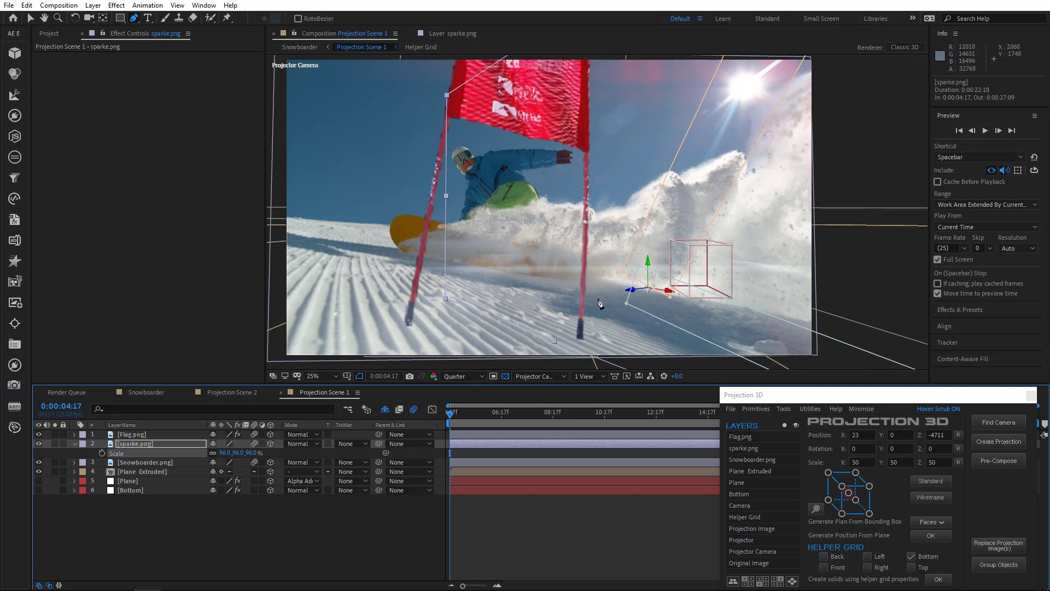
pyautogui.moveTo(633, 292); pyautogui.dragTo(606, 294)
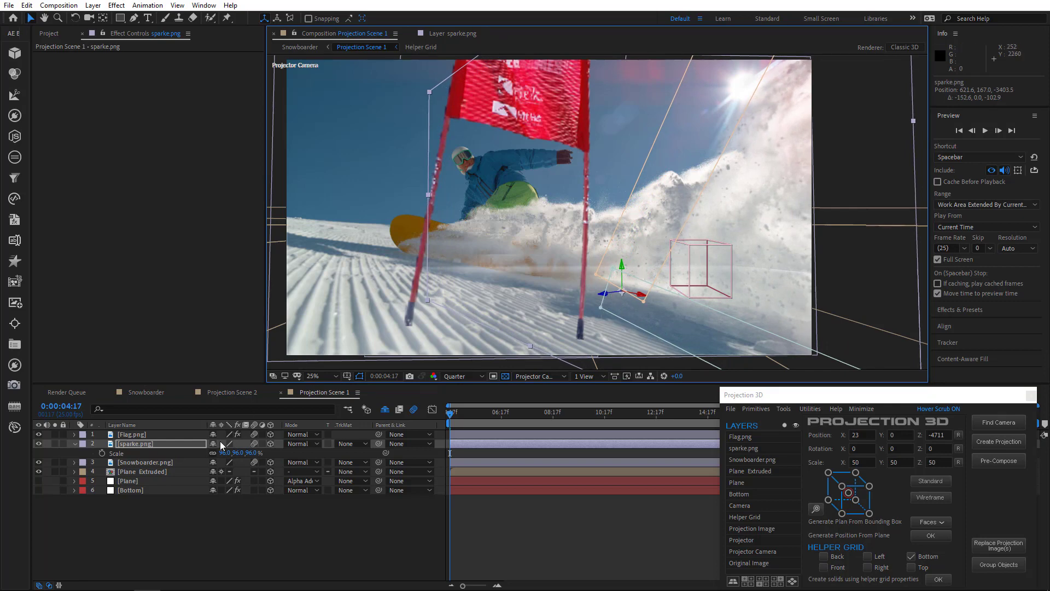
# - Reshape the spray's first mask by moving its right and upper-left corners
pyautogui.doubleClick(149, 444)
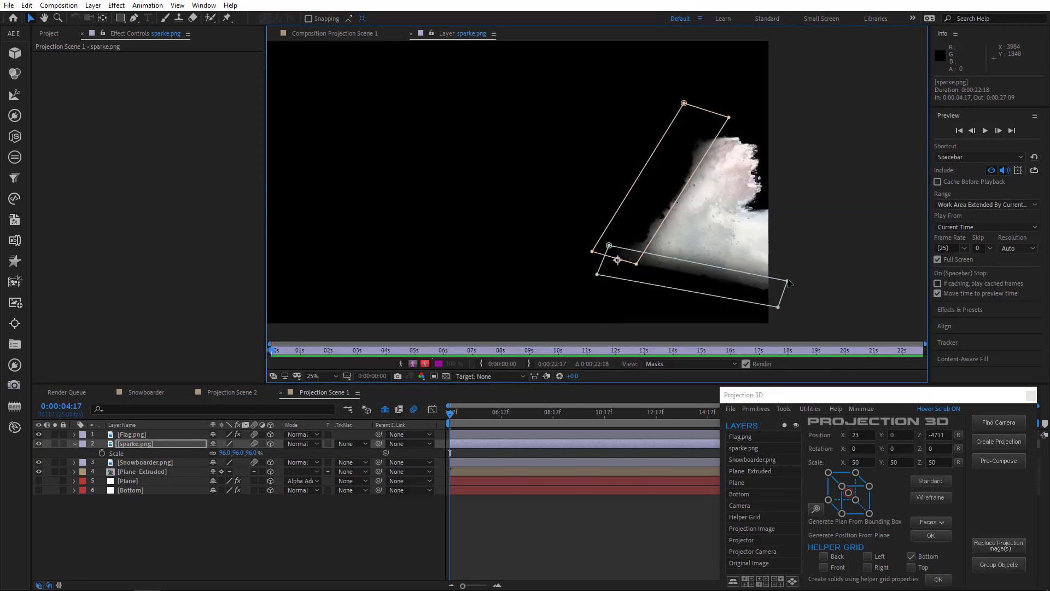
pyautogui.moveTo(791, 279); pyautogui.dragTo(794, 275)
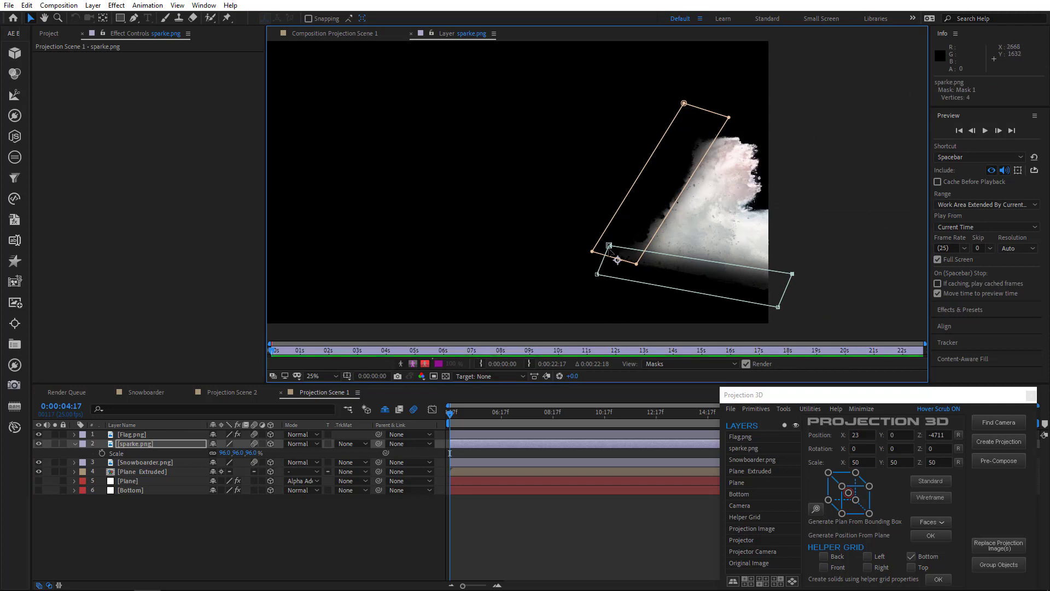
pyautogui.moveTo(608, 245); pyautogui.dragTo(613, 241)
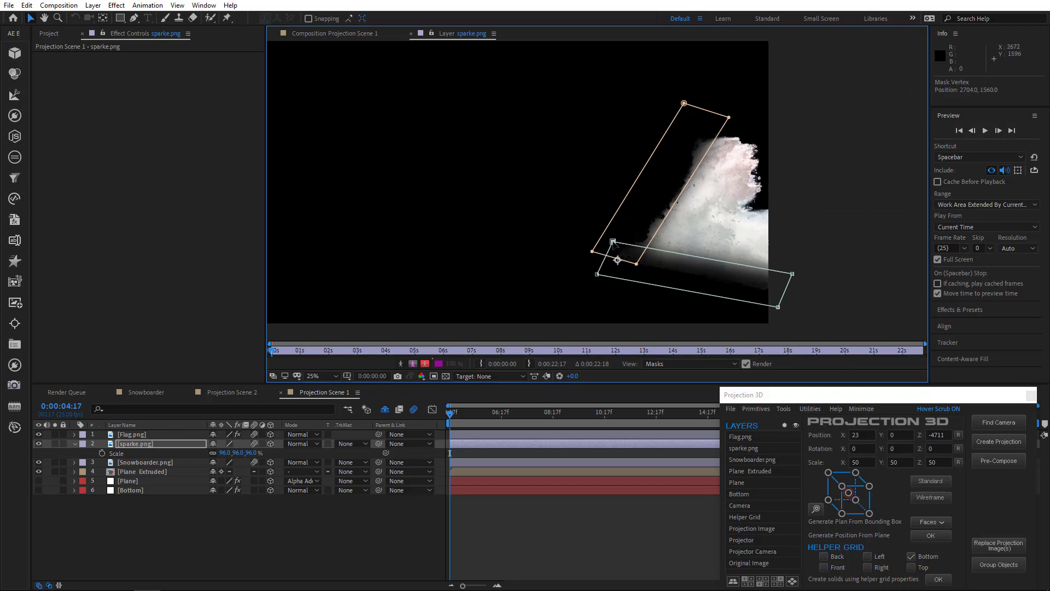
pyautogui.click(327, 34)
pyautogui.click(304, 47)
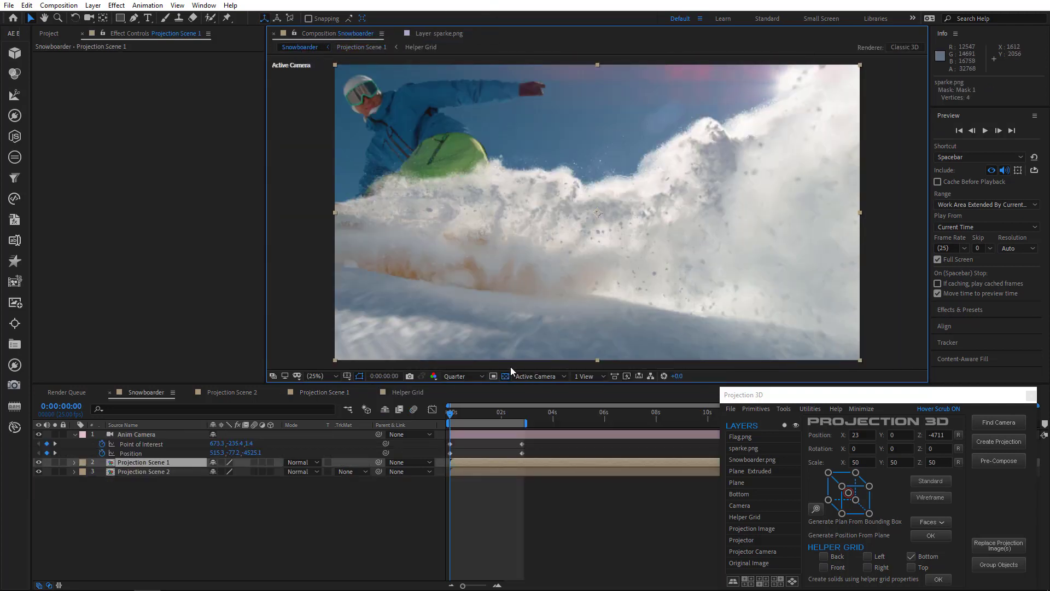
pyautogui.press('space')
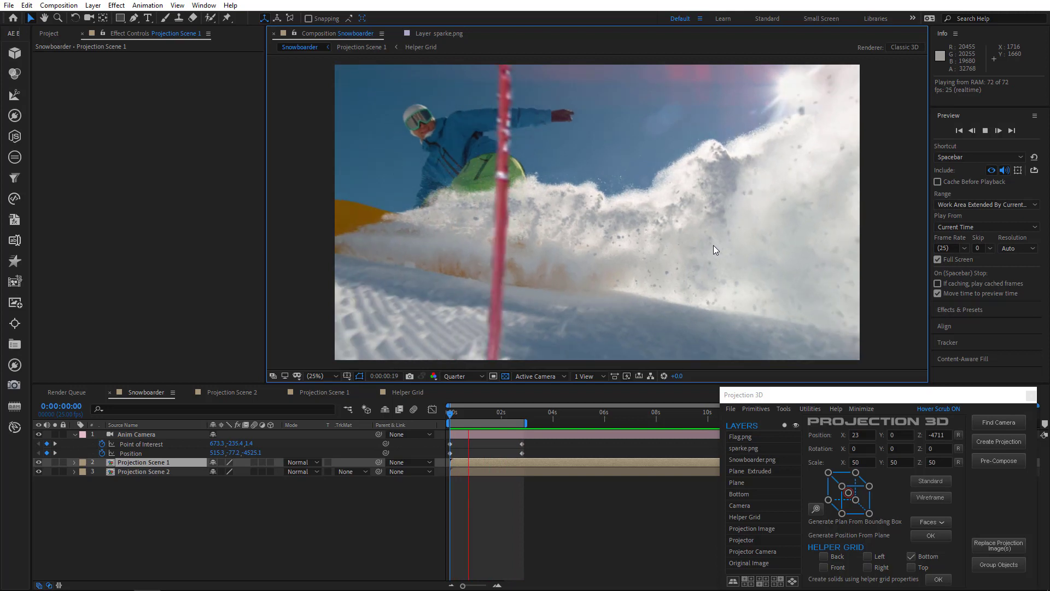
pyautogui.press('space')
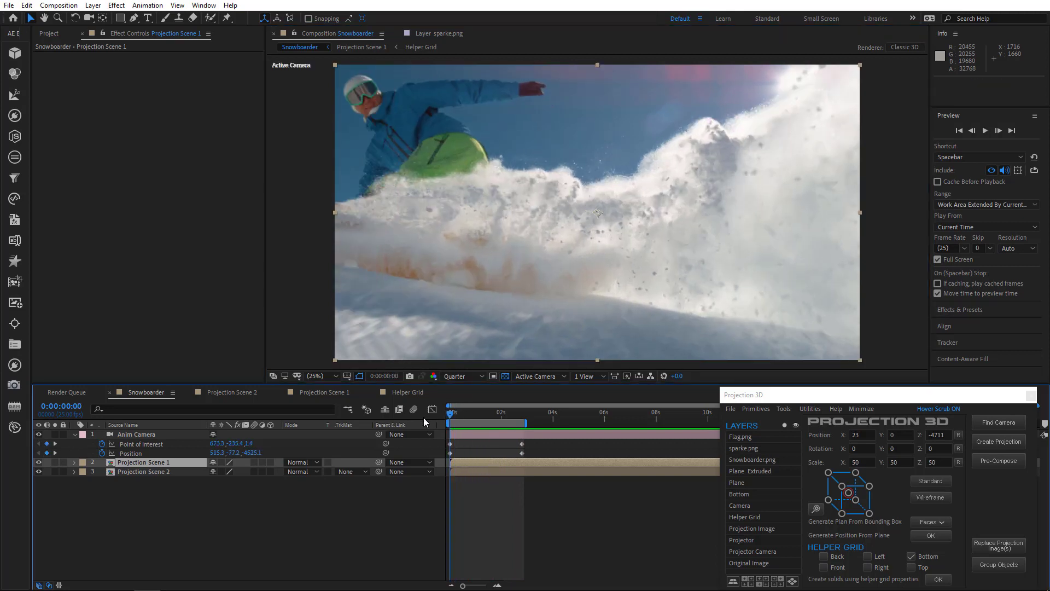
# - Raise the viewer preview resolution from Quarter to Half
pyautogui.click(452, 376)
pyautogui.click(454, 411)
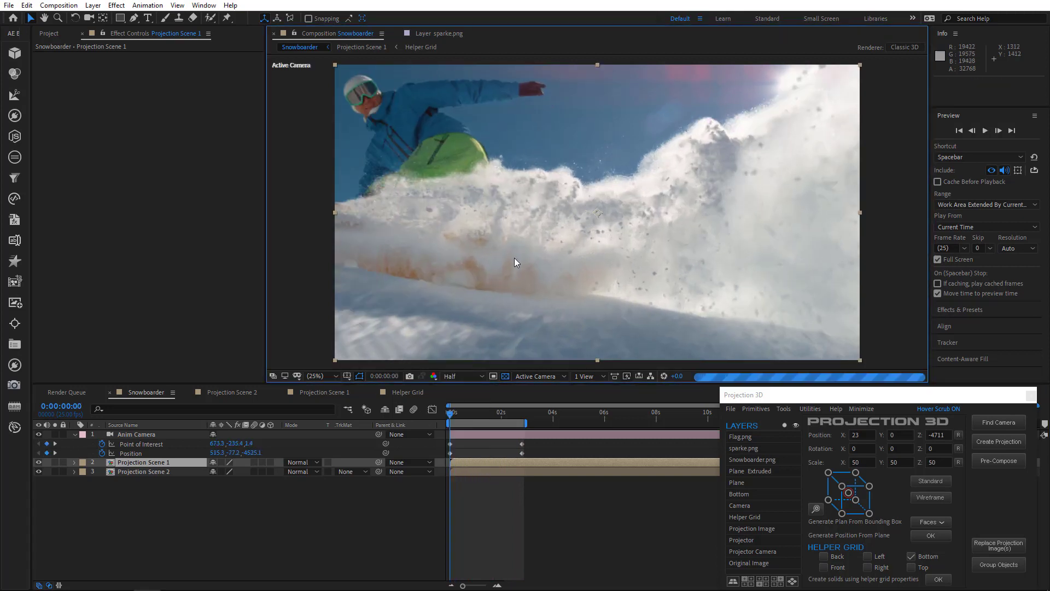